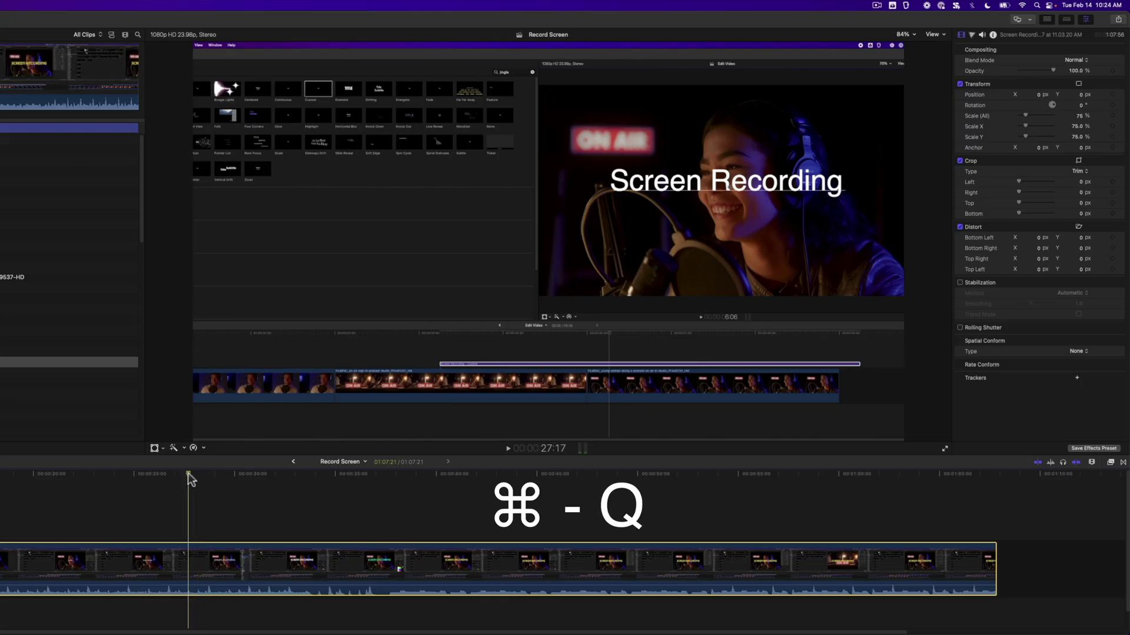
Step: Nudge the Final Cut Pro playhead a few frames later, then launch QuickTime Player via Spotlight
left_click_drag(188, 472, 192, 473)
left_click(192, 561)
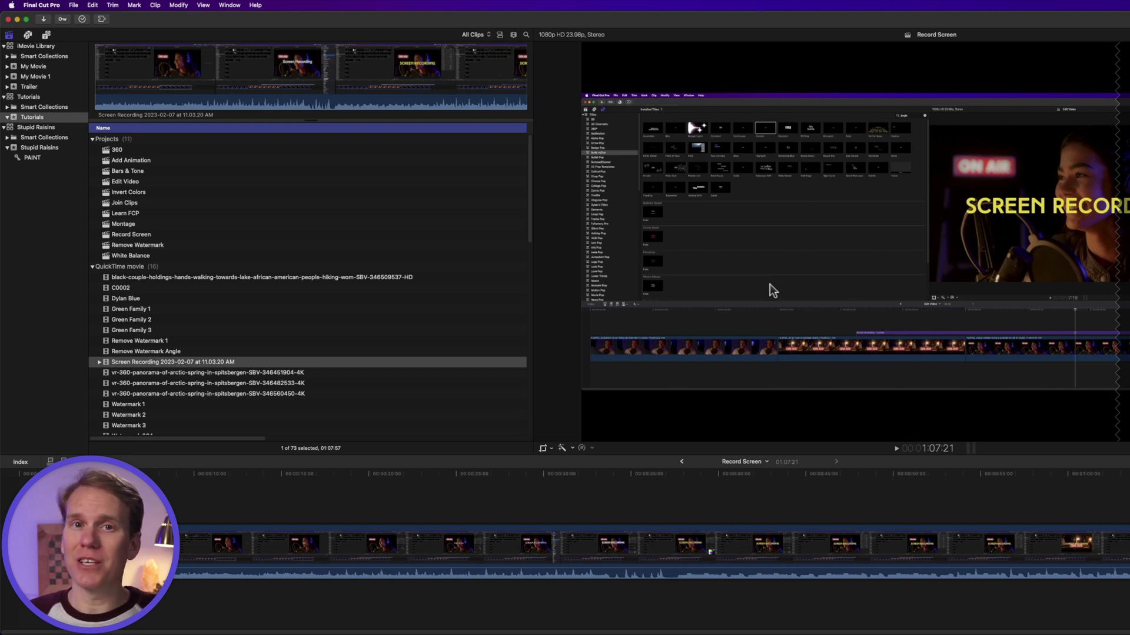
key("super+space")
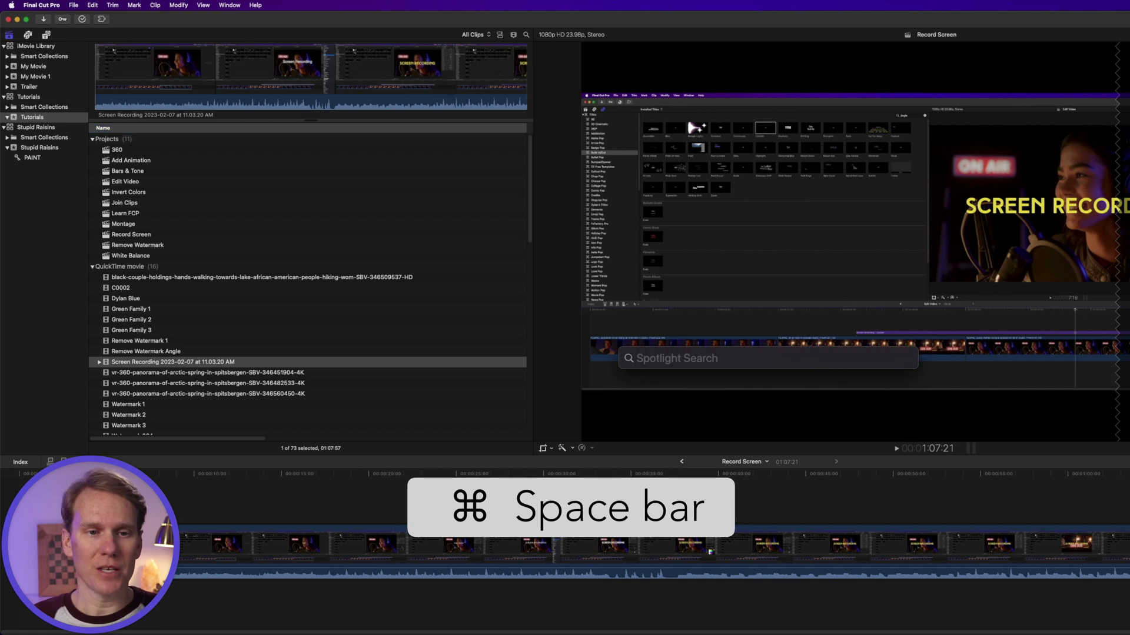
type("quickt")
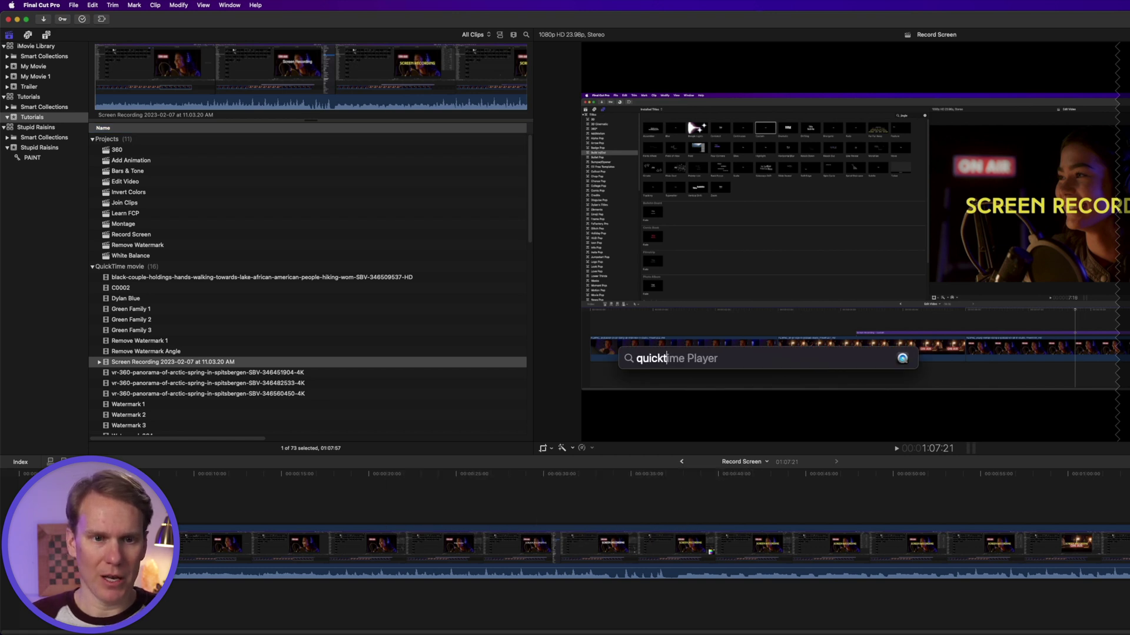
key("Return")
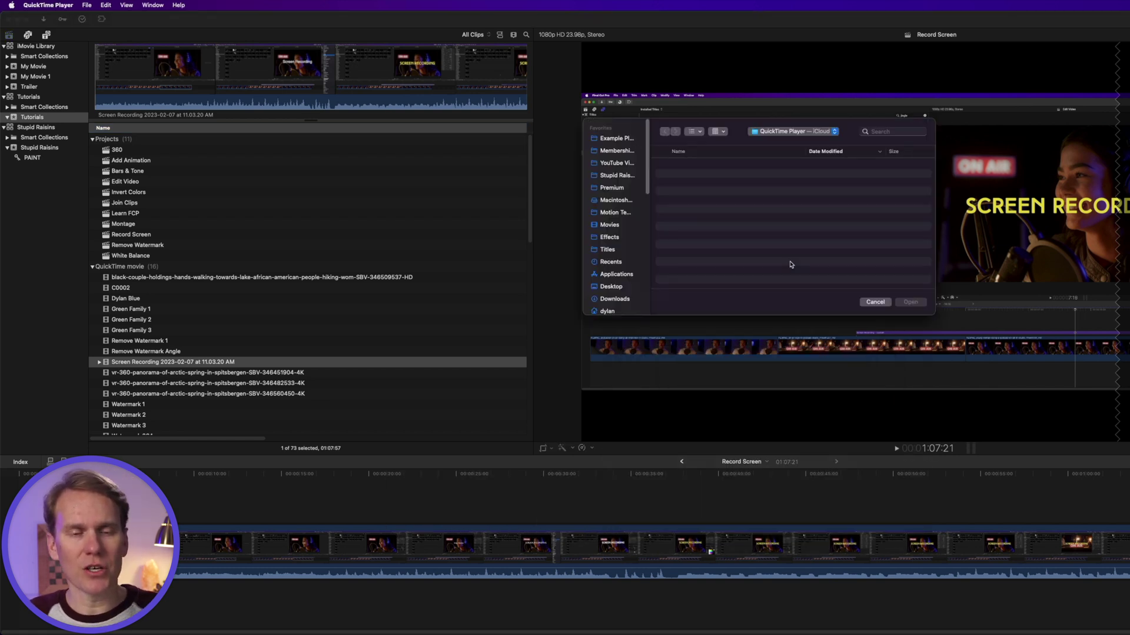
Step: Cancel the Open dialog and choose File > New Screen Recording
left_click(867, 302)
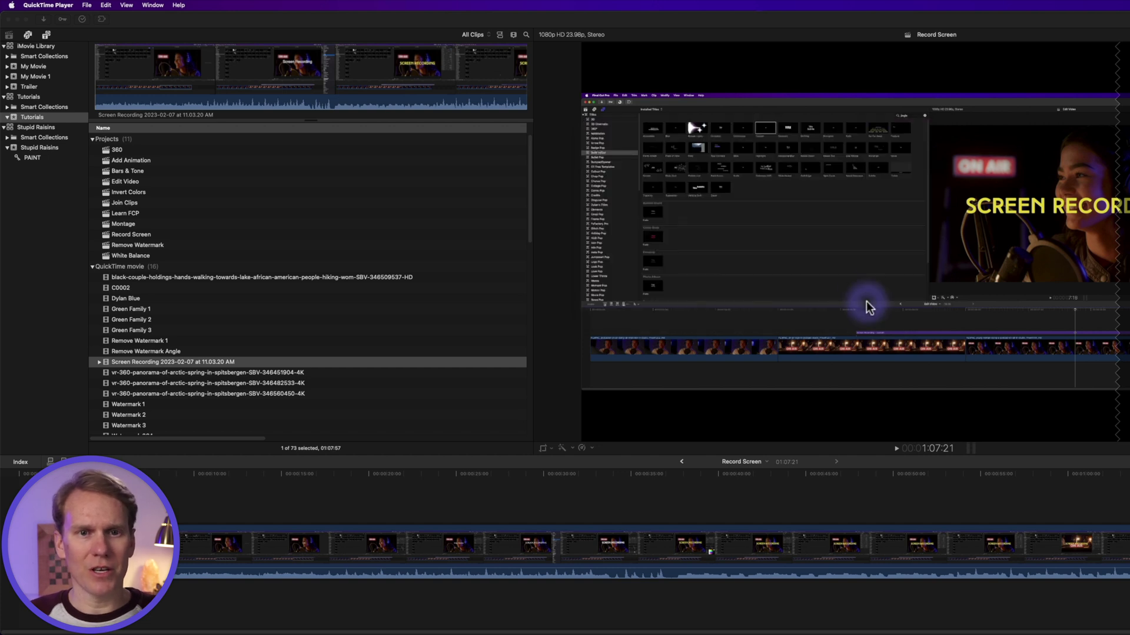
left_click(88, 6)
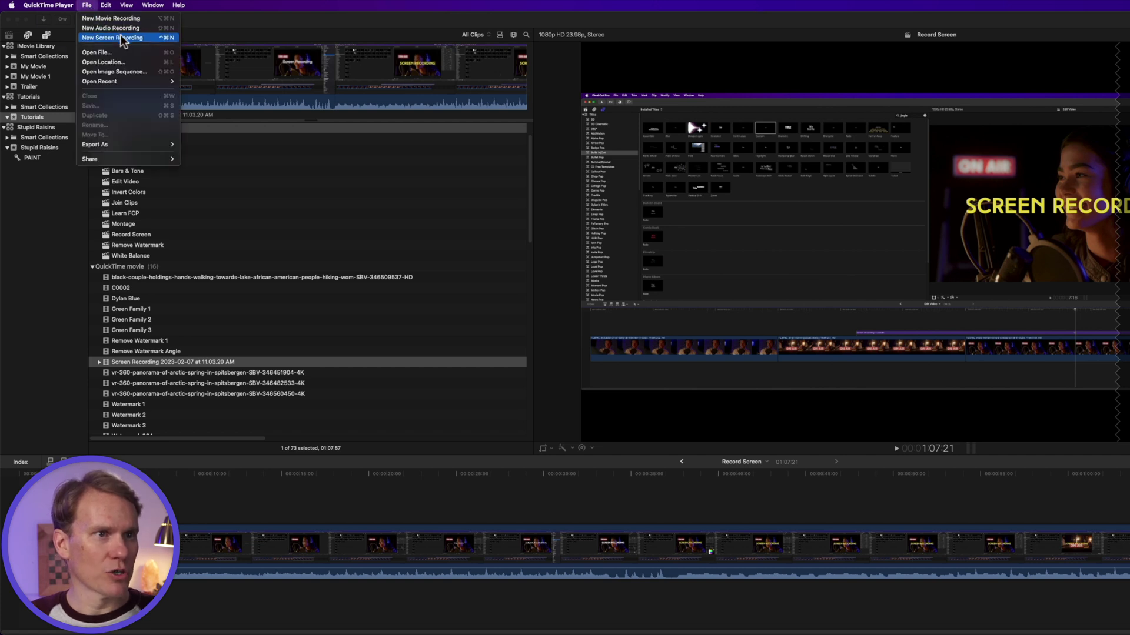
left_click(159, 38)
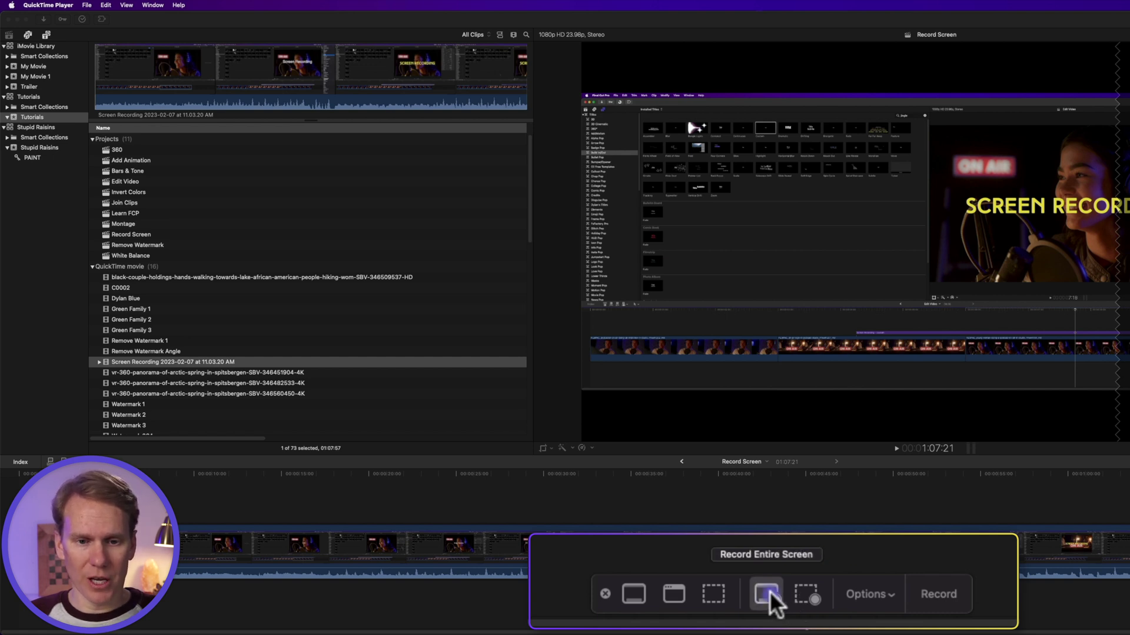
Step: Set the recording Options to save to the Desktop, then reopen the Options menu
left_click(891, 595)
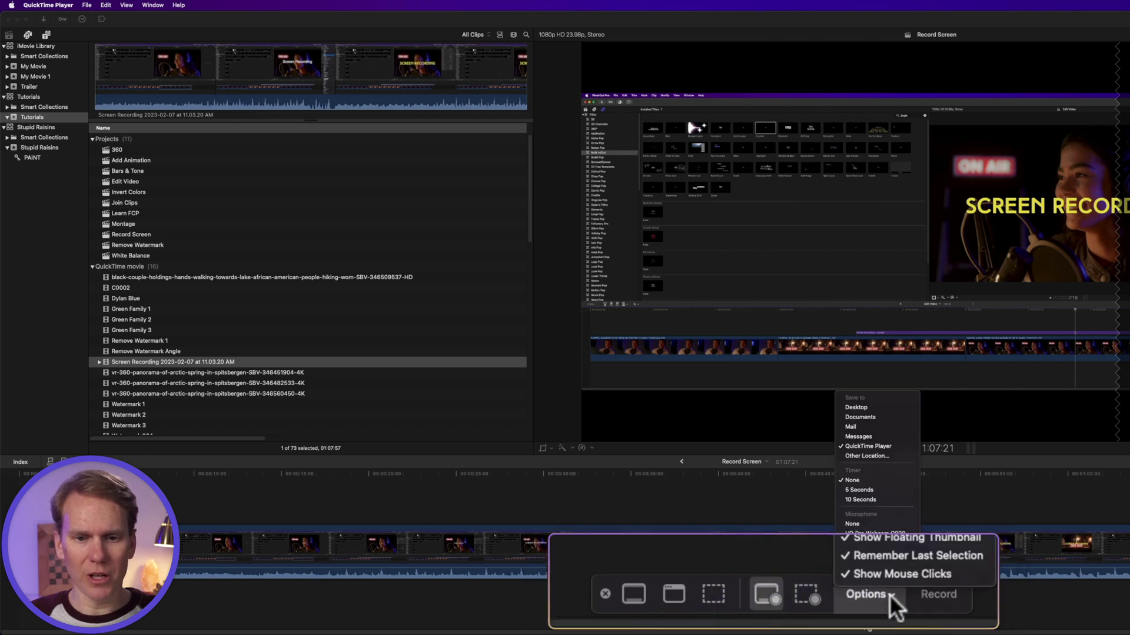
left_click(869, 412)
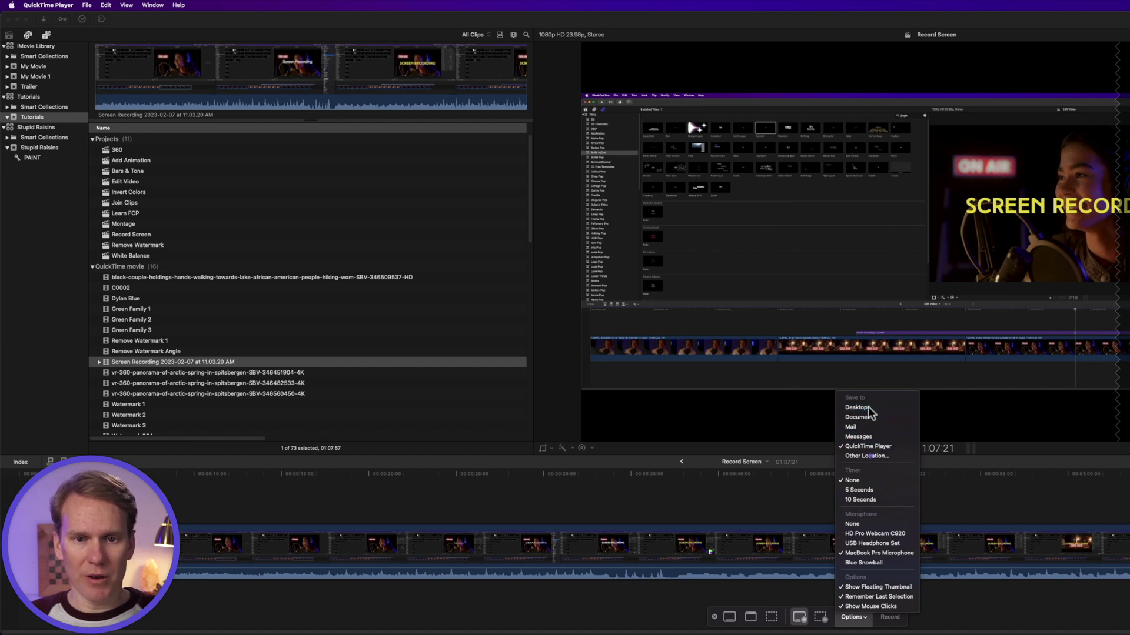
left_click(853, 616)
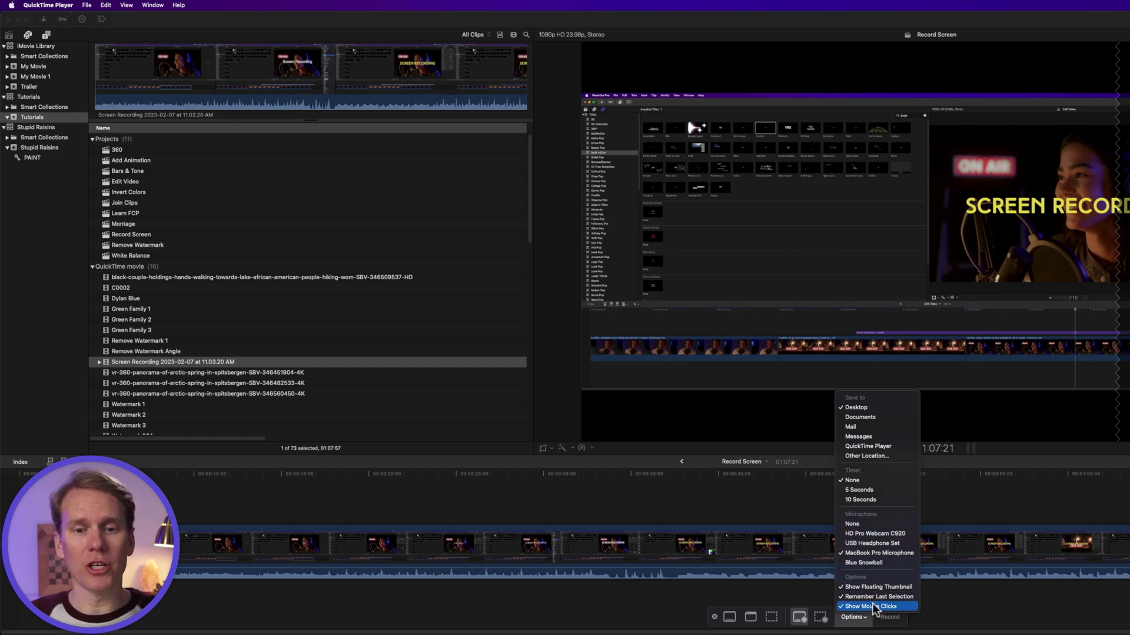
Step: Enable Show Mouse Clicks, record Display 1 showing Final Cut Pro, then stop recording
left_click(895, 606)
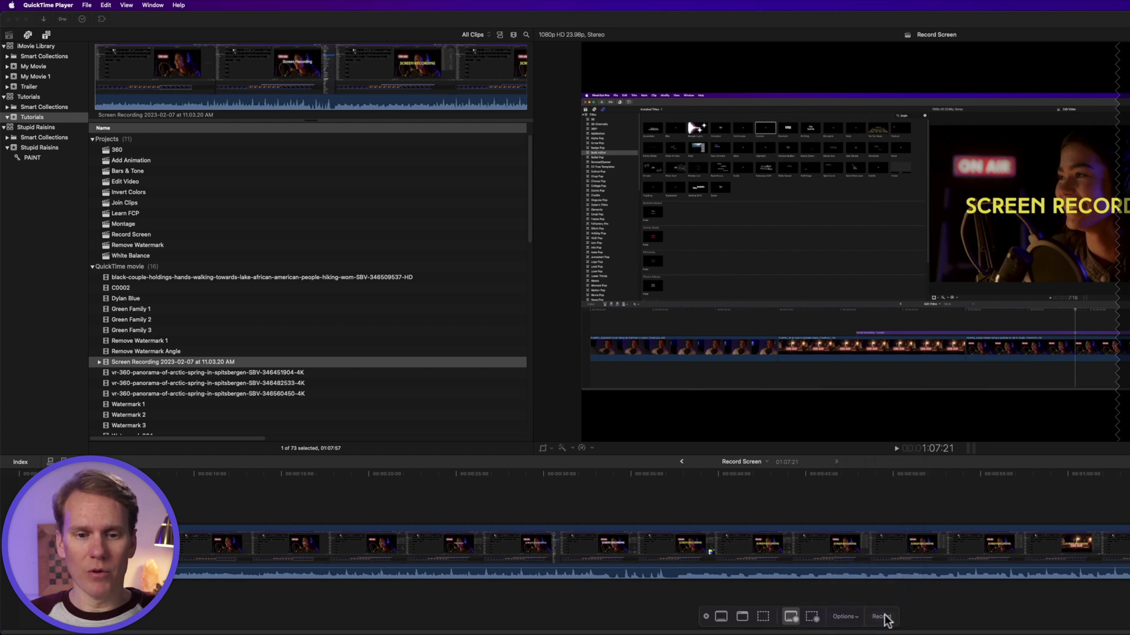
left_click(886, 619)
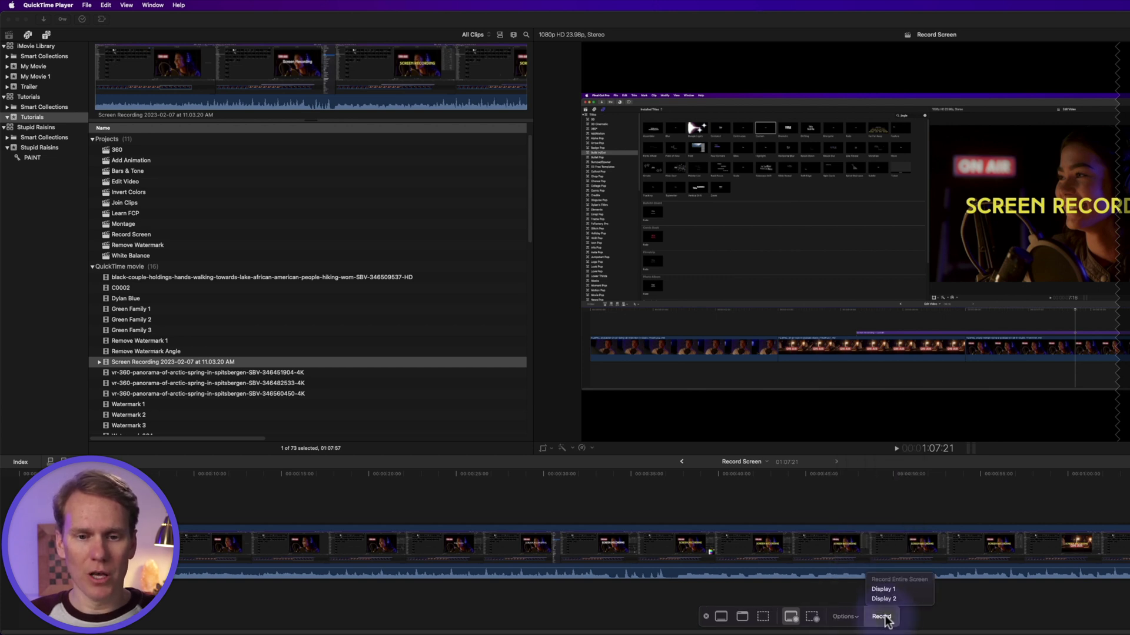
left_click(888, 589)
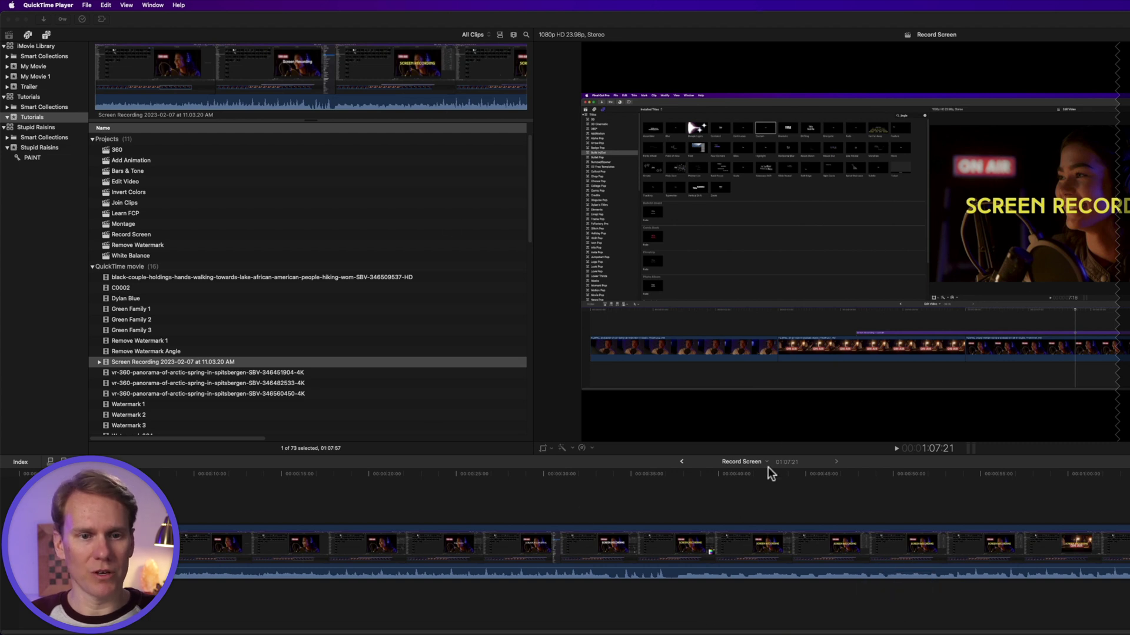
left_click(630, 460)
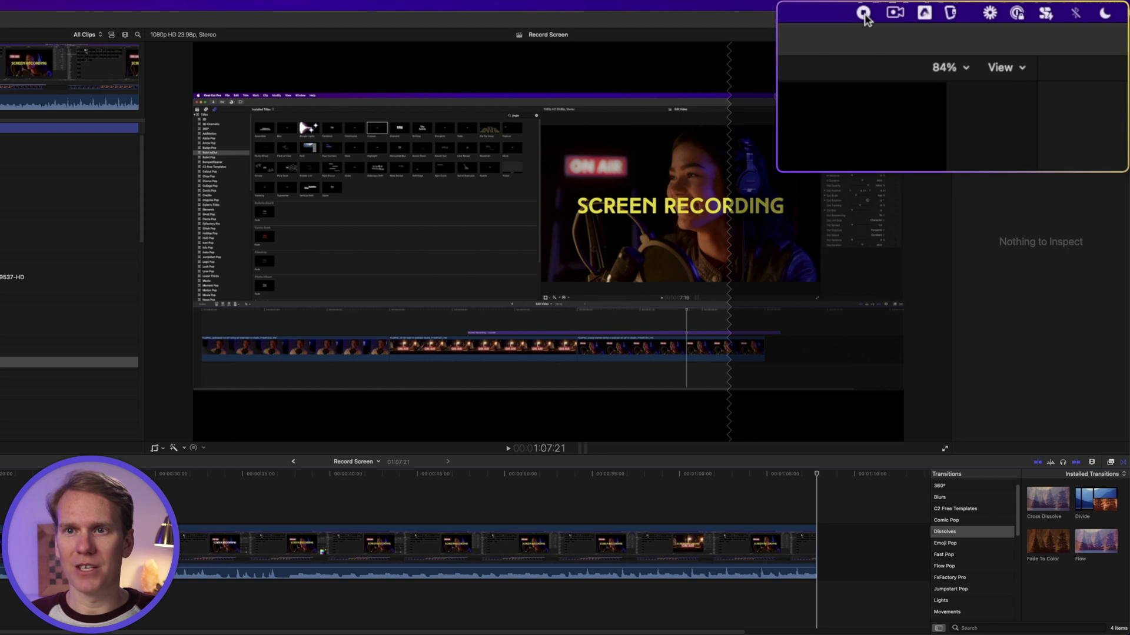
left_click(863, 13)
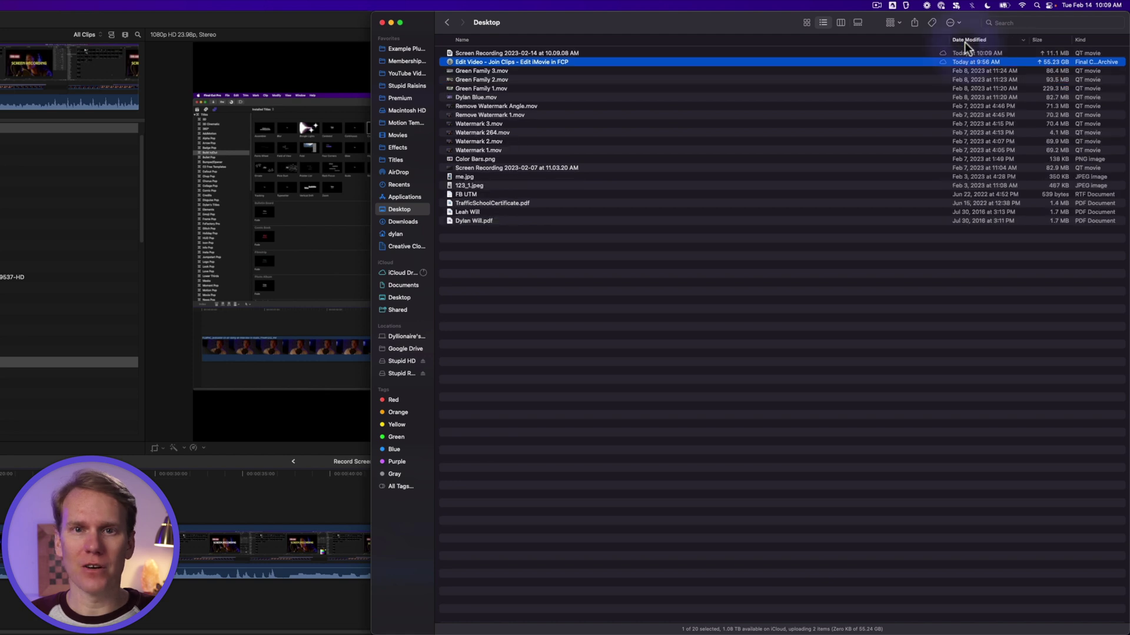
Step: Open 'Screen Recording 2023-02-14 at 10.09.08 AM' with QuickTime Player and start playback
left_click(579, 54)
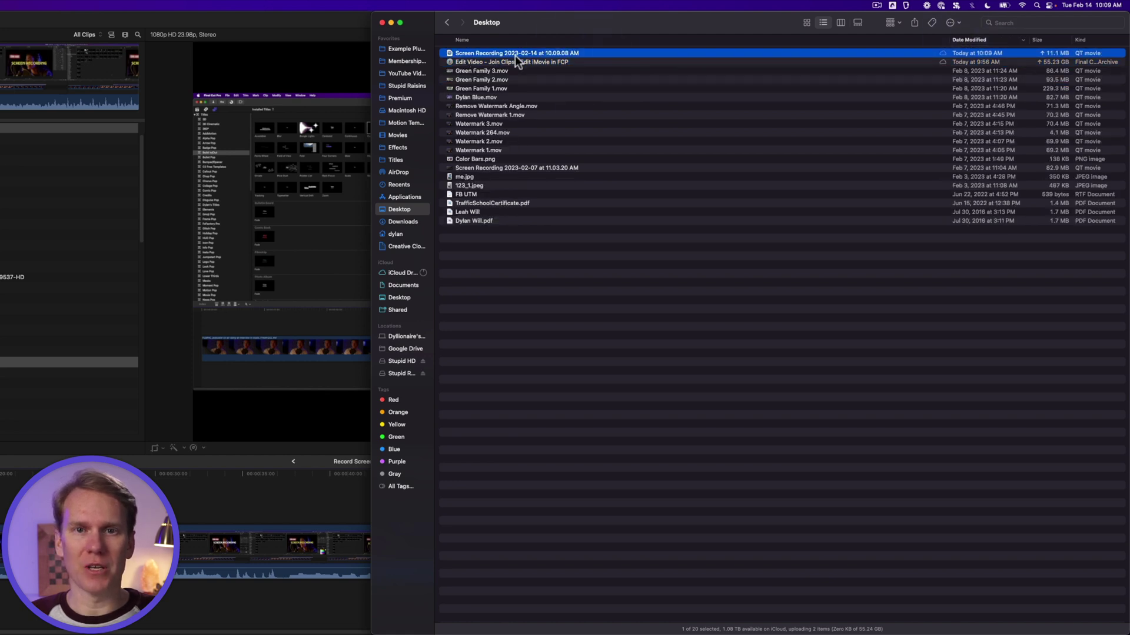
right_click(554, 55)
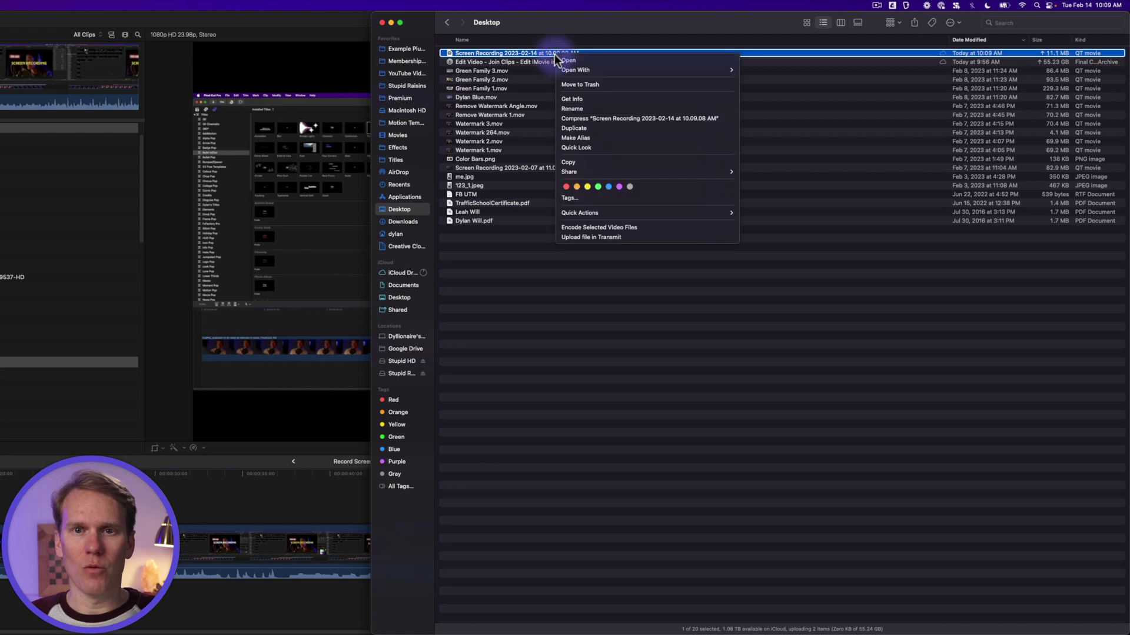
mouse_move(602, 70)
left_click(797, 72)
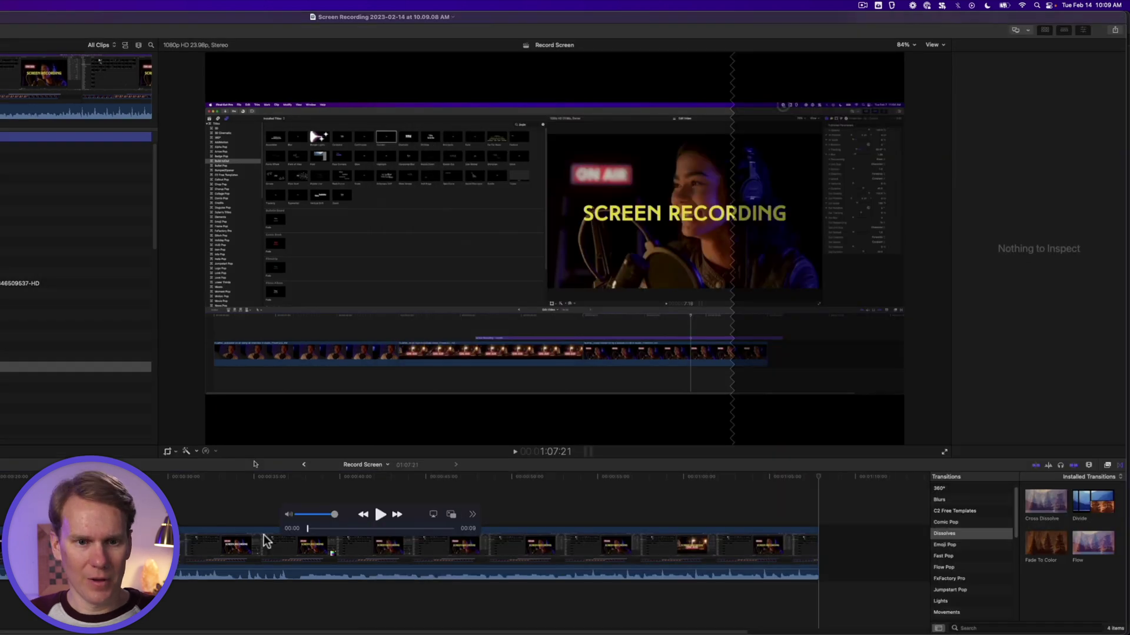
left_click(379, 515)
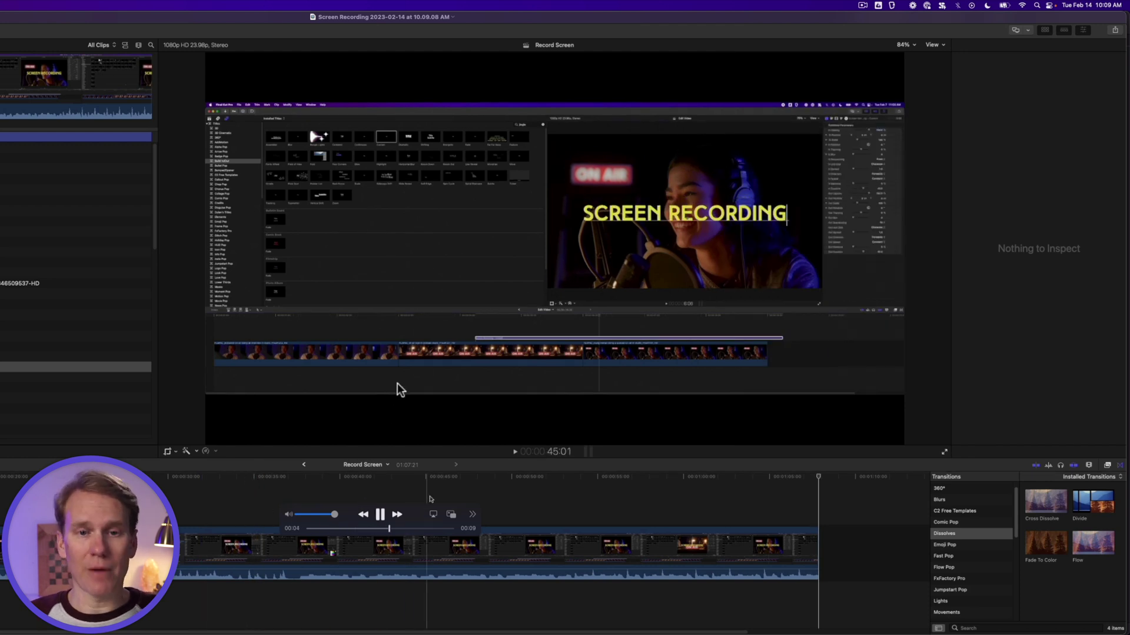
Step: Pause the recording with Space and close the player window with Cmd+W
key("space")
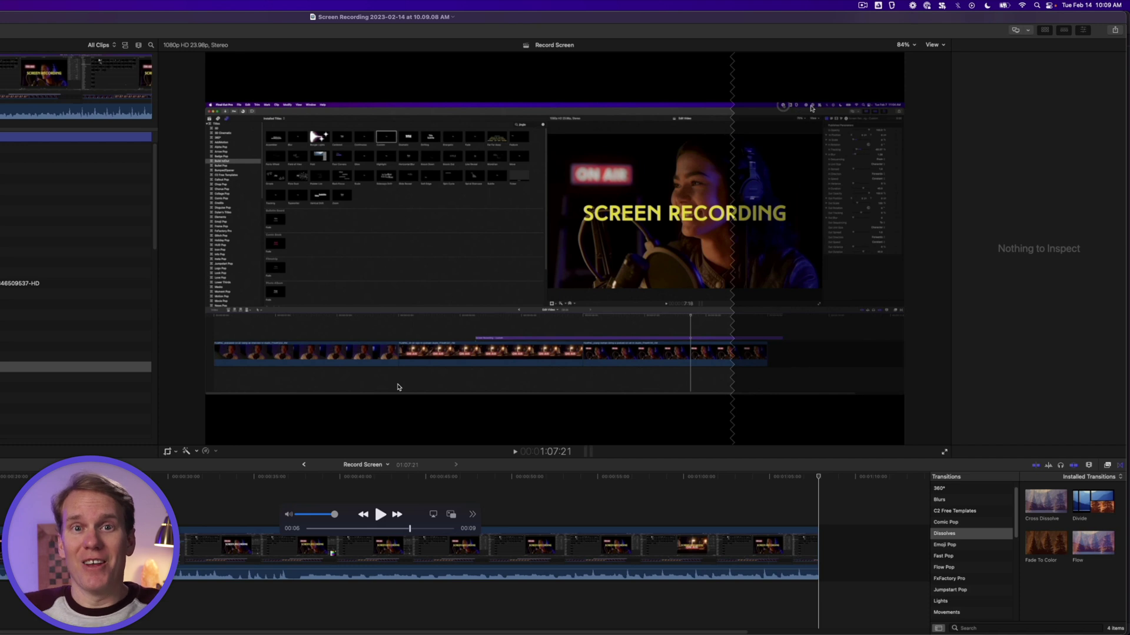
key("cmd+w")
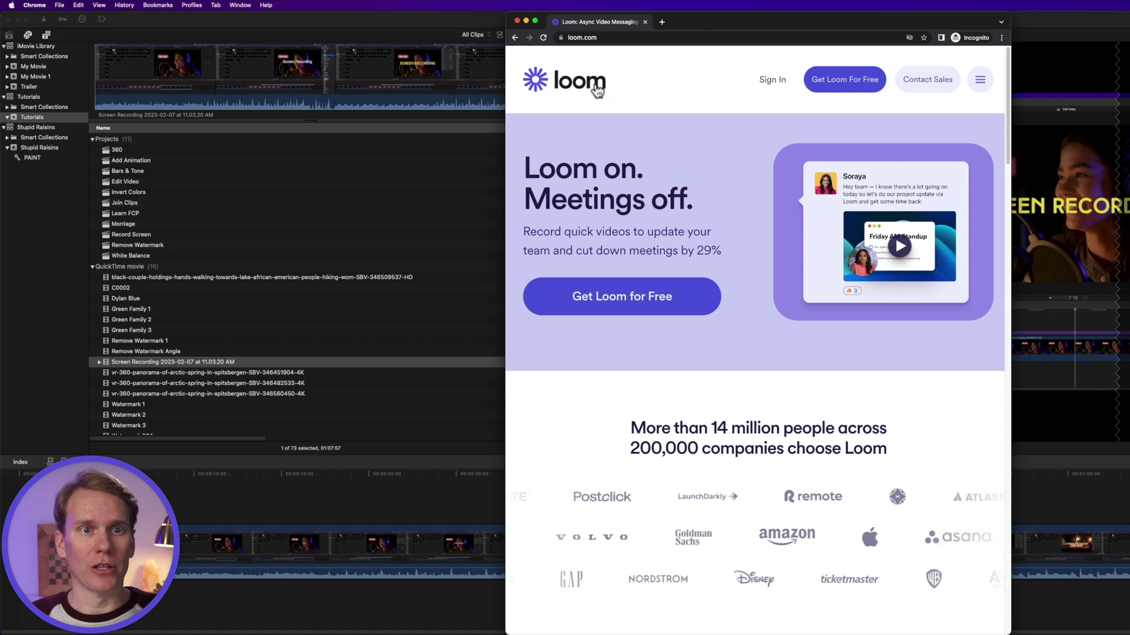
Step: Select the loom.com address in Chrome's address bar
left_click(614, 37)
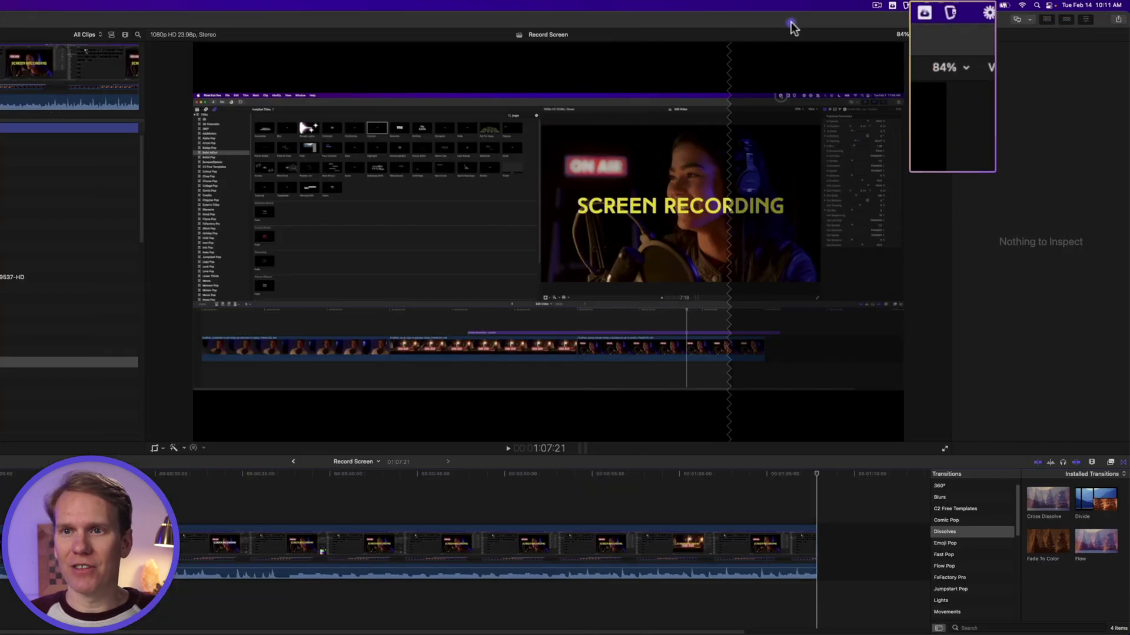
Step: Start a Loom 'Screen and camera' recording, then select the Screen Recording clip and viewer in Final Cut Pro
left_click(986, 14)
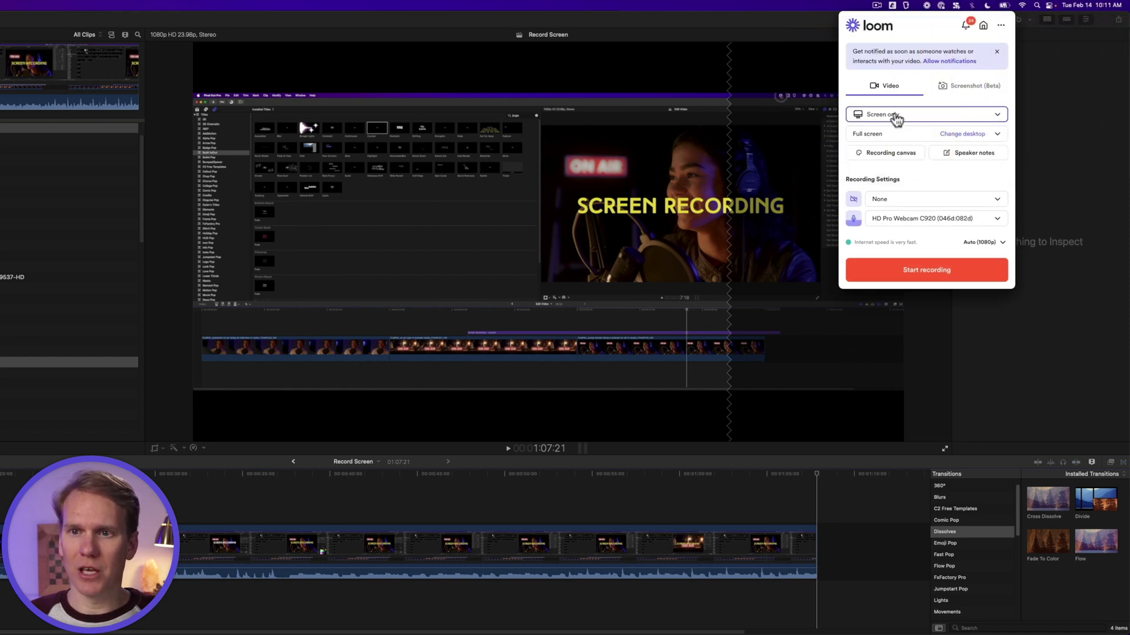
left_click(901, 119)
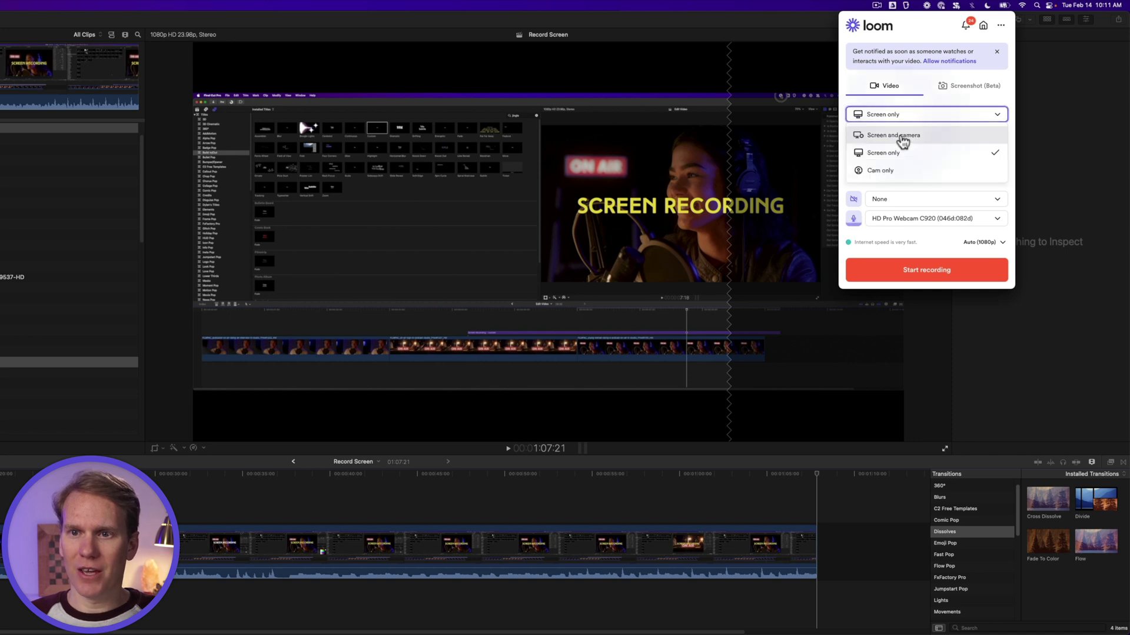
left_click(902, 136)
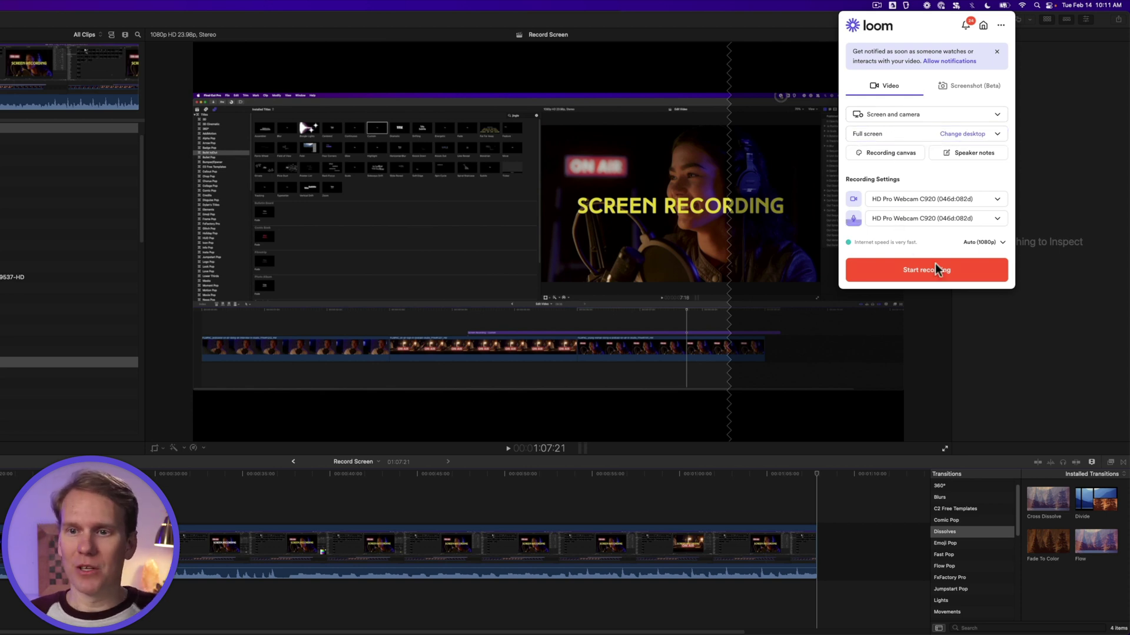
left_click(912, 270)
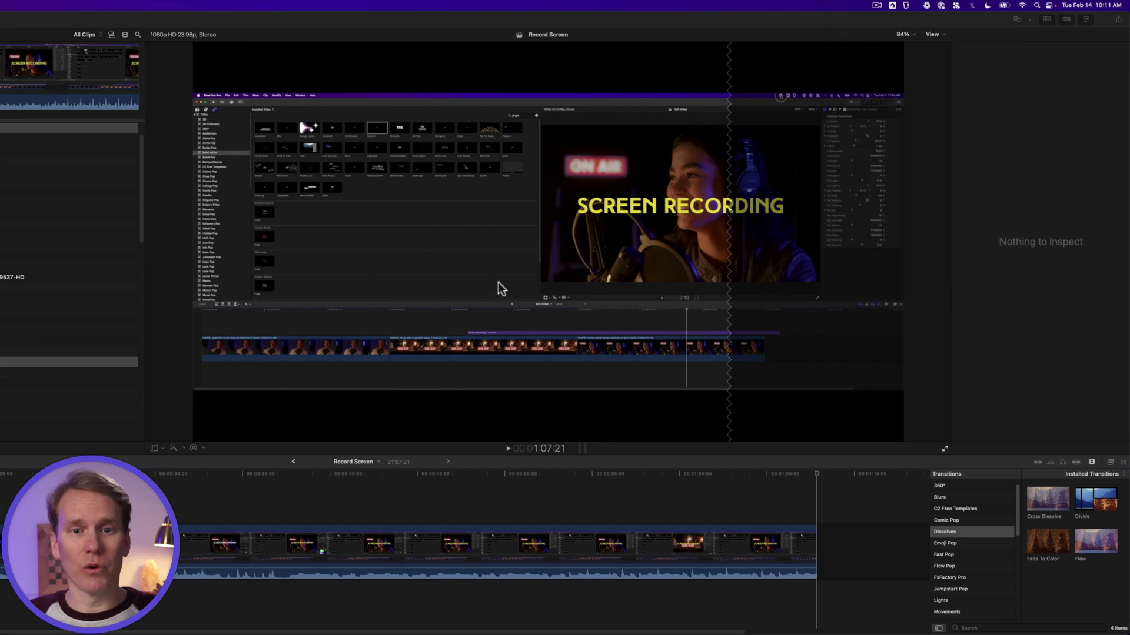
left_click(85, 293)
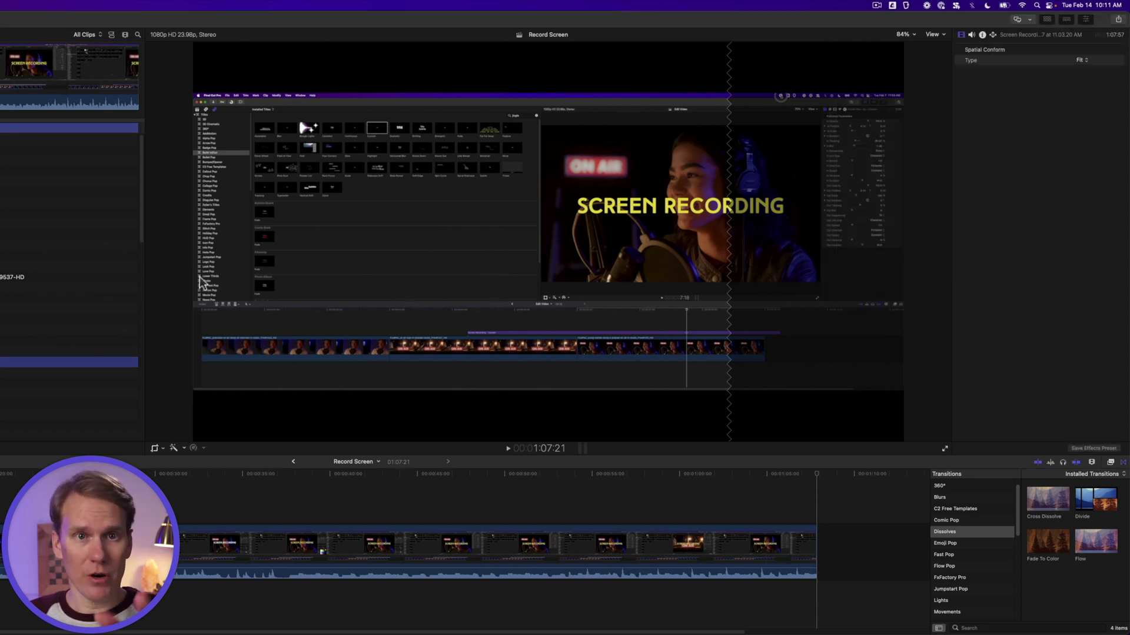
left_click(235, 305)
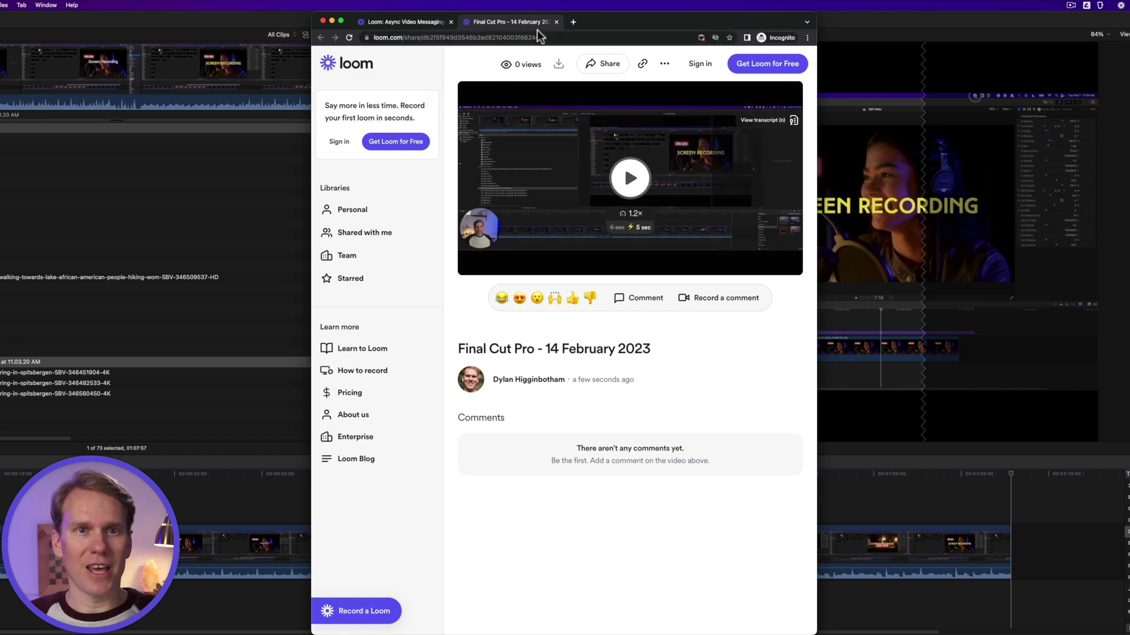
Step: Select the Loom share page's URL in the address bar
left_click(539, 34)
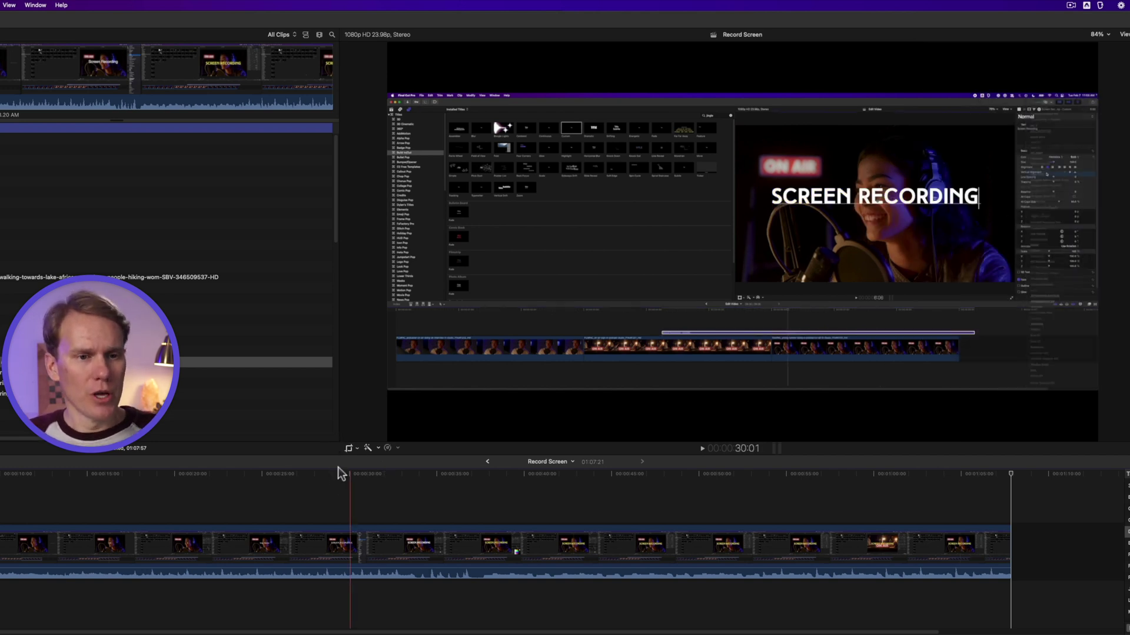
Step: Play the timeline from about 20 seconds and pause at 37:04 on the SCREEN RECORDING title
left_click(193, 475)
key("space")
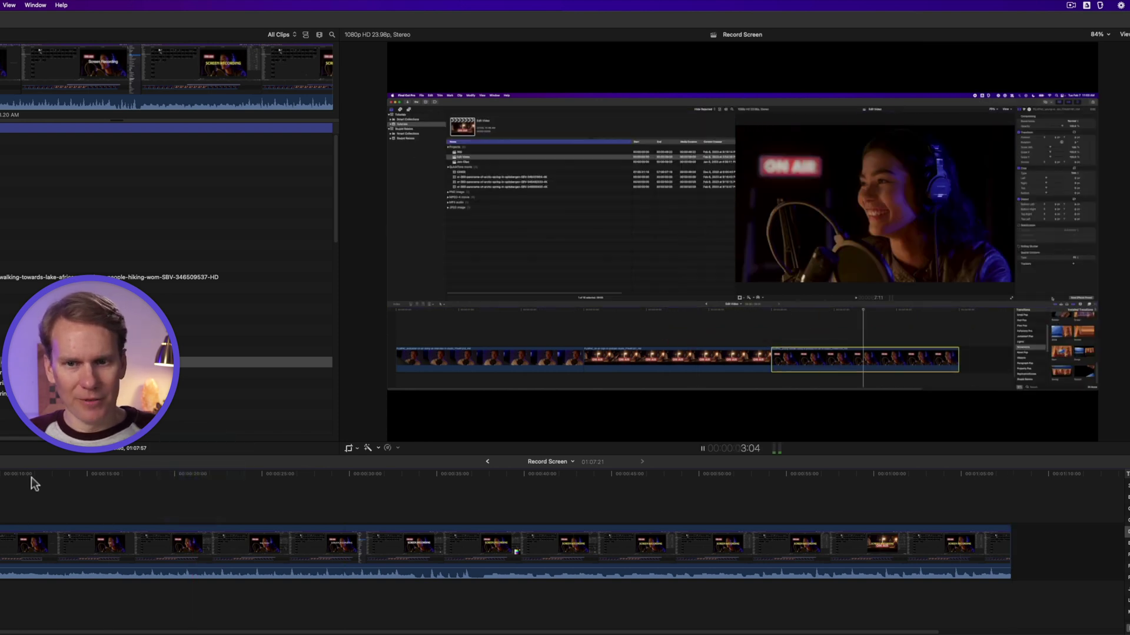
left_click(398, 502)
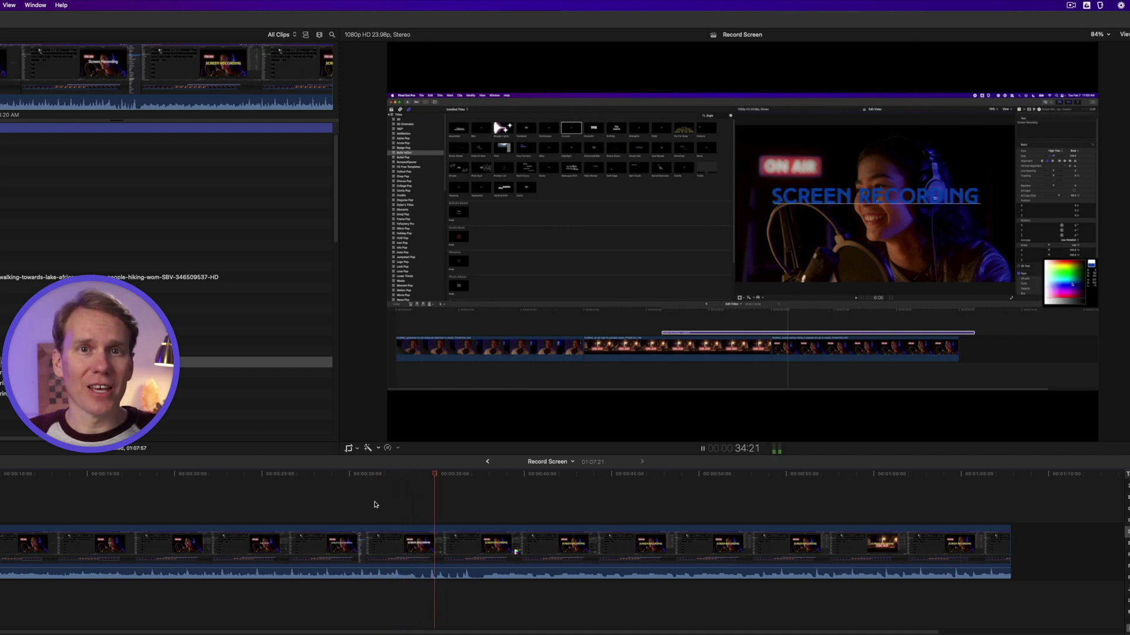
key("space")
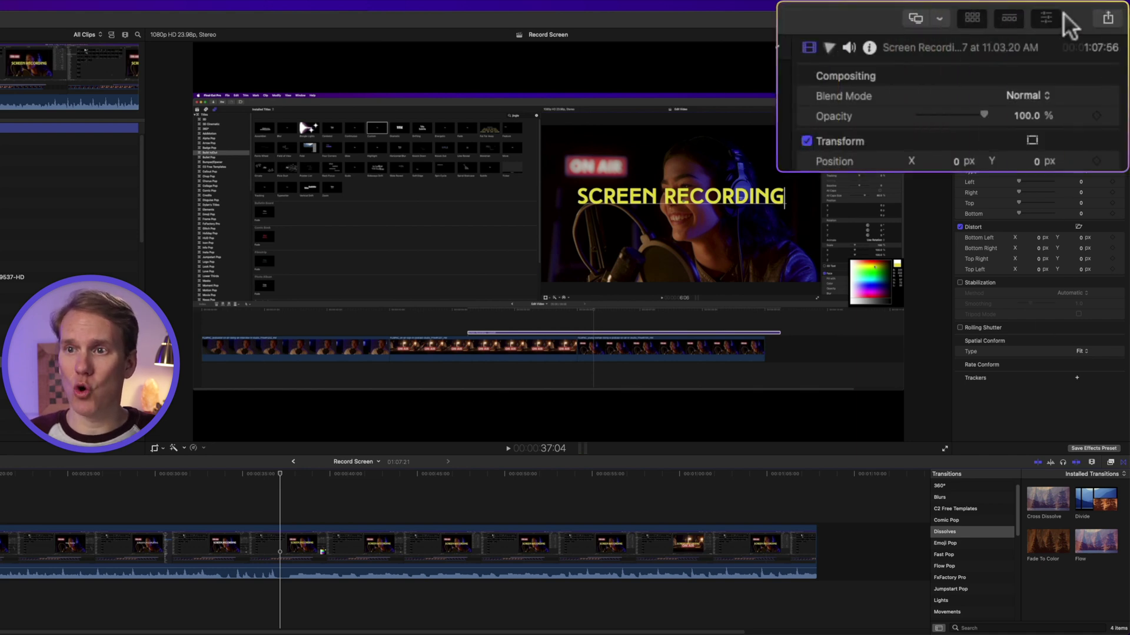
Step: Toggle the inspector off and on, then change Spatial Conform Type from Fit to None
left_click(1053, 16)
left_click(1048, 19)
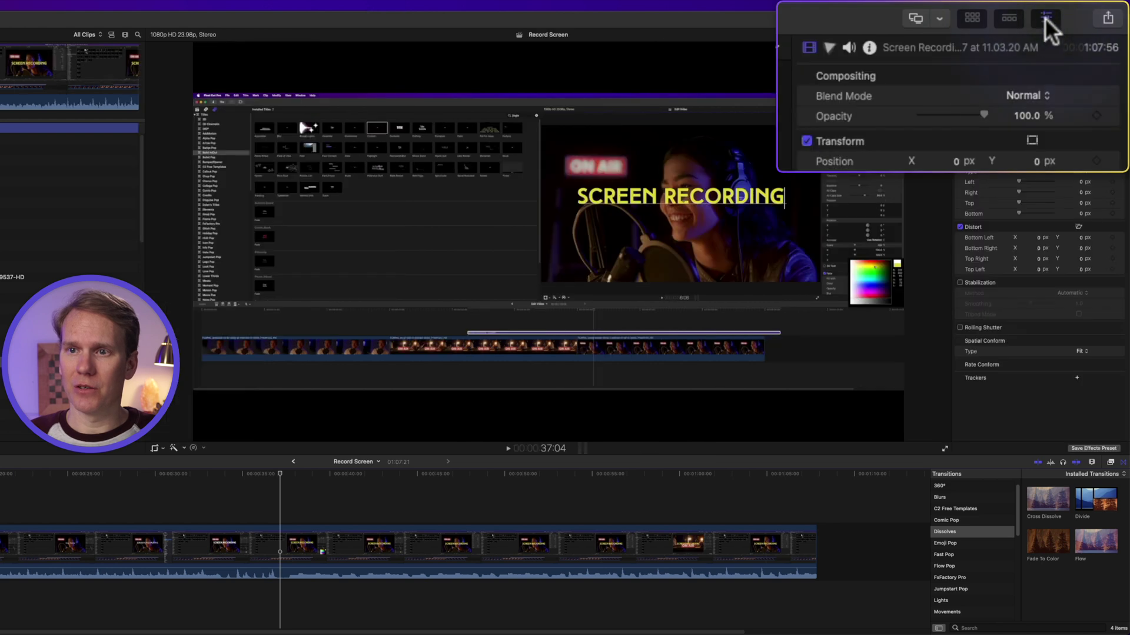
left_click(1082, 351)
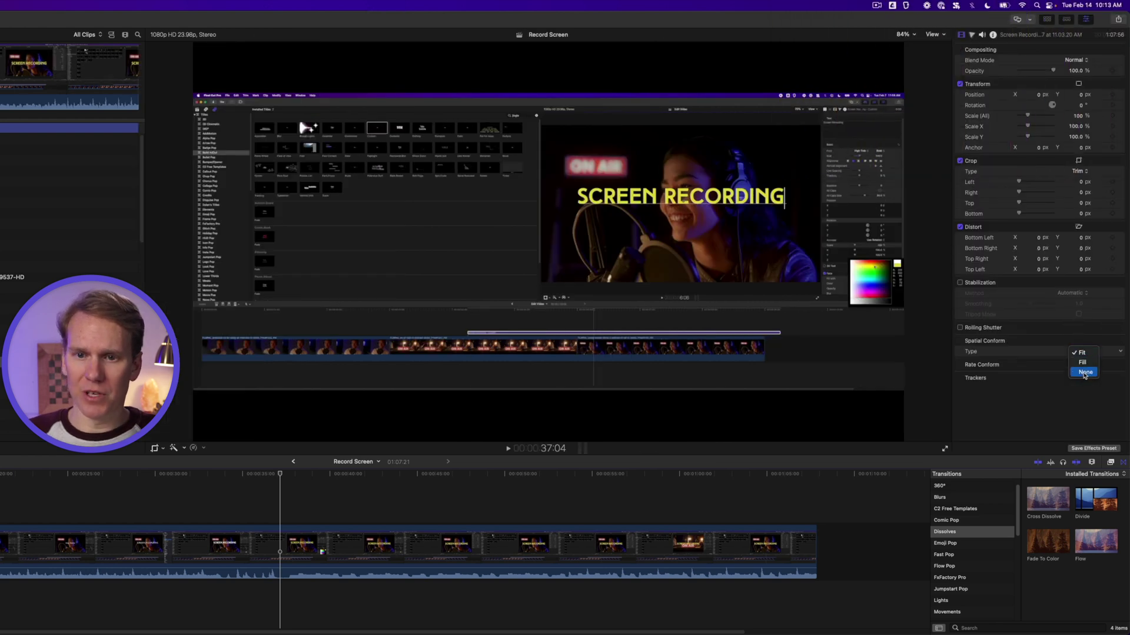
left_click(1084, 373)
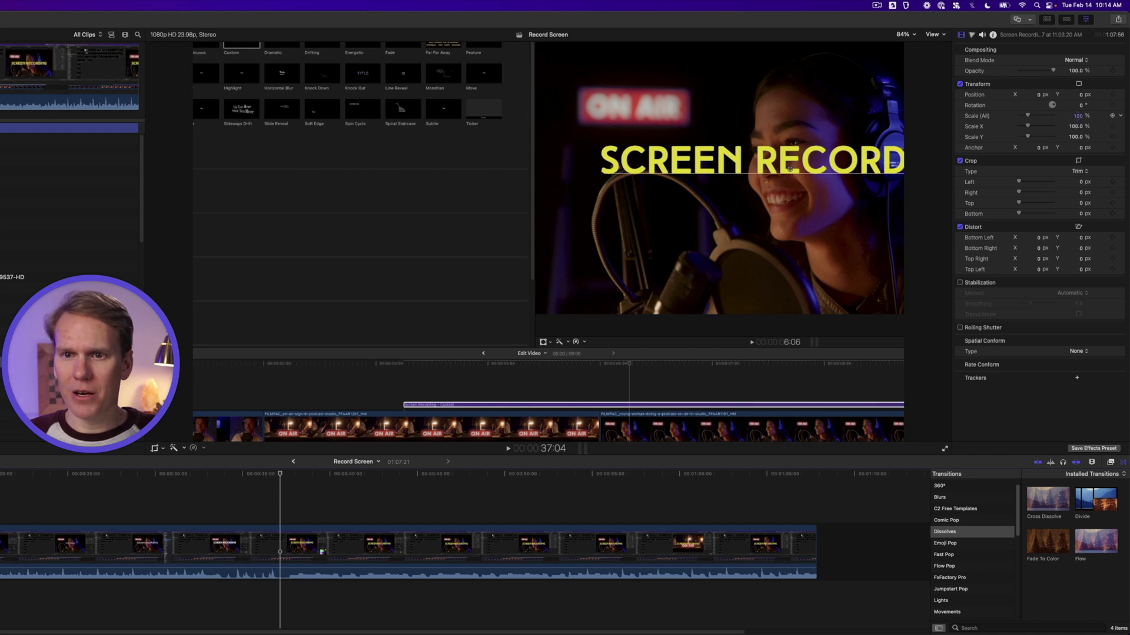
Step: Scale the screen recording clip down to 75% with the Transform Scale (All) slider
left_click_drag(1078, 116, 1063, 116)
left_click_drag(277, 474, 0, 480)
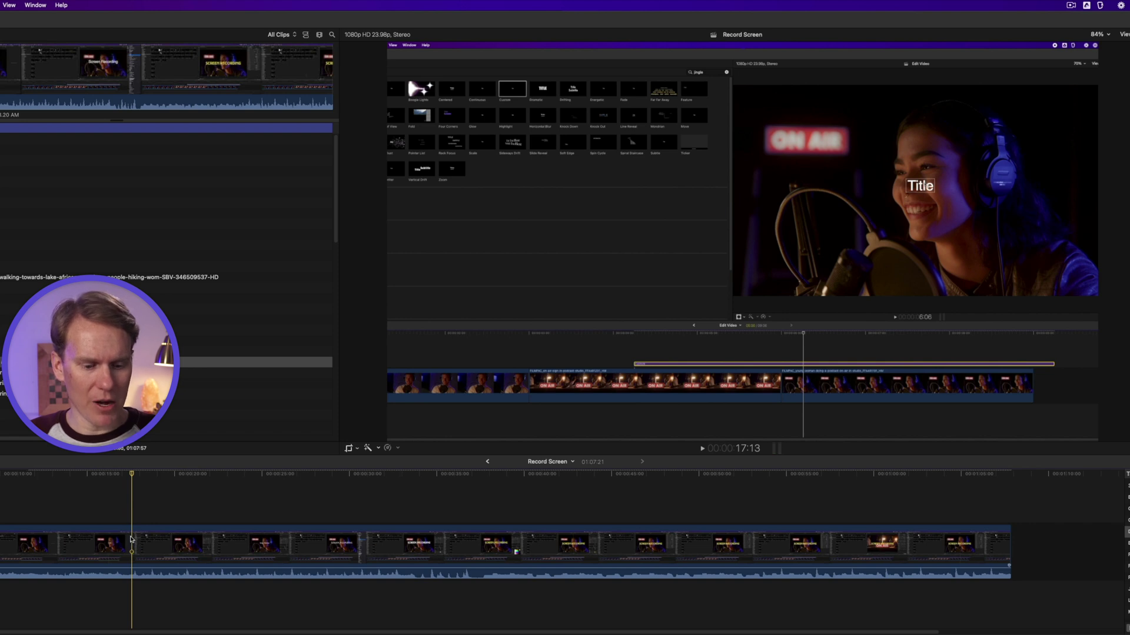
Step: Blade the recording at two points and speed the middle section up to 8x
key("super+b")
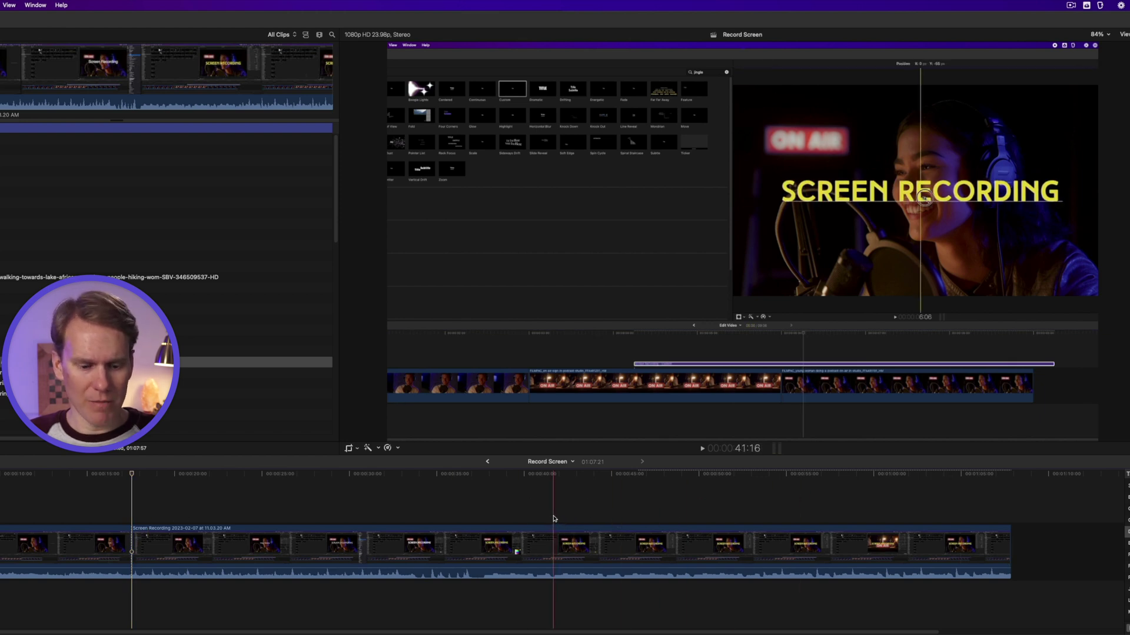
key("super+b")
left_click(383, 544)
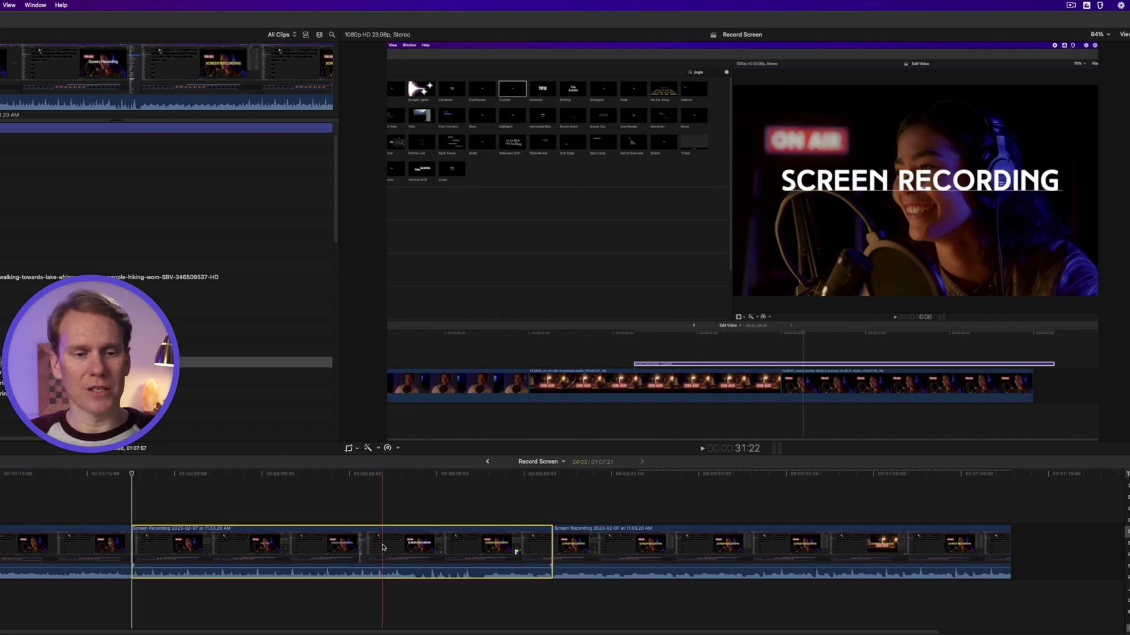
key("super+r")
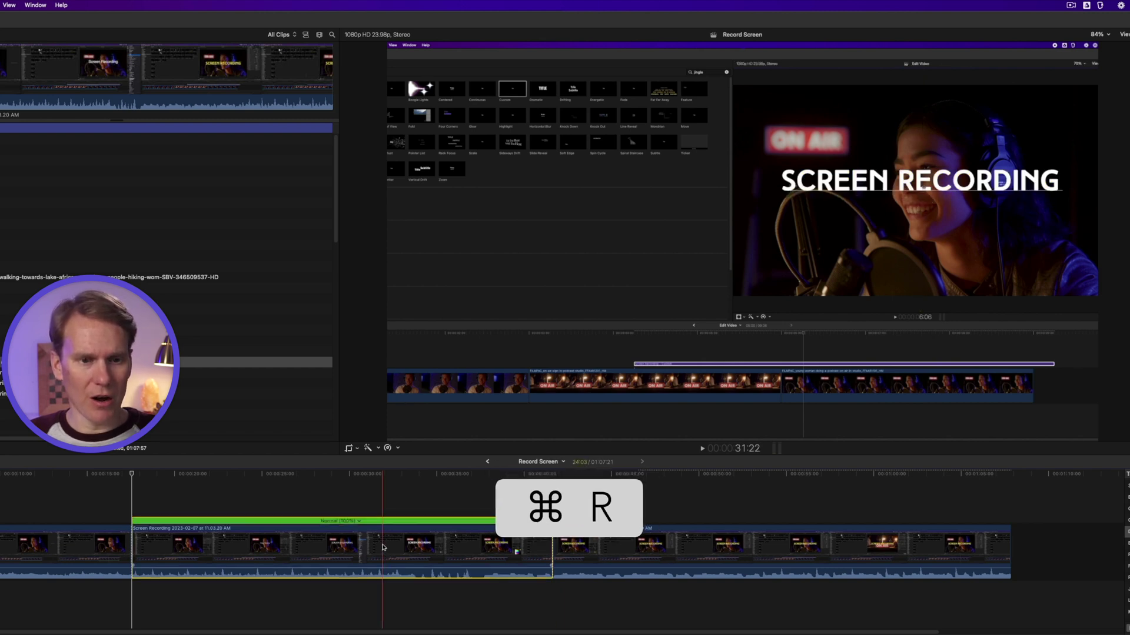
left_click(359, 522)
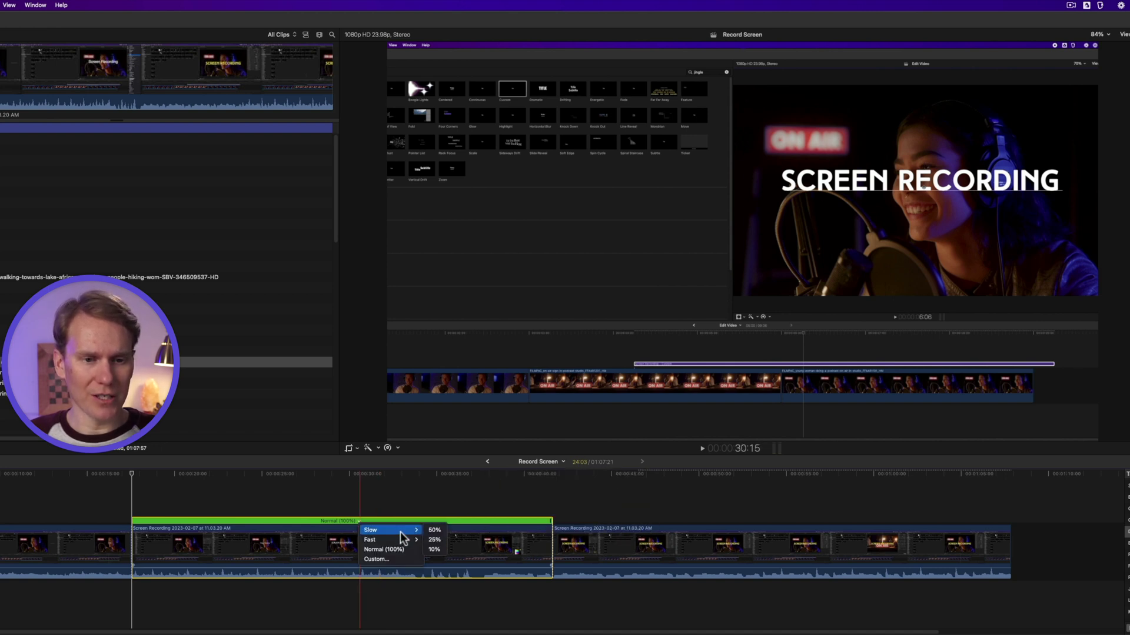
mouse_move(413, 539)
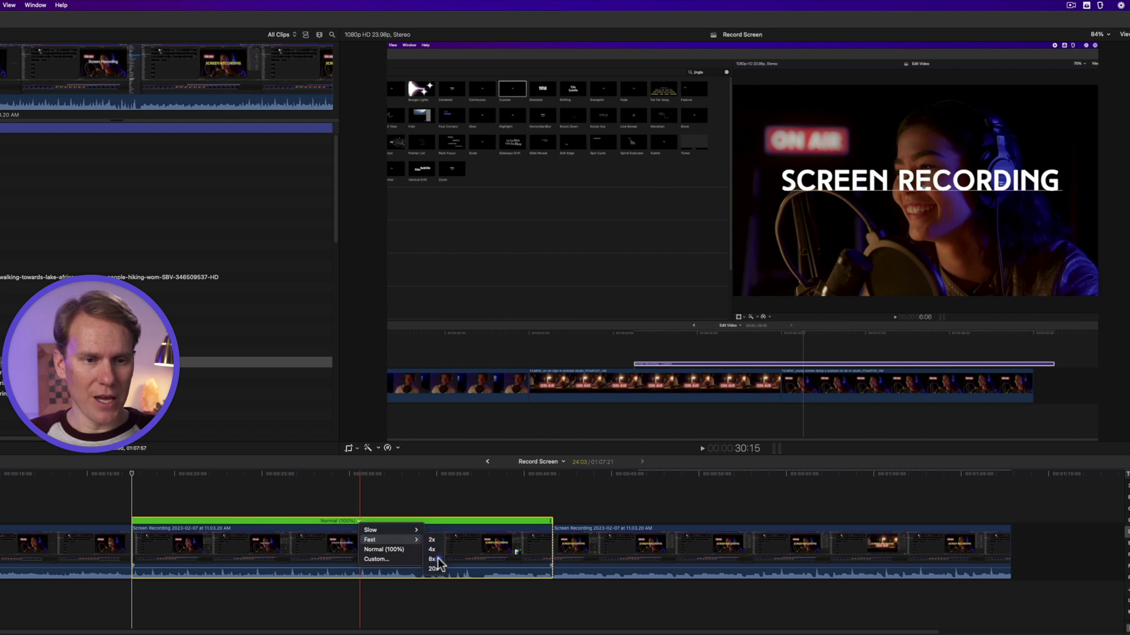
left_click(433, 559)
Step: Review the sped-up section, then return it to Normal (100%) speed
left_click(102, 482)
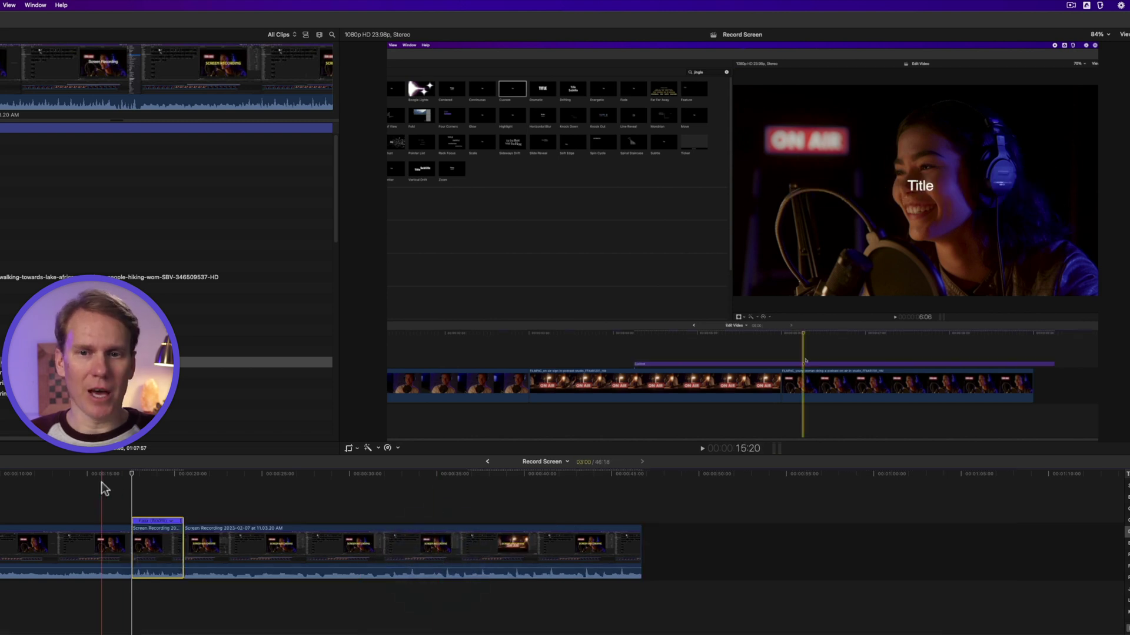
key("space")
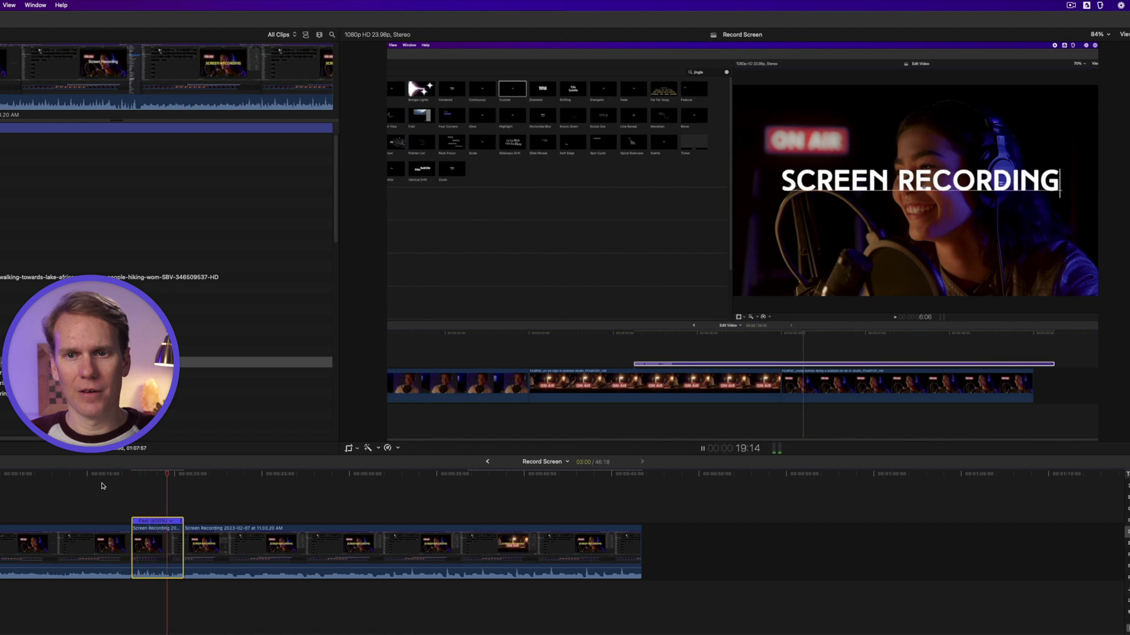
key("space")
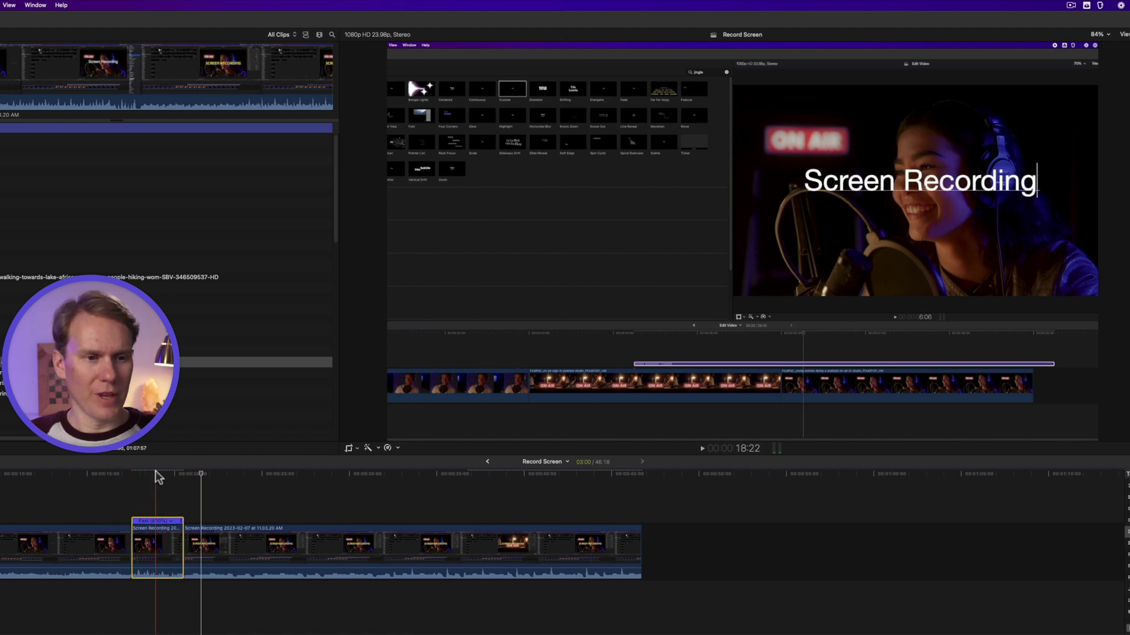
mouse_move(184, 521)
left_mouse_down()
mouse_move(412, 518)
mouse_move(171, 526)
left_mouse_up()
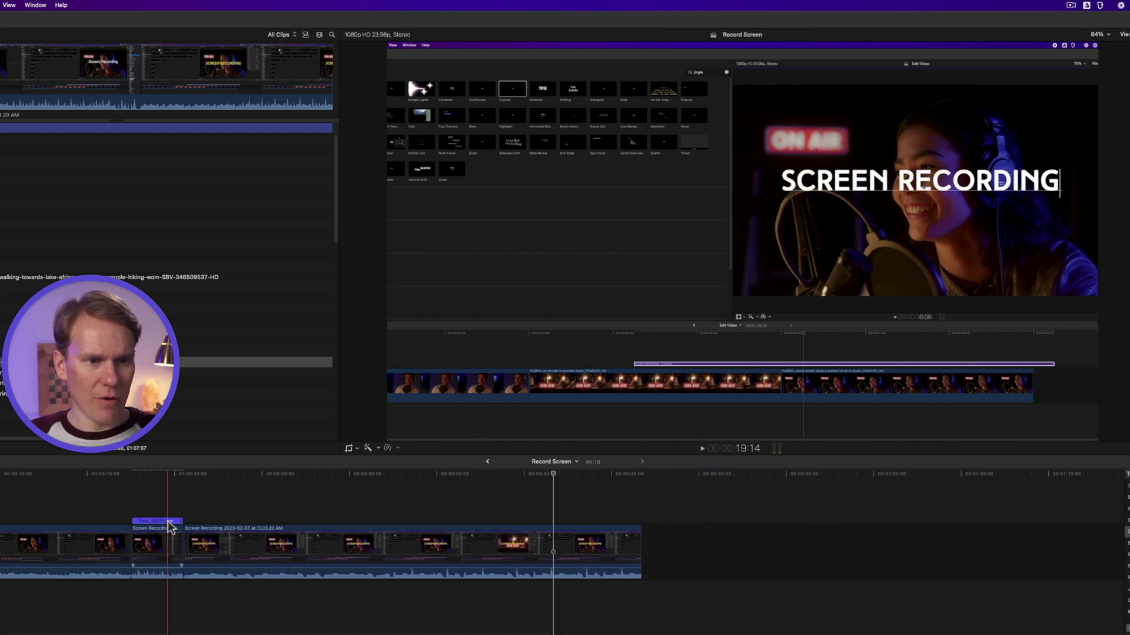
left_click(170, 521)
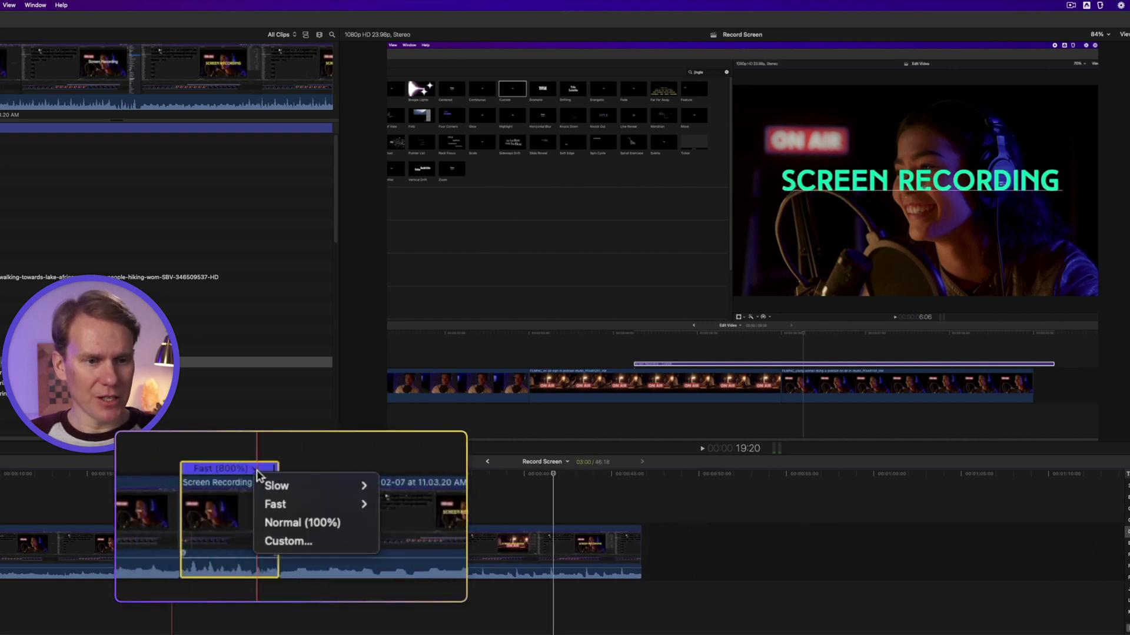
left_click(320, 522)
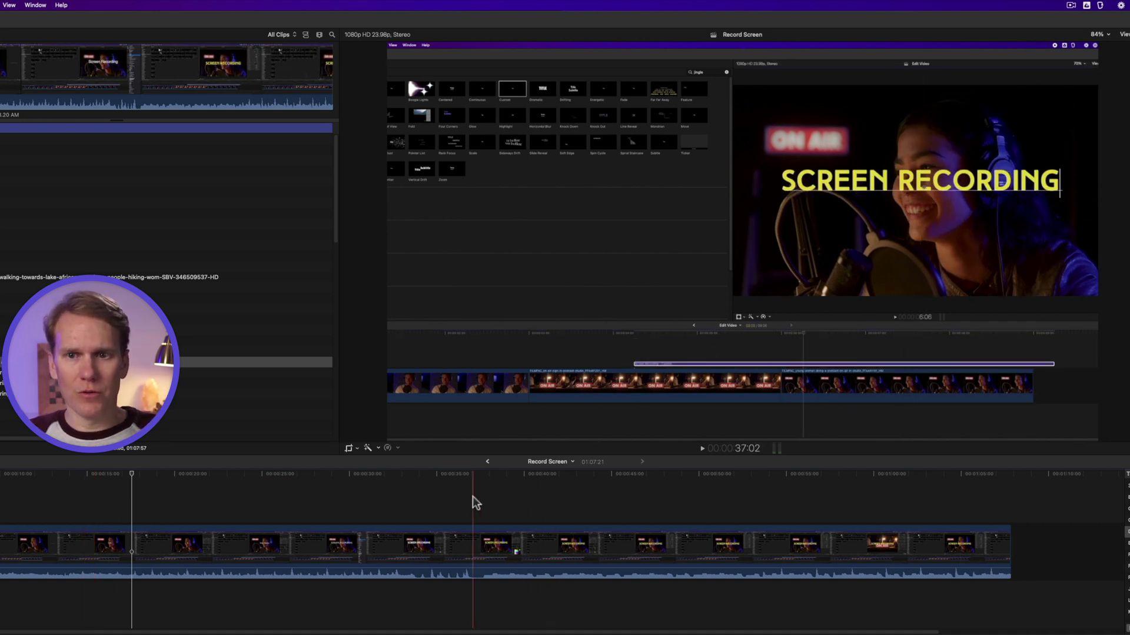
Step: Add a freeze-frame hold to the recording at 29:00 and play it back
left_click(333, 505)
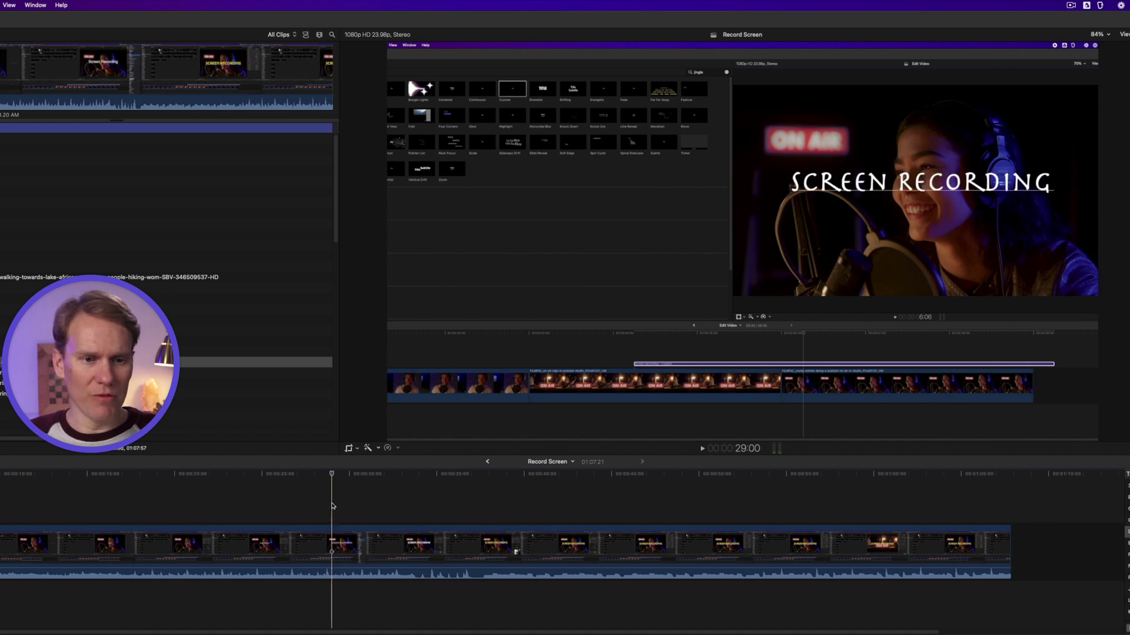
left_click(333, 530)
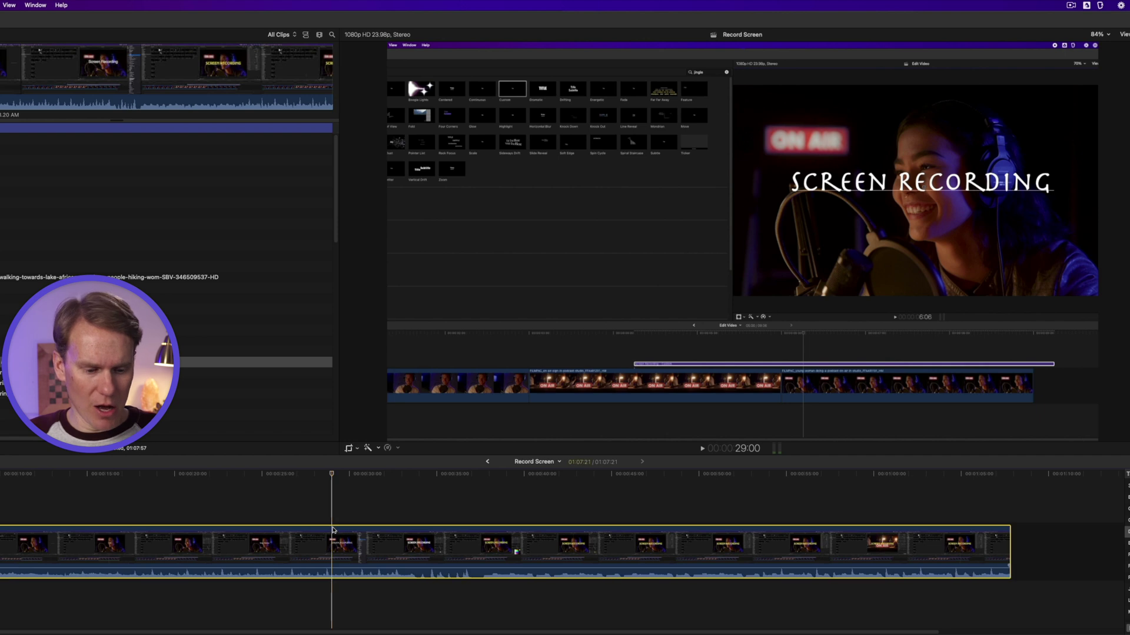
key("shift+h")
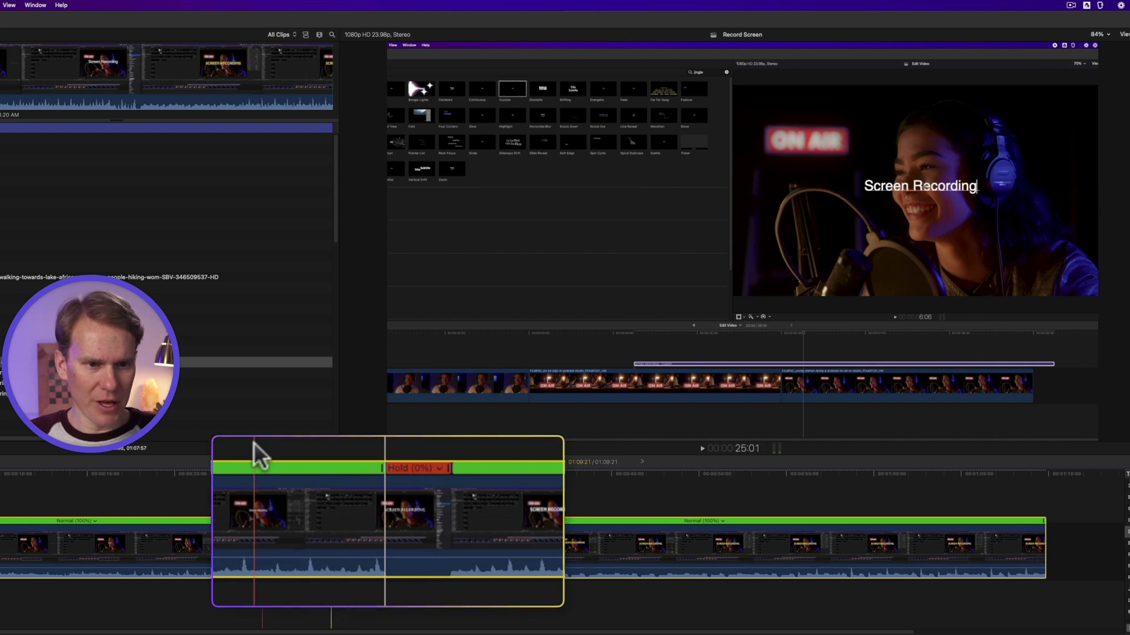
key("space")
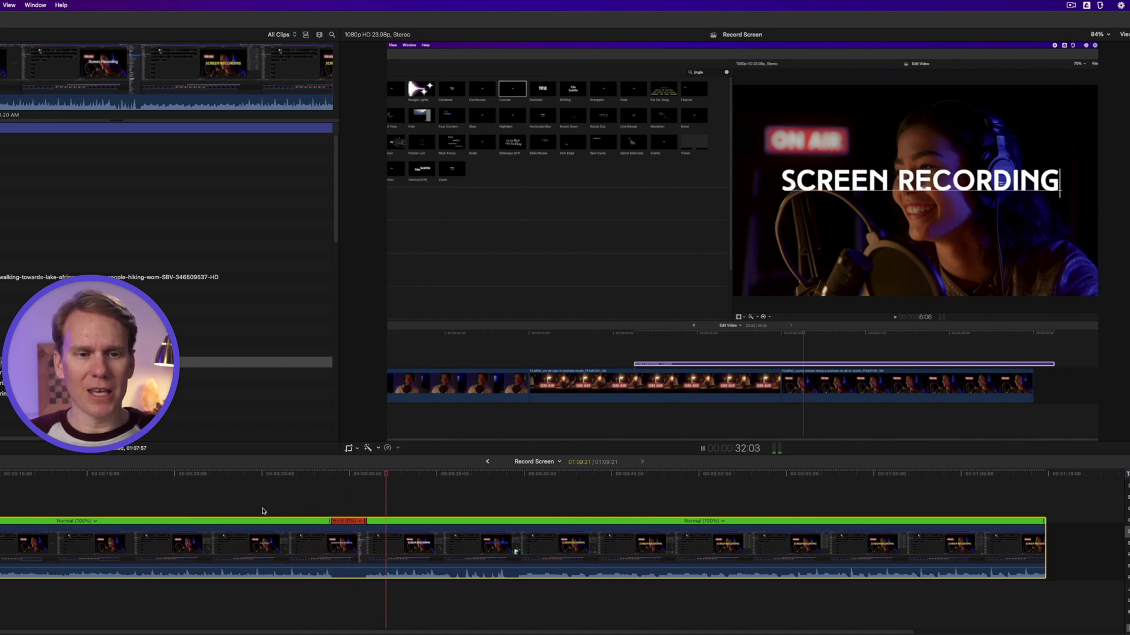
key("space")
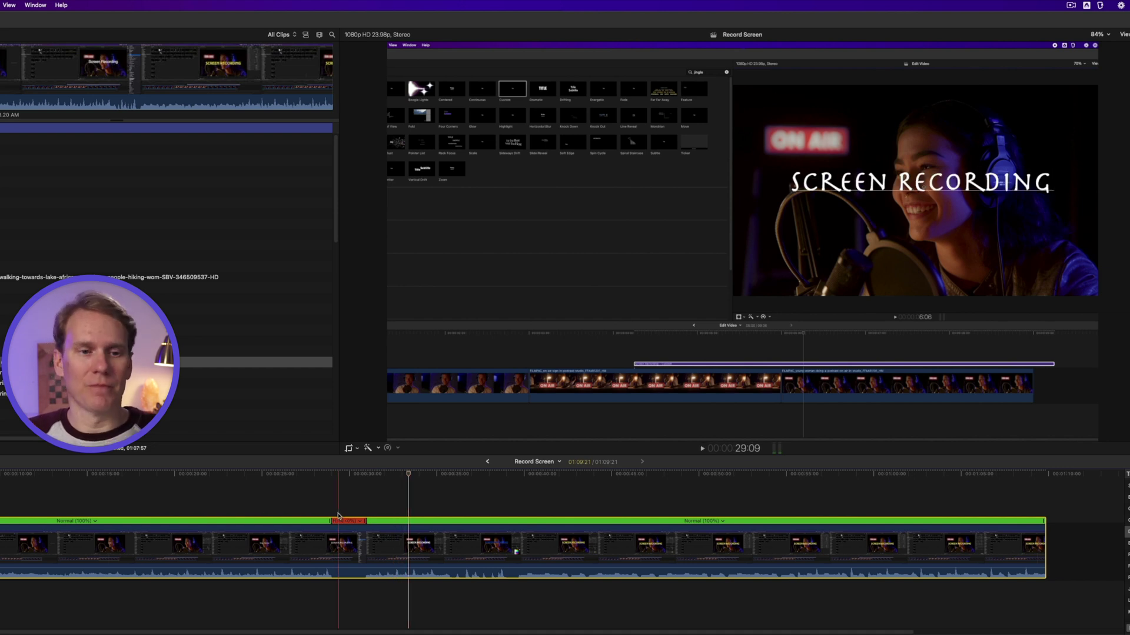
Step: Lengthen the hold, give it a Smooth End Transition, then undo the hold
left_click_drag(365, 522, 575, 520)
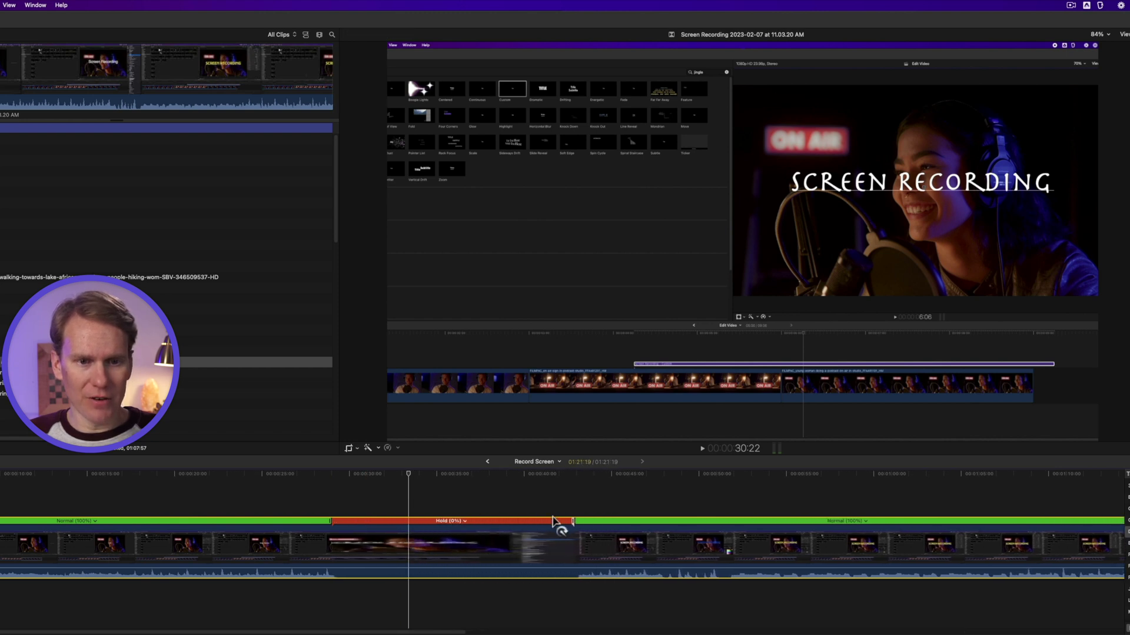
left_click(459, 521)
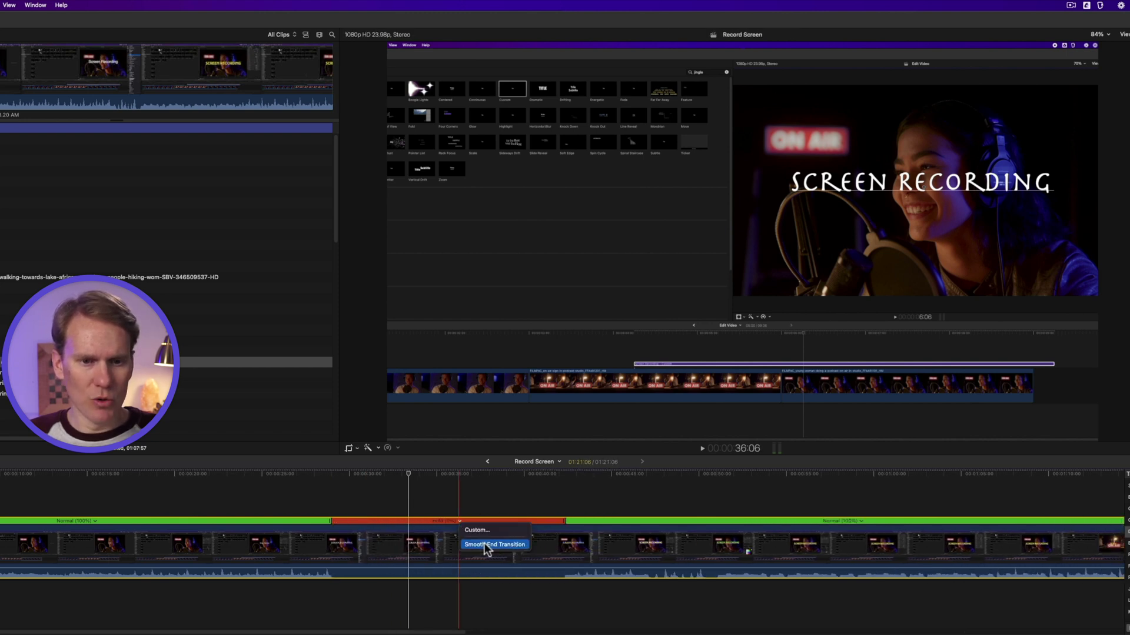
left_click(484, 544)
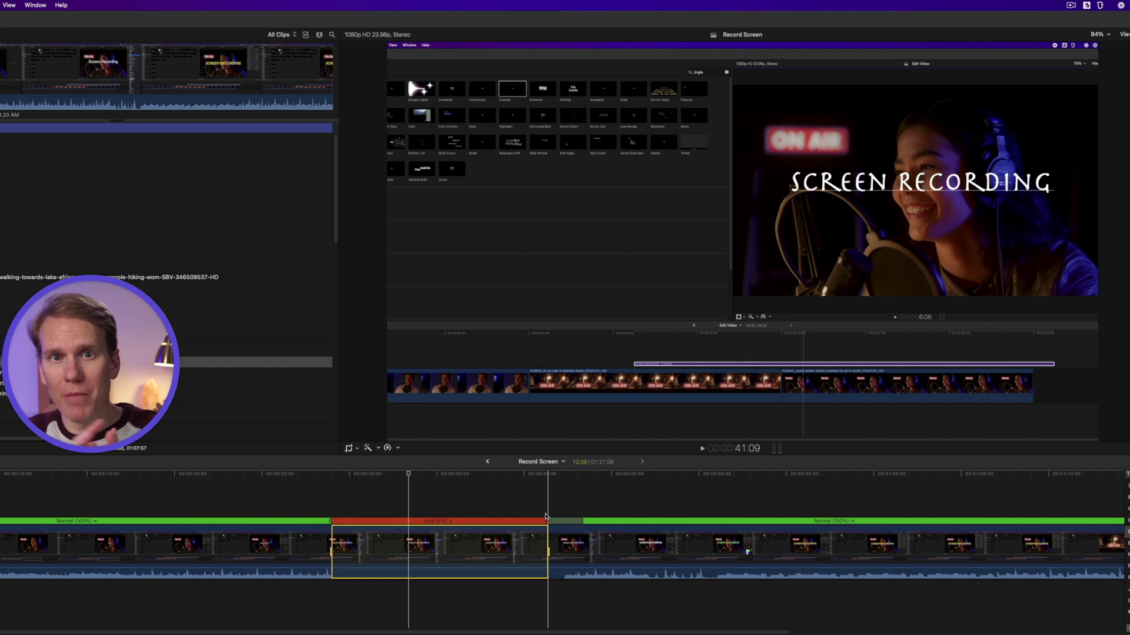
left_click_drag(546, 517, 371, 518)
key("space")
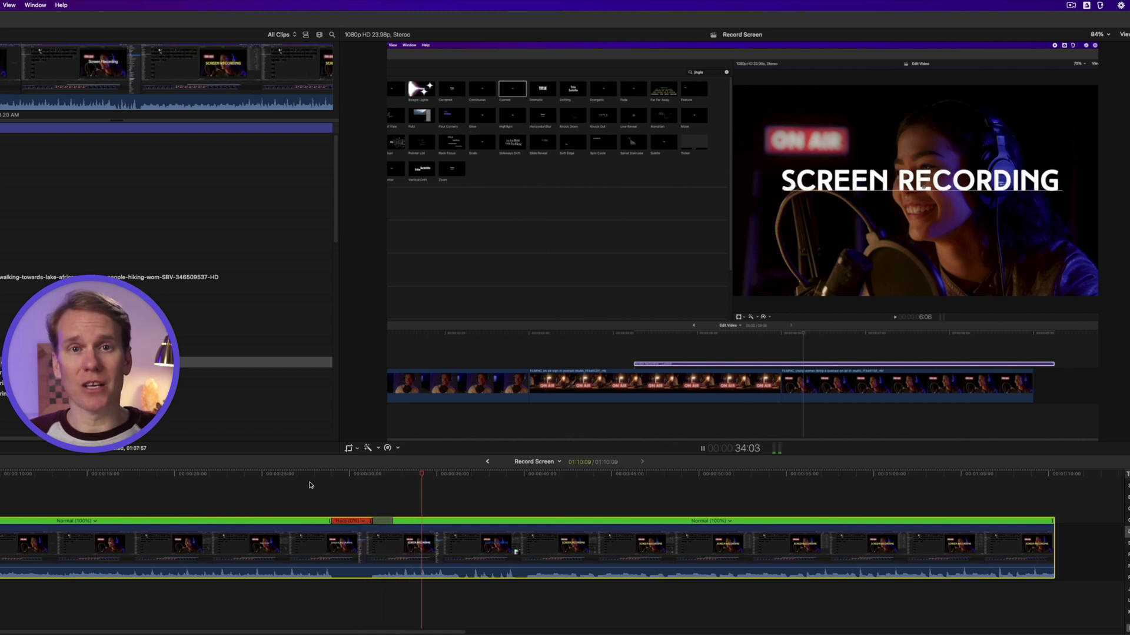
key("super+z")
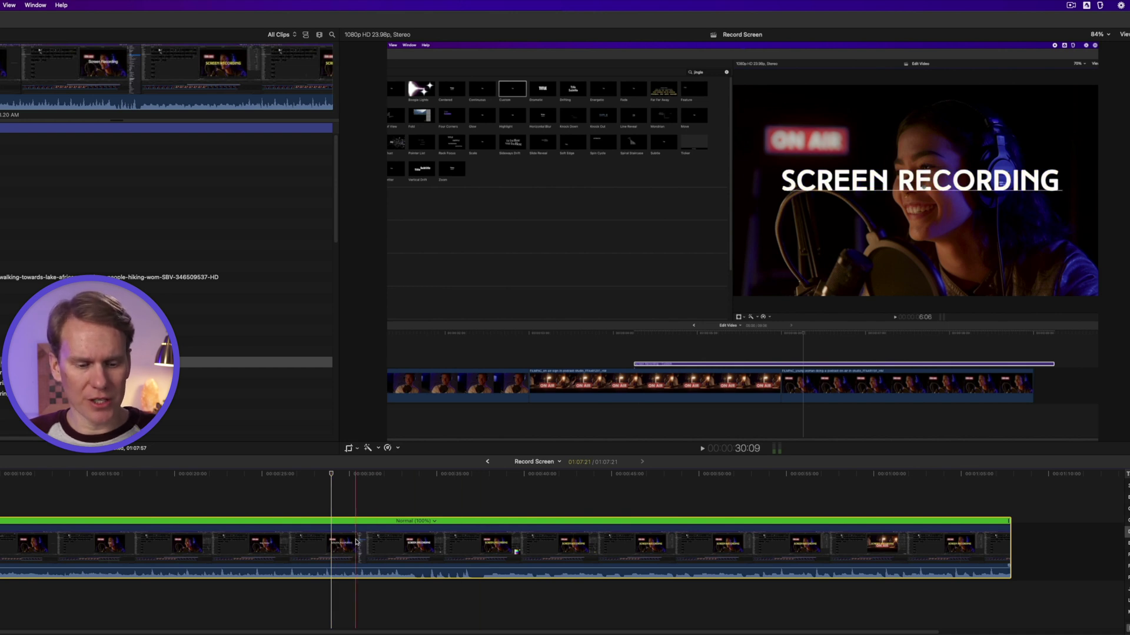
key("super+r")
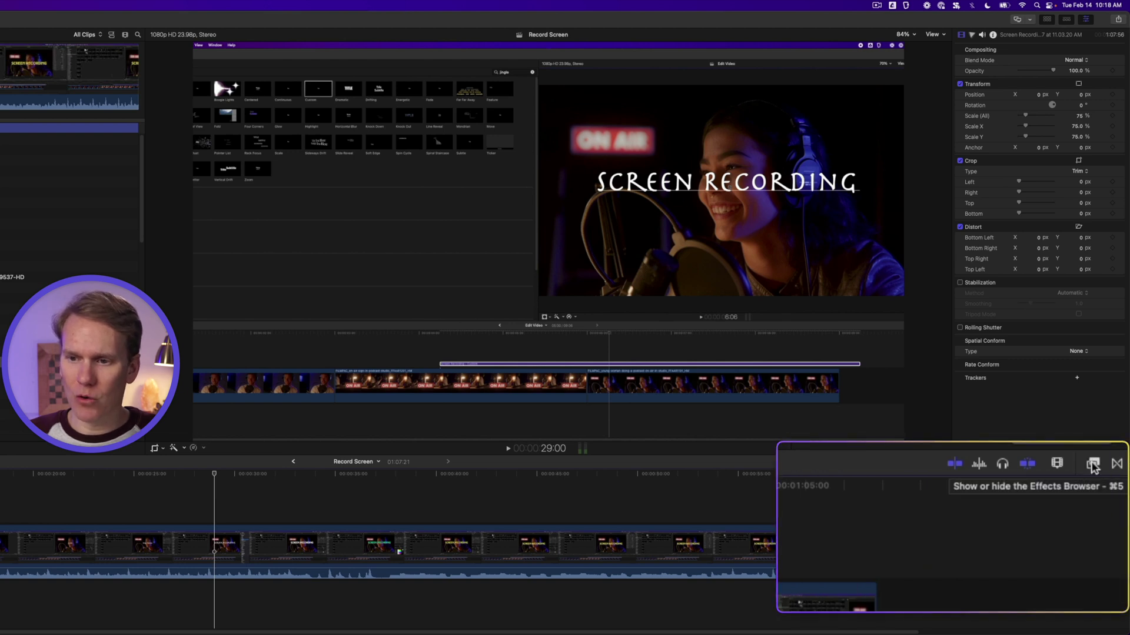
Step: Apply Distortion > Flipped to the screen recording, Horizontal, with Amount lowered to 14.79
key("super+5")
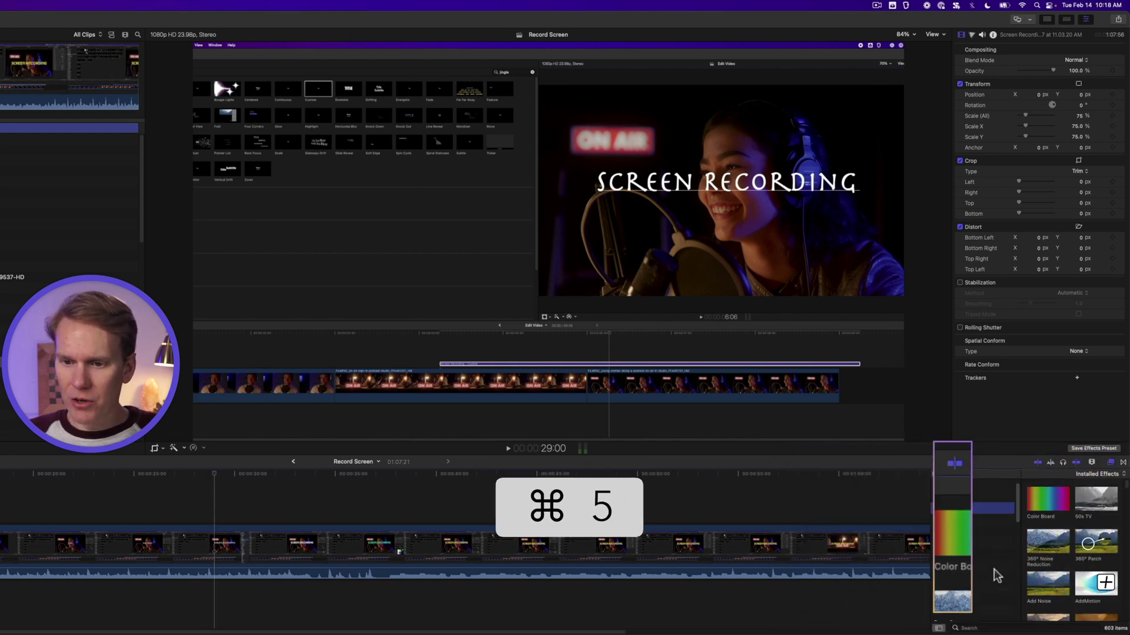
left_click(976, 609)
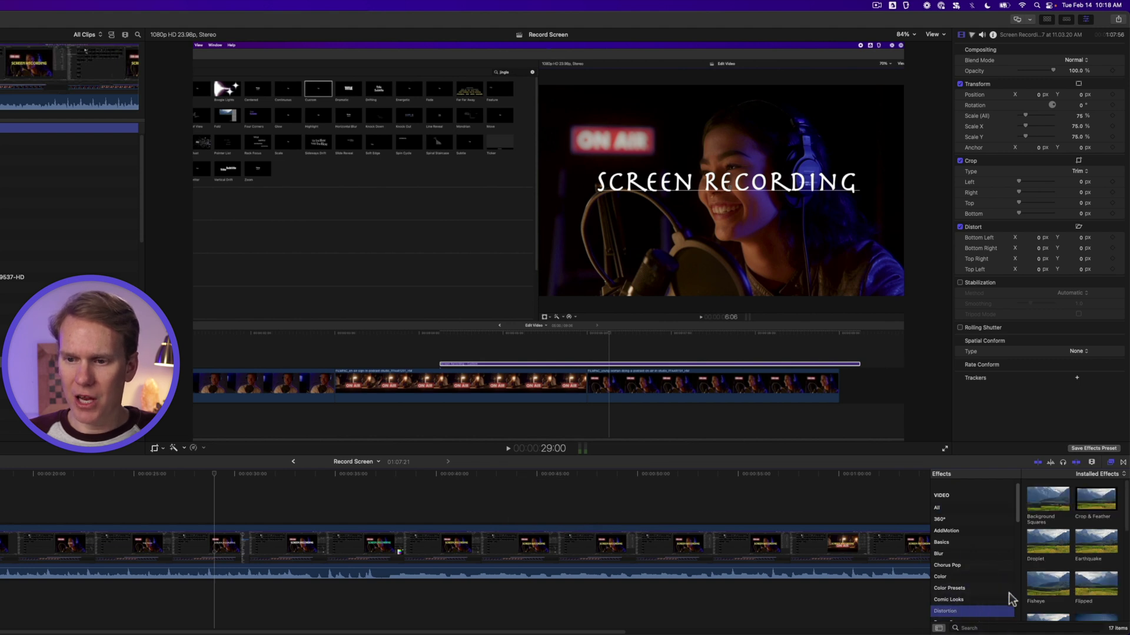
left_click_drag(1088, 582, 379, 550)
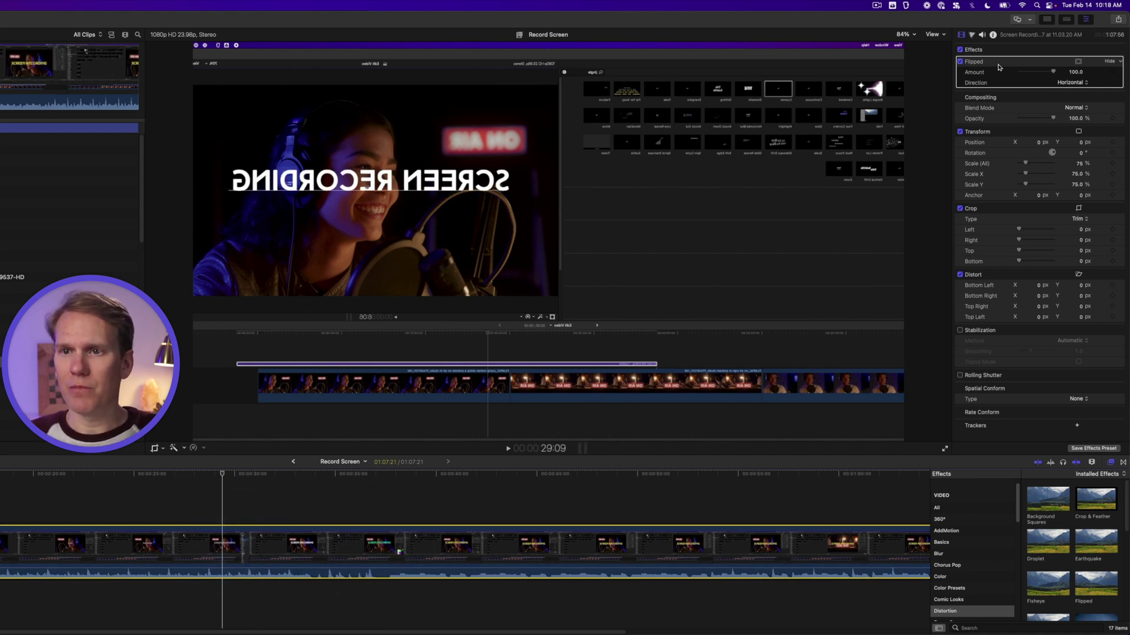
left_click_drag(1052, 72, 1024, 71)
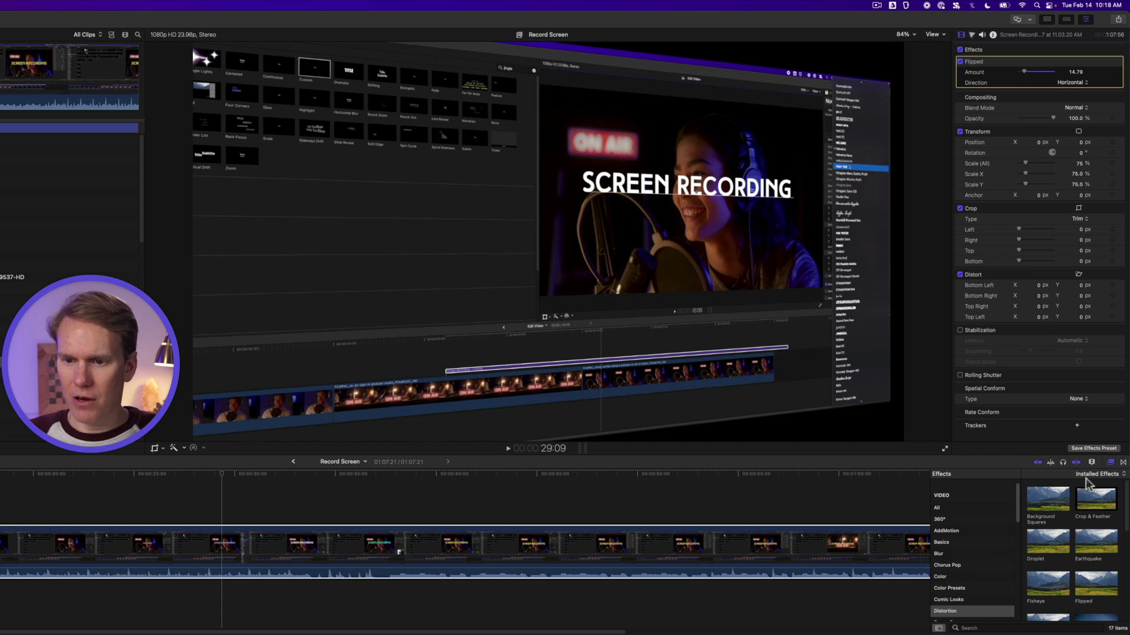
Step: Apply the Blur > Focus effect to the screen-recording clip
left_click(960, 555)
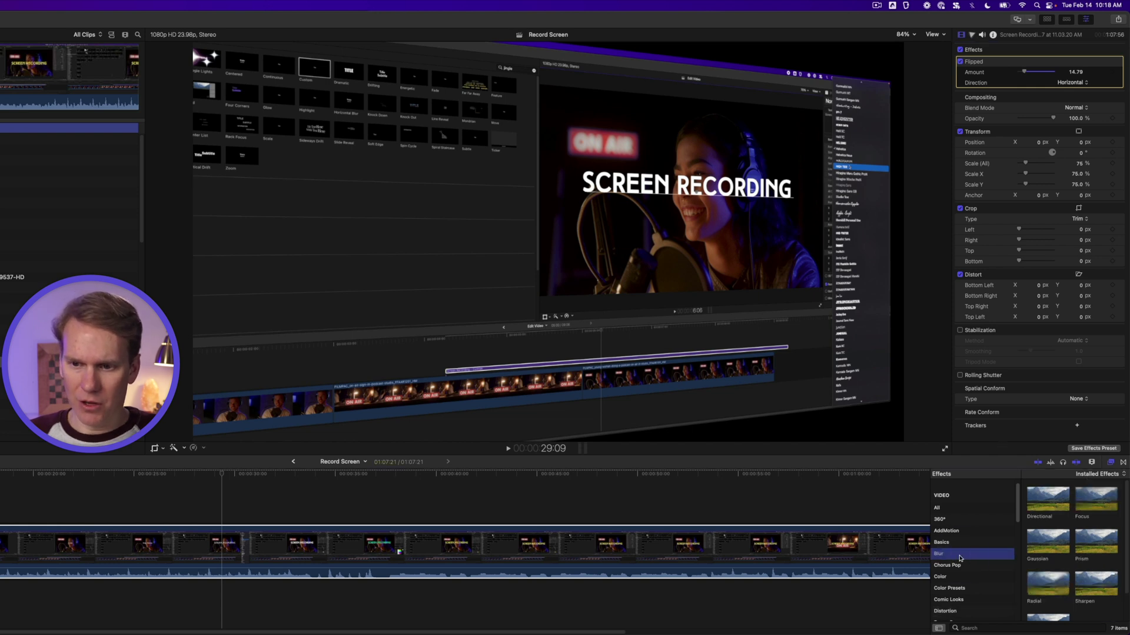
left_click_drag(1089, 510, 361, 549)
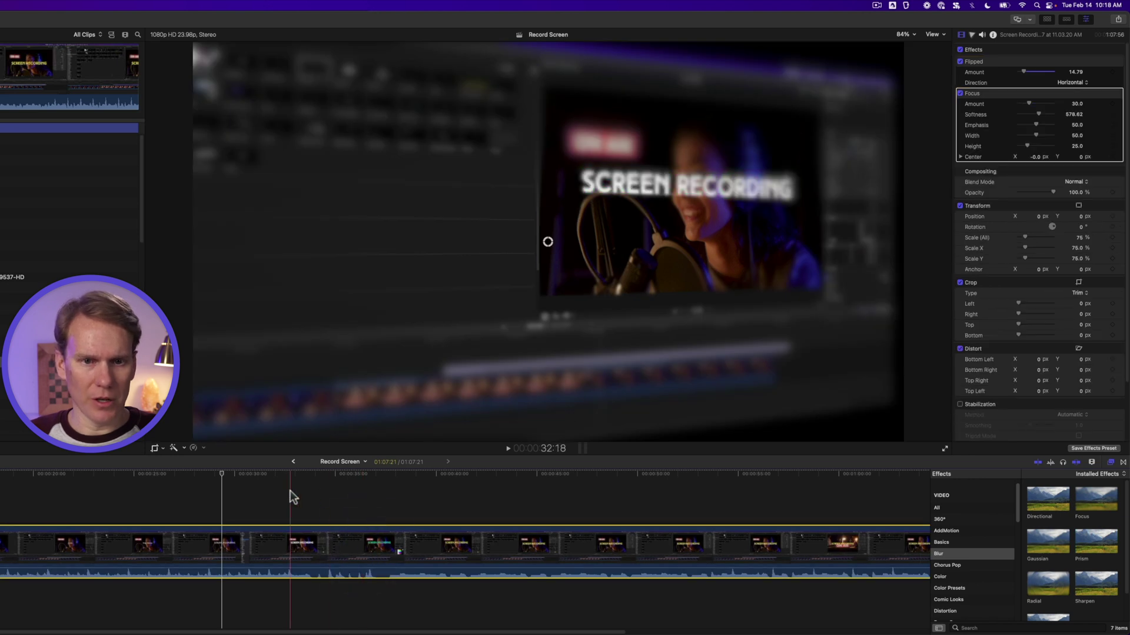
left_click(268, 497)
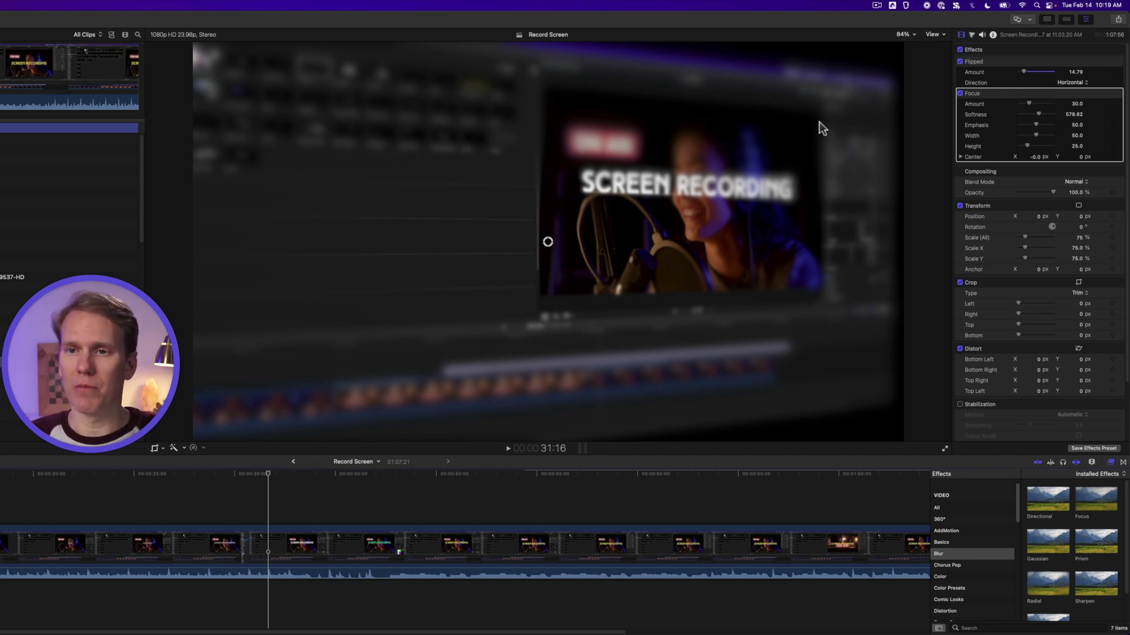
key("super+a")
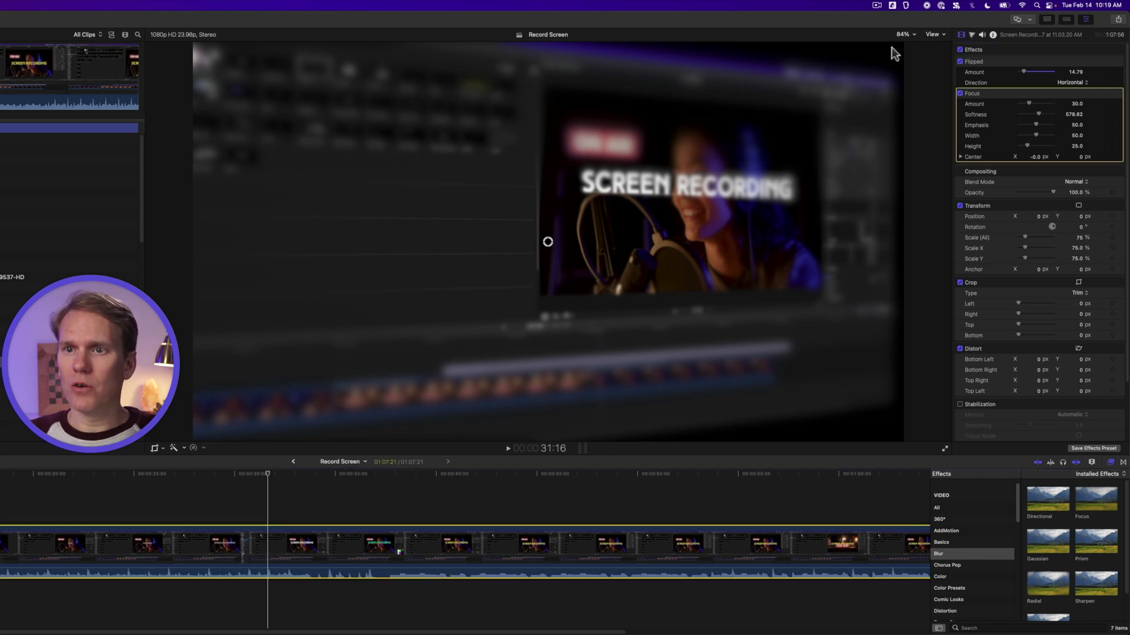
Step: Set the focus band to Height 100 and Width 60.12, reposition its centre, and preview
left_click(1010, 90)
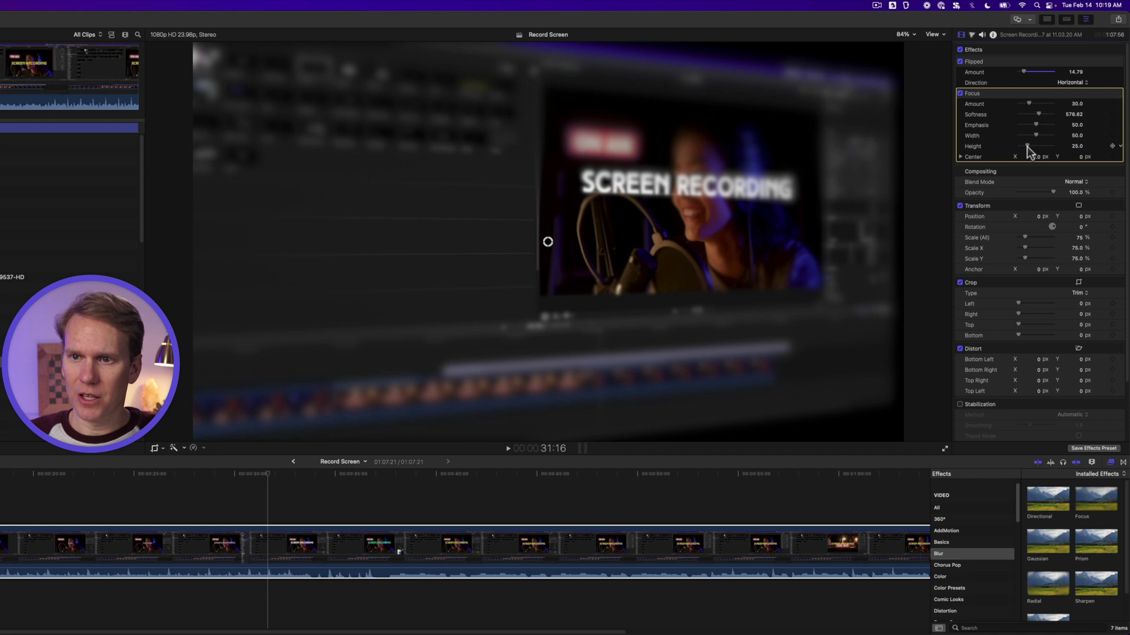
left_click_drag(1028, 144, 1033, 142)
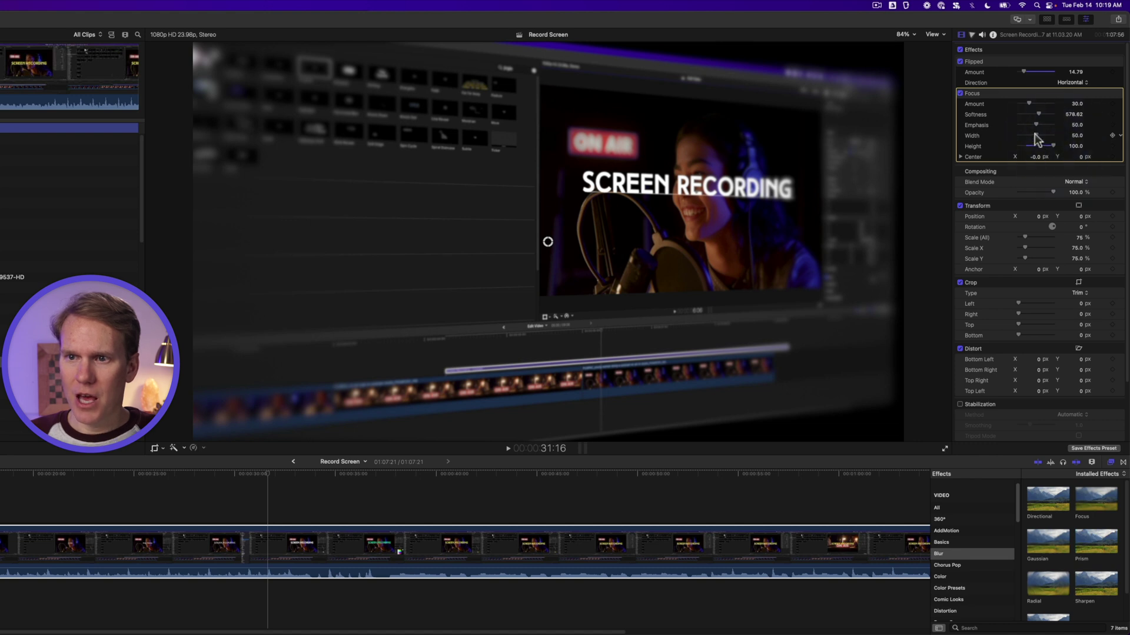
mouse_move(1034, 133)
left_mouse_down()
mouse_move(1018, 129)
mouse_move(1042, 135)
left_mouse_up()
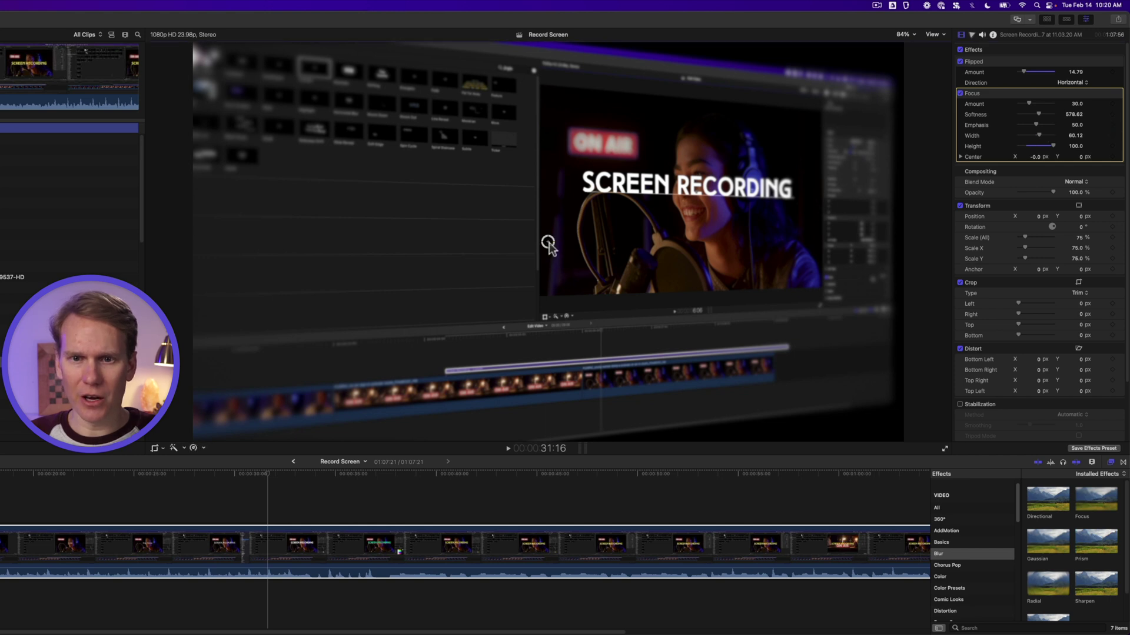
mouse_move(547, 242)
left_mouse_down()
mouse_move(830, 222)
mouse_move(523, 219)
mouse_move(676, 233)
mouse_move(494, 232)
mouse_move(548, 226)
left_mouse_up()
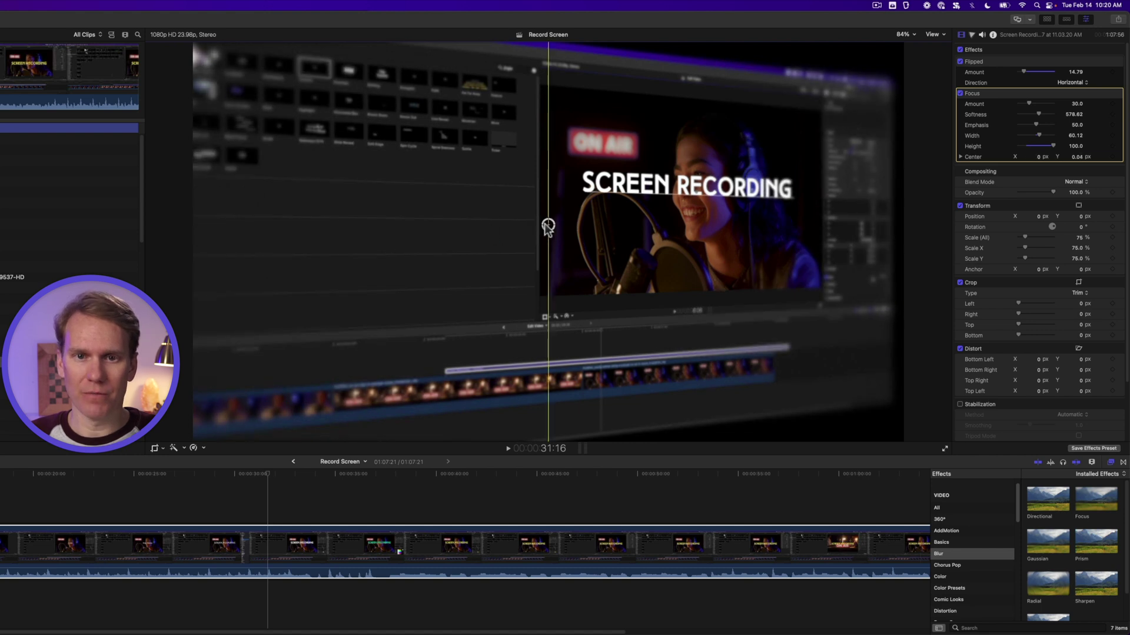
left_click(48, 478)
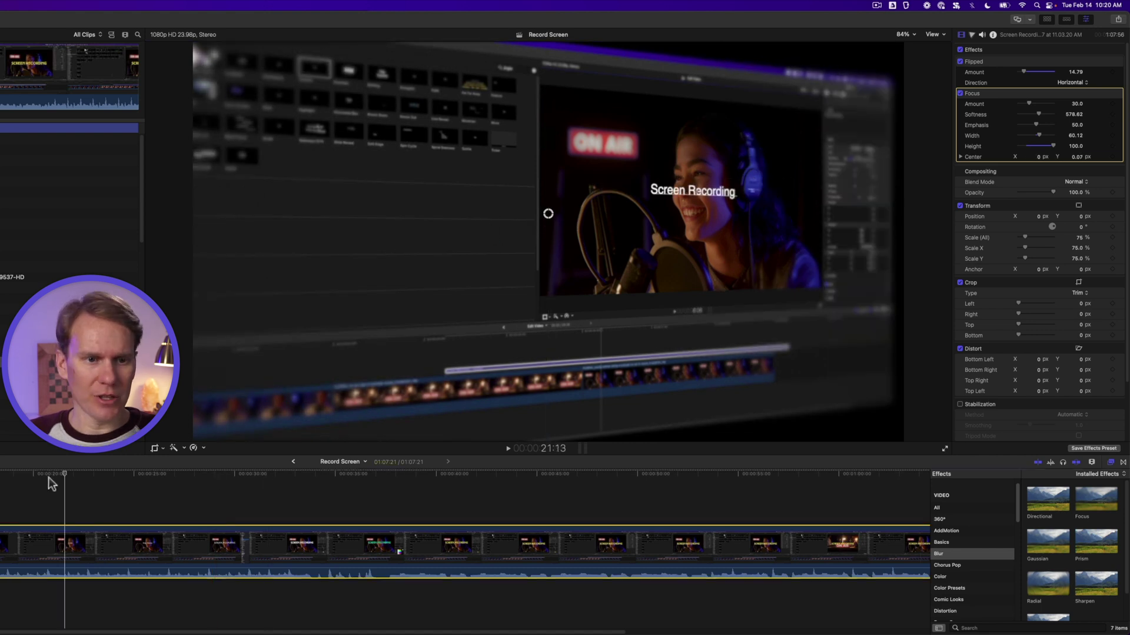
key("space")
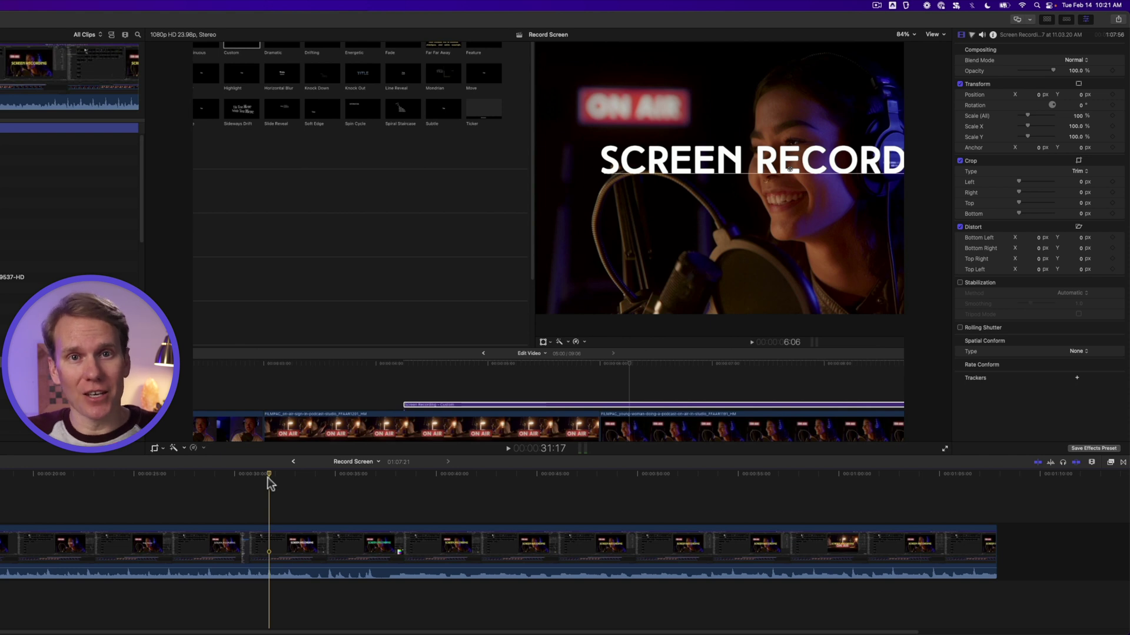
Step: Set the clip to about 75%, split it at the playhead, and scale the later piece to 90%
left_click(177, 527)
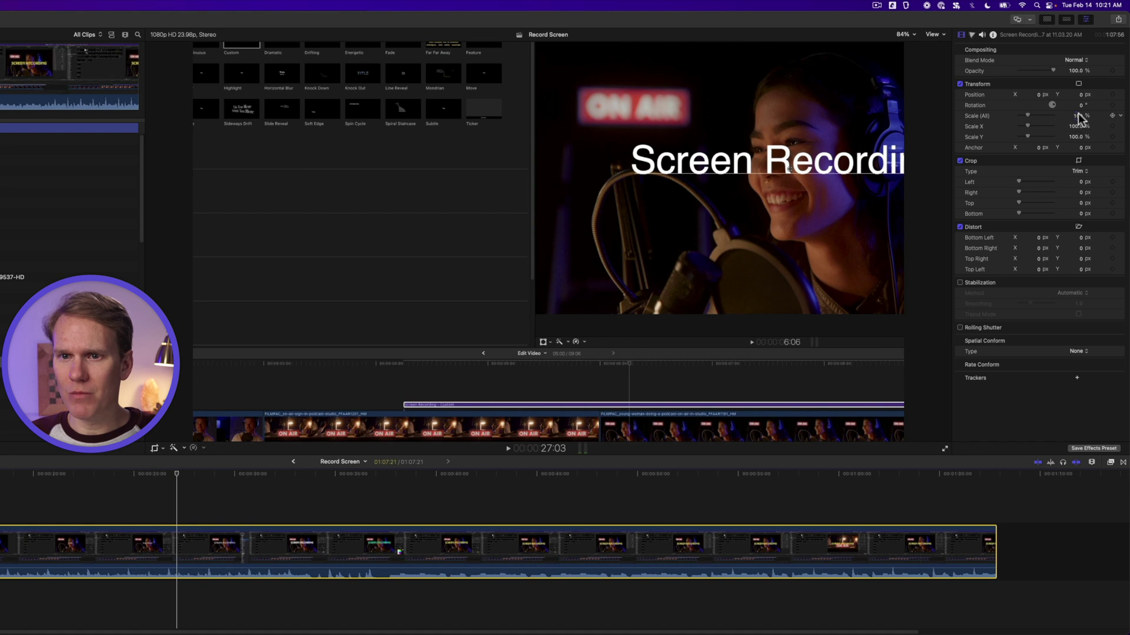
left_click_drag(1080, 118, 1063, 117)
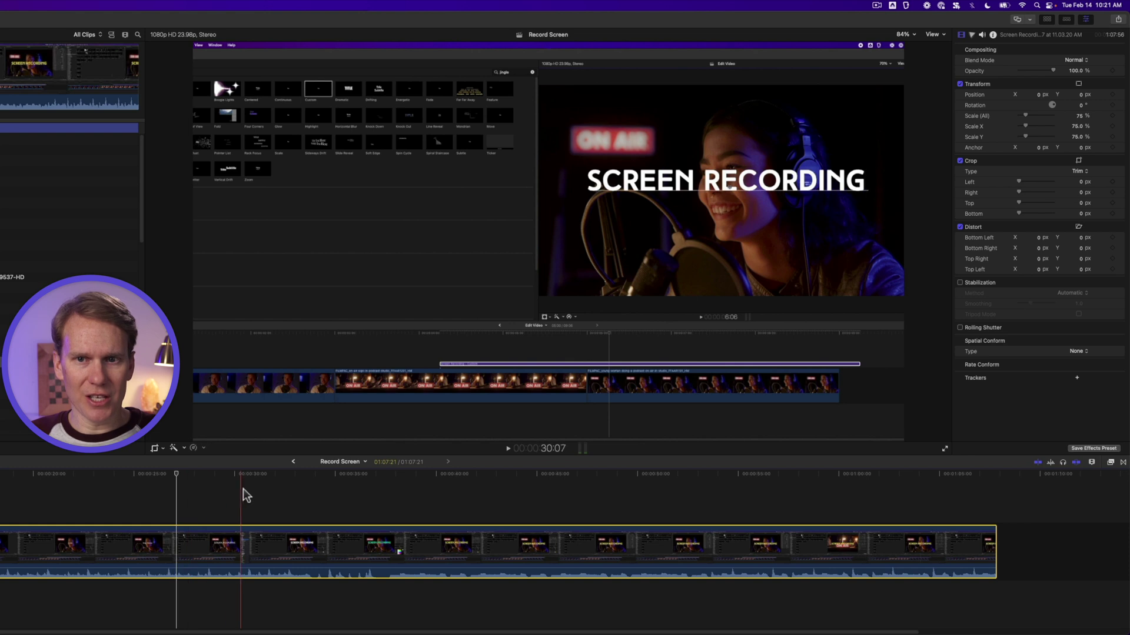
left_click(187, 491)
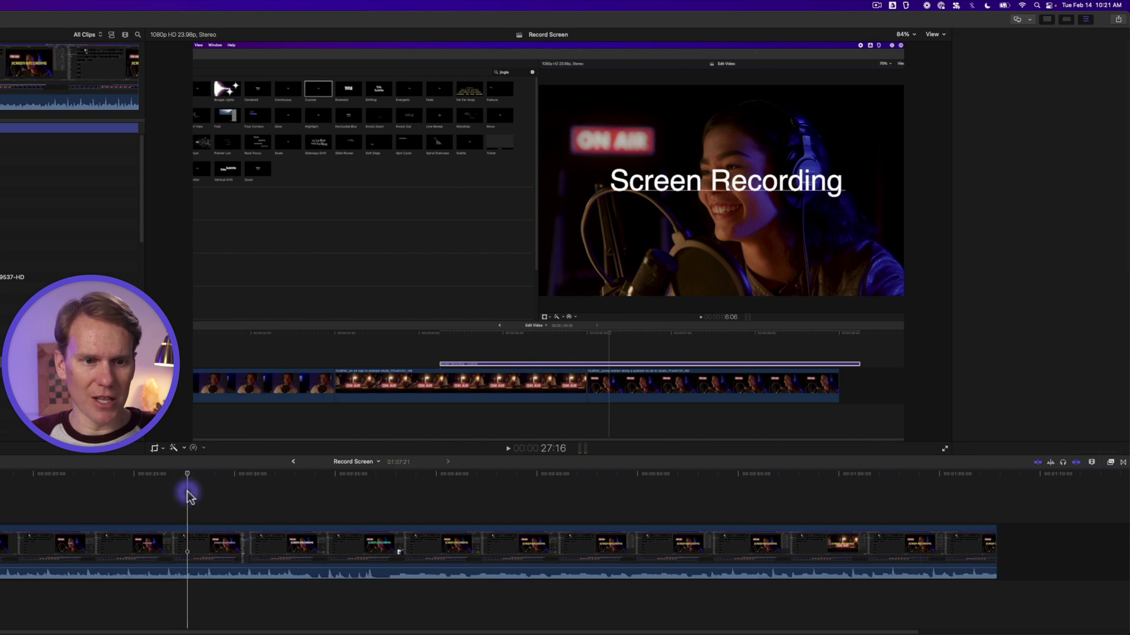
left_click(187, 537)
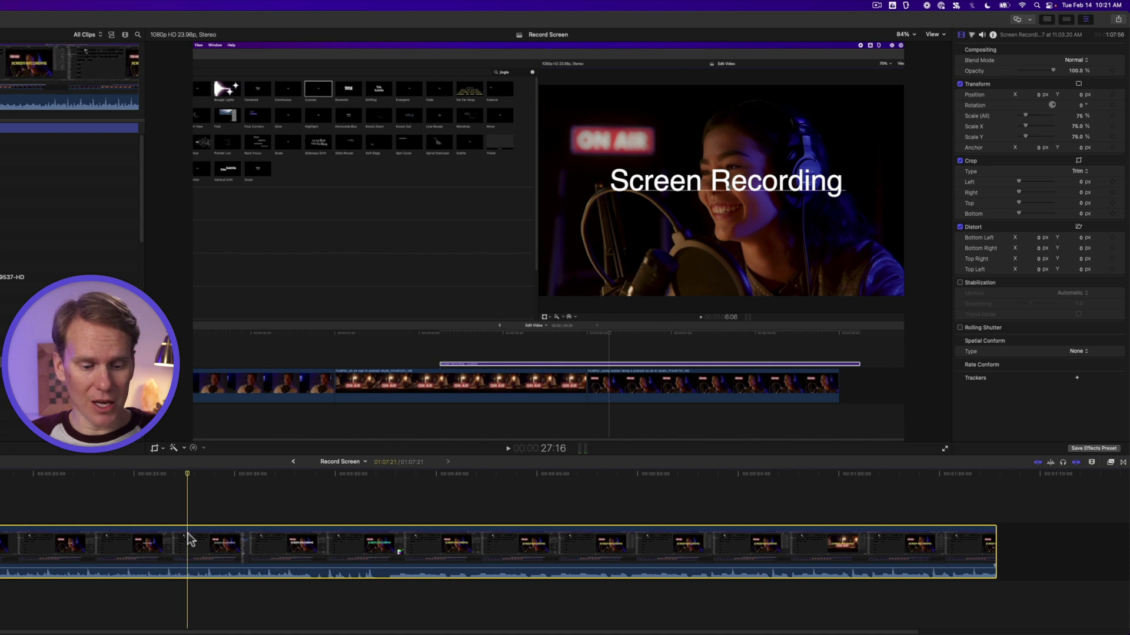
key("super+b")
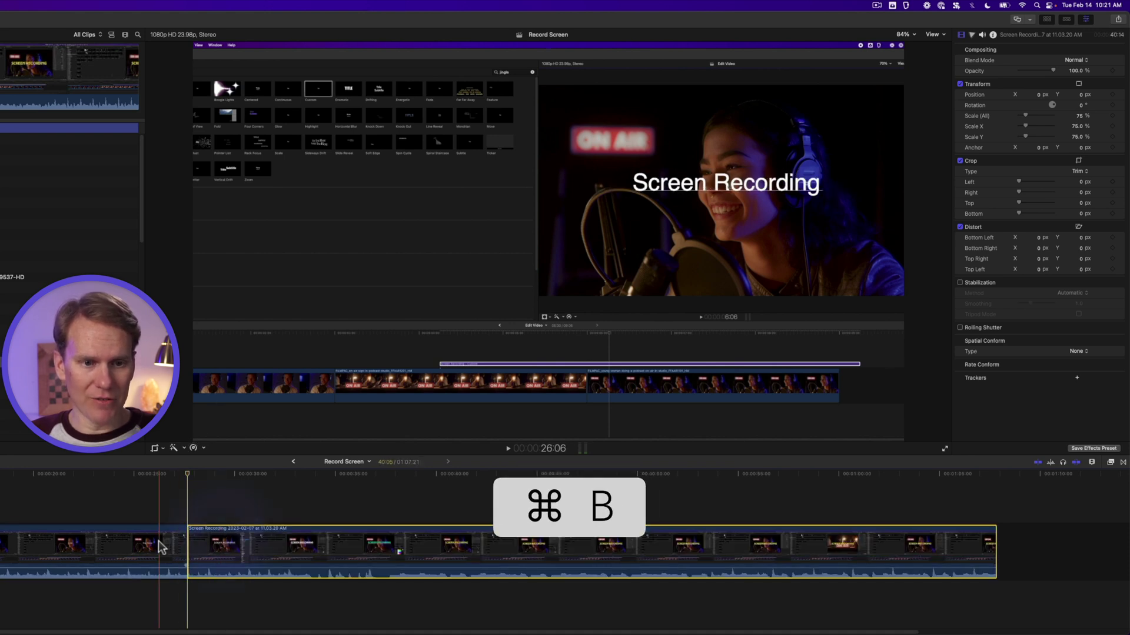
left_click(229, 541)
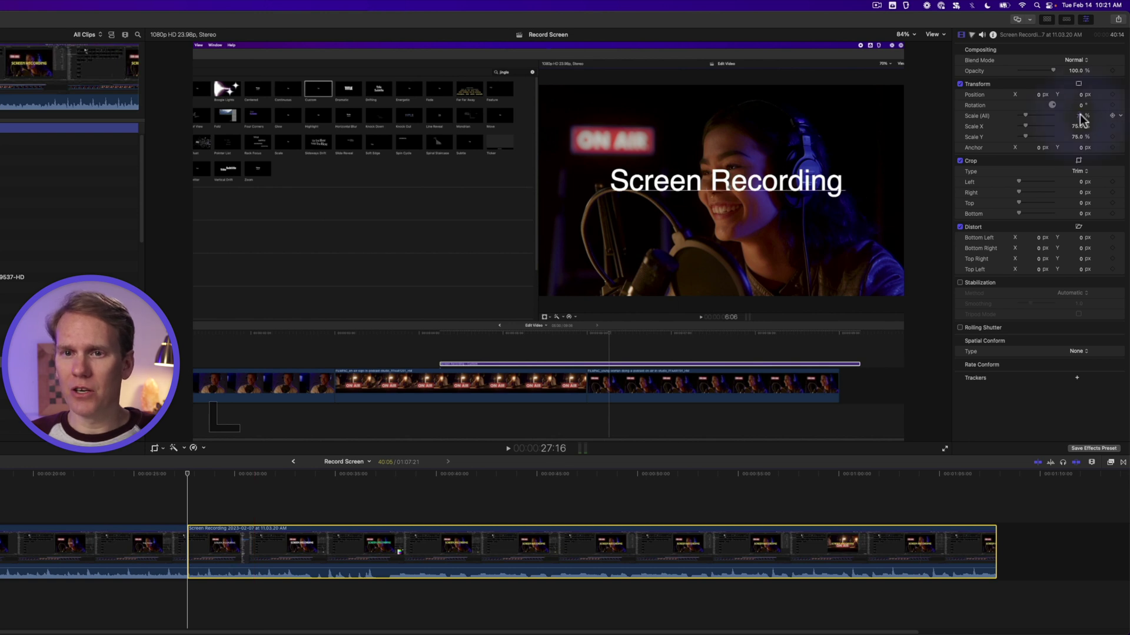
left_click_drag(1080, 115, 1092, 114)
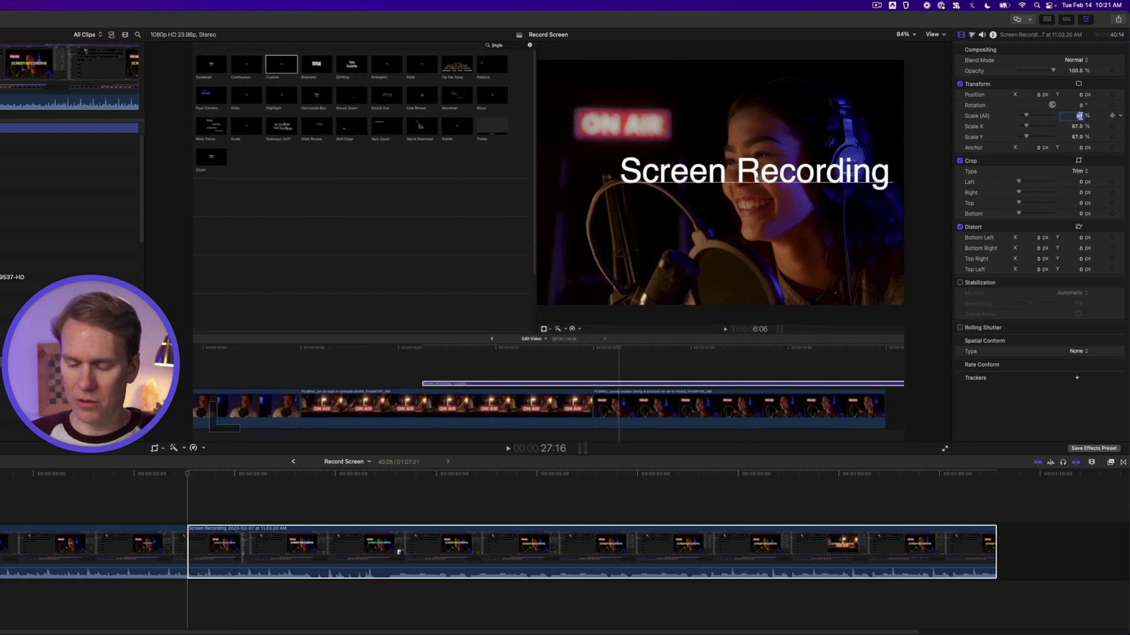
type("90")
key("Tab")
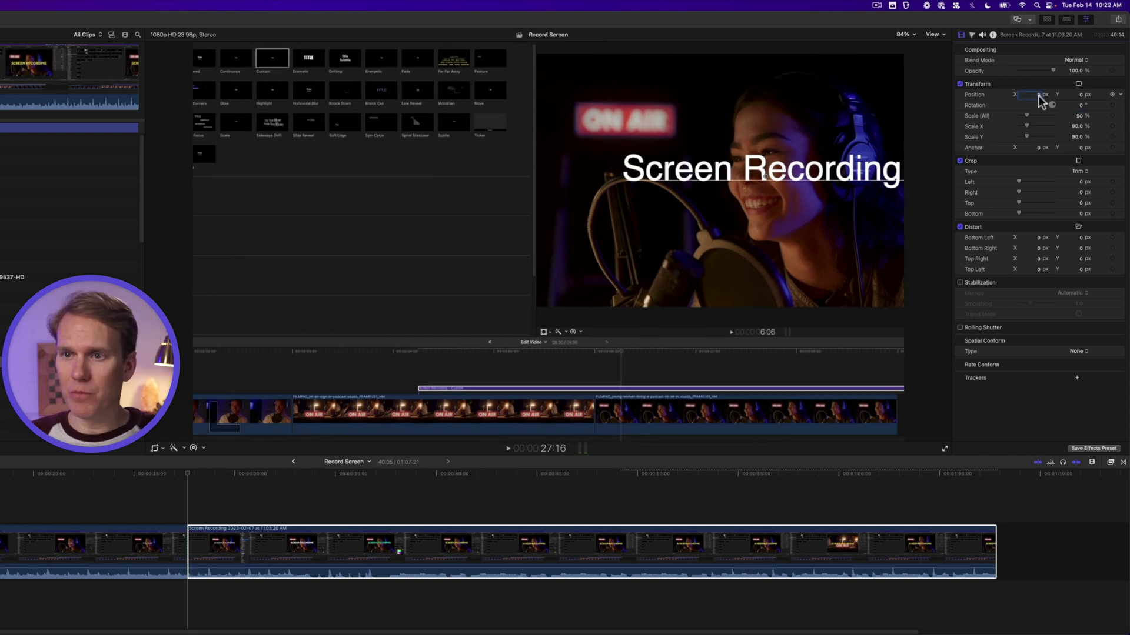
Step: Shift the 90% piece left and slightly up in the viewer, then play it back
left_click_drag(1040, 97, 1040, 95)
right_click(451, 226)
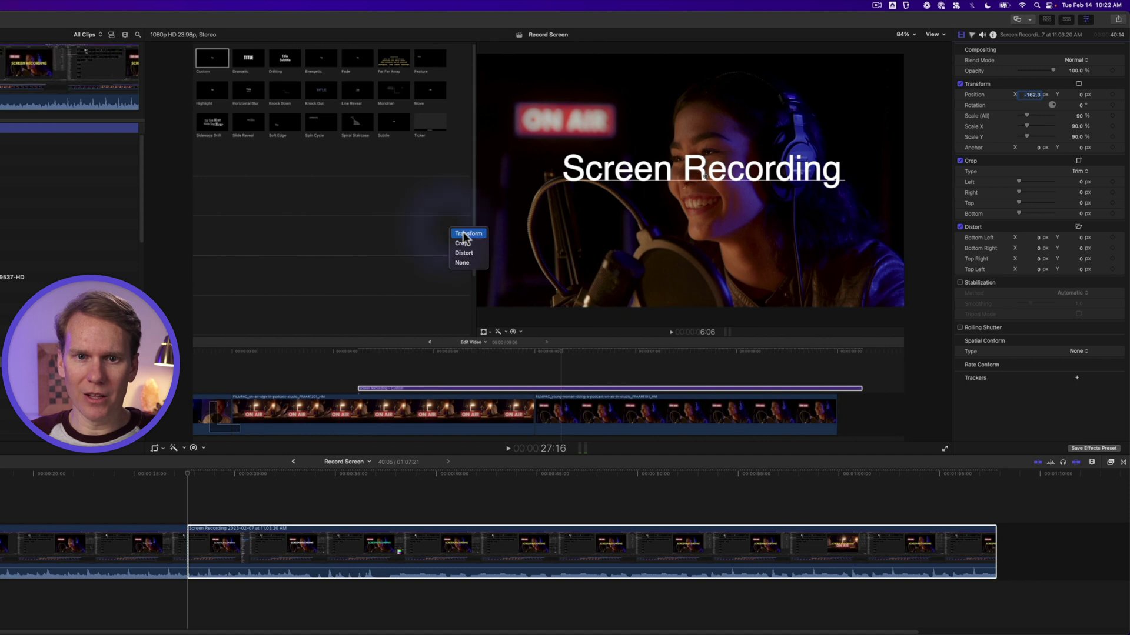
left_click(463, 235)
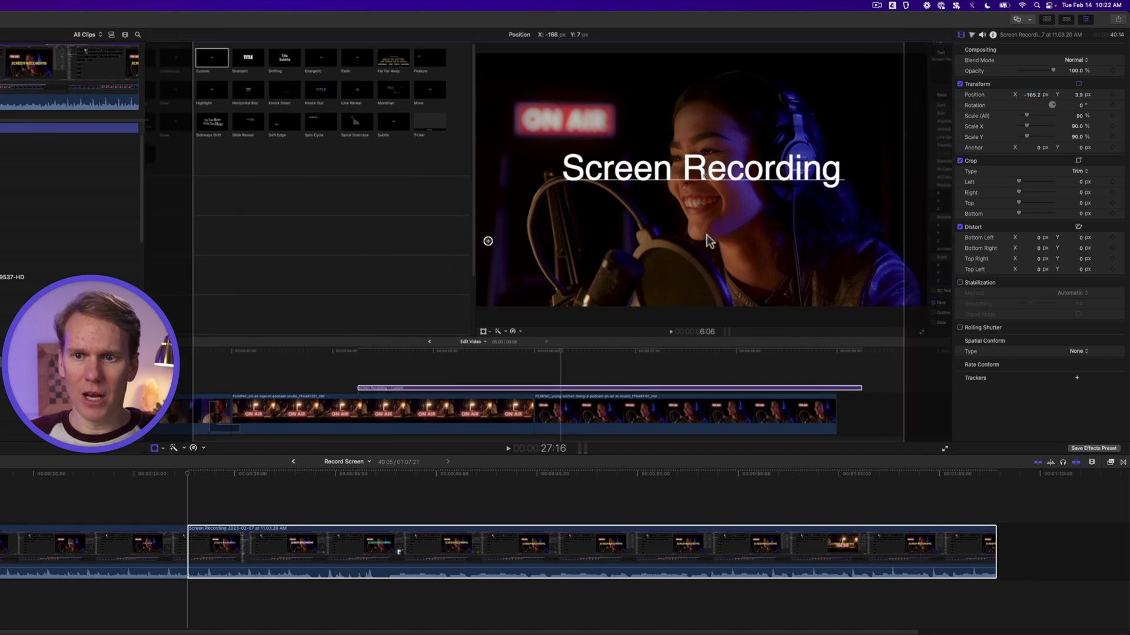
left_click_drag(716, 236, 690, 252)
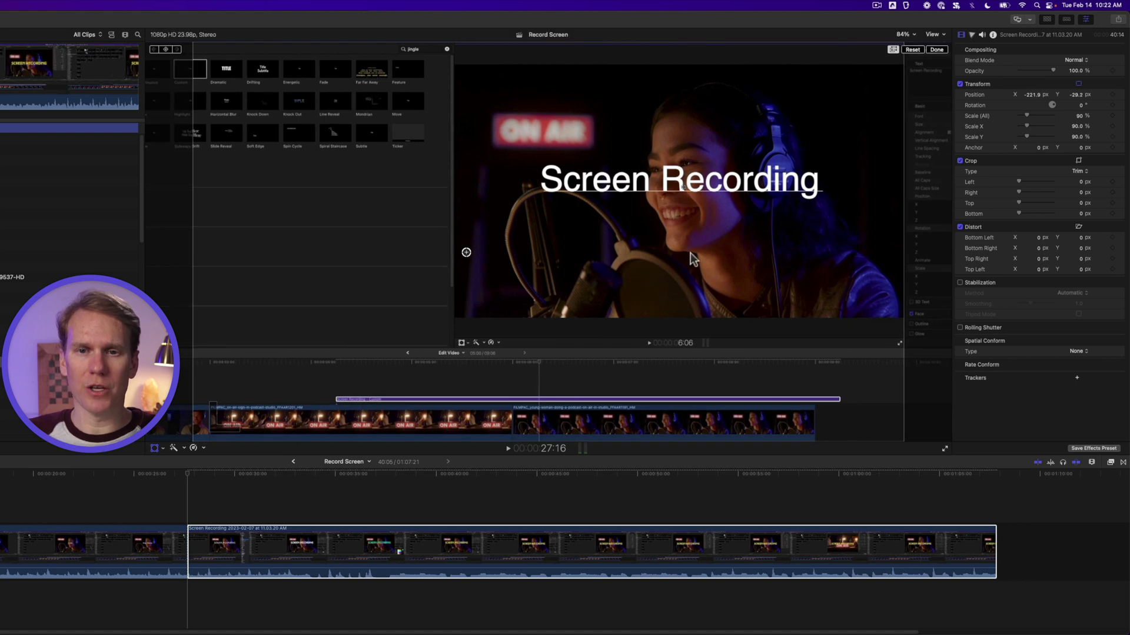
left_click(927, 51)
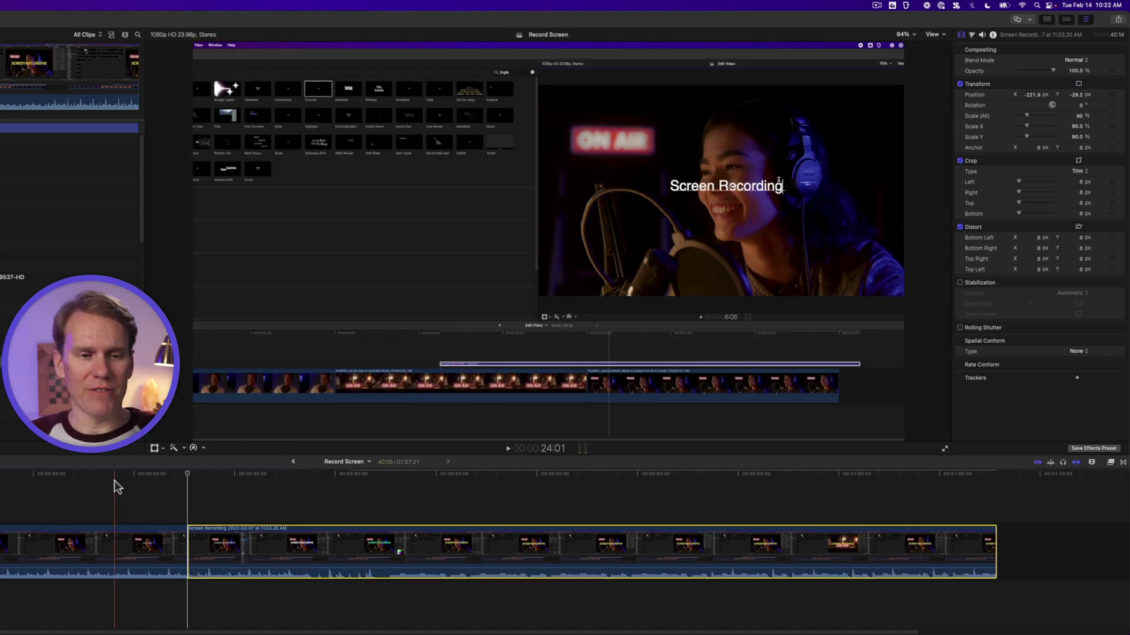
key("space")
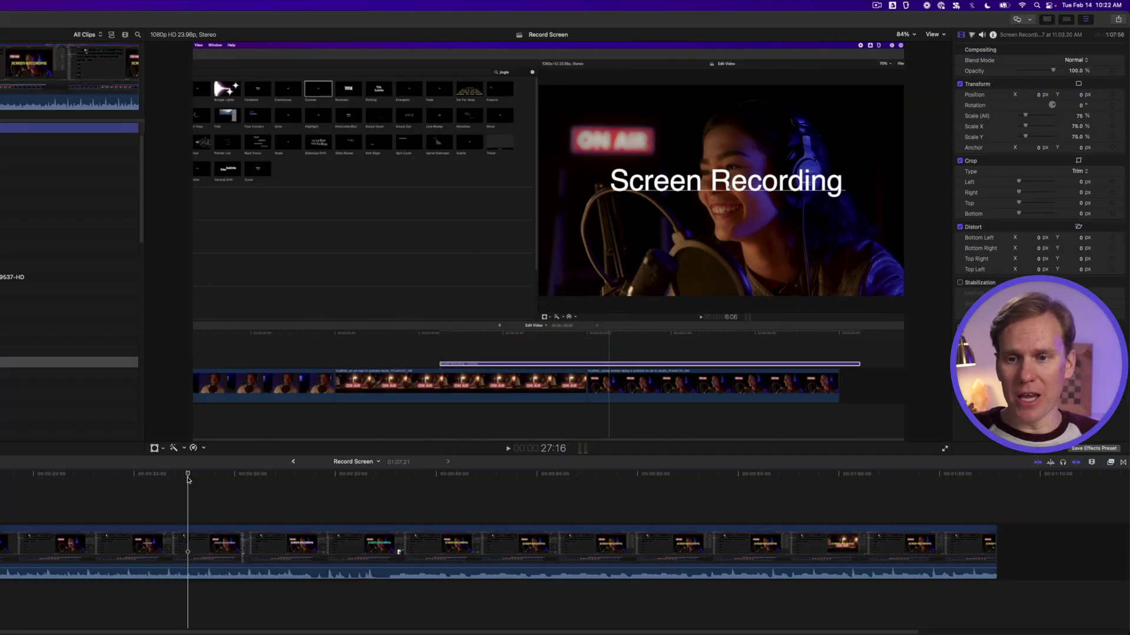
Step: Add a Transform keyframe on the screen recording where the zoom begins
left_click_drag(188, 479, 188, 478)
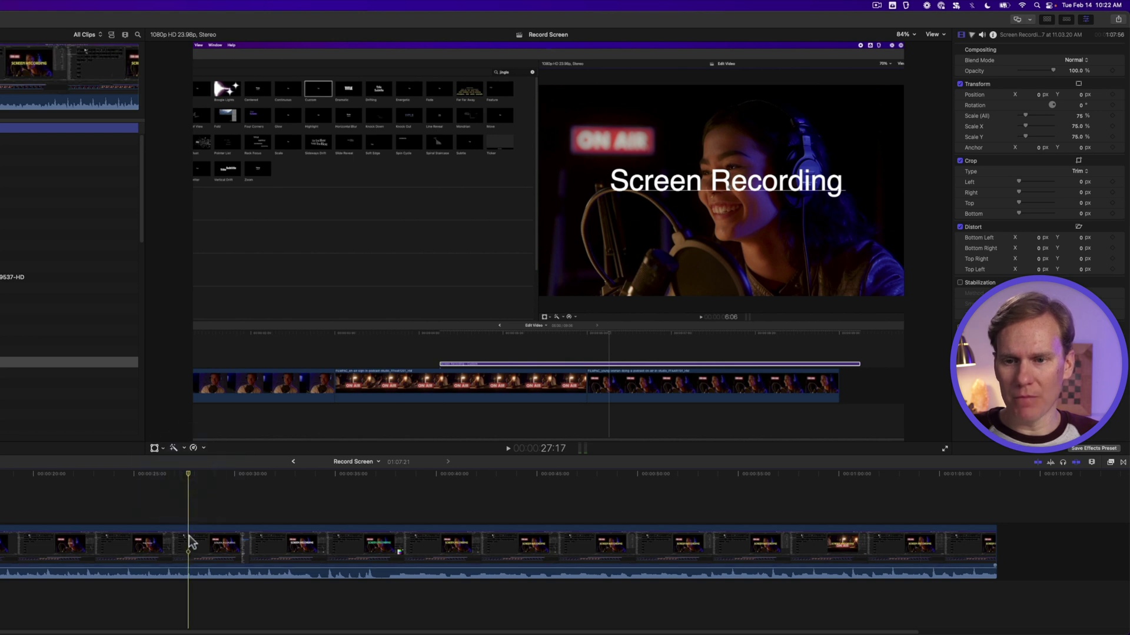
left_click(189, 535)
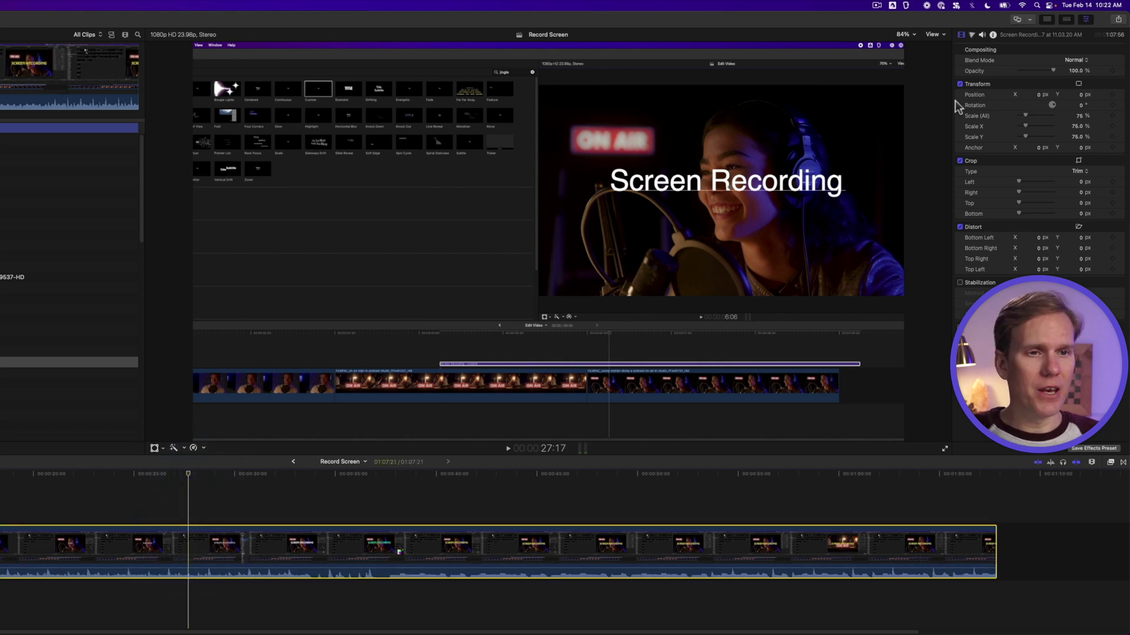
left_click(1113, 95)
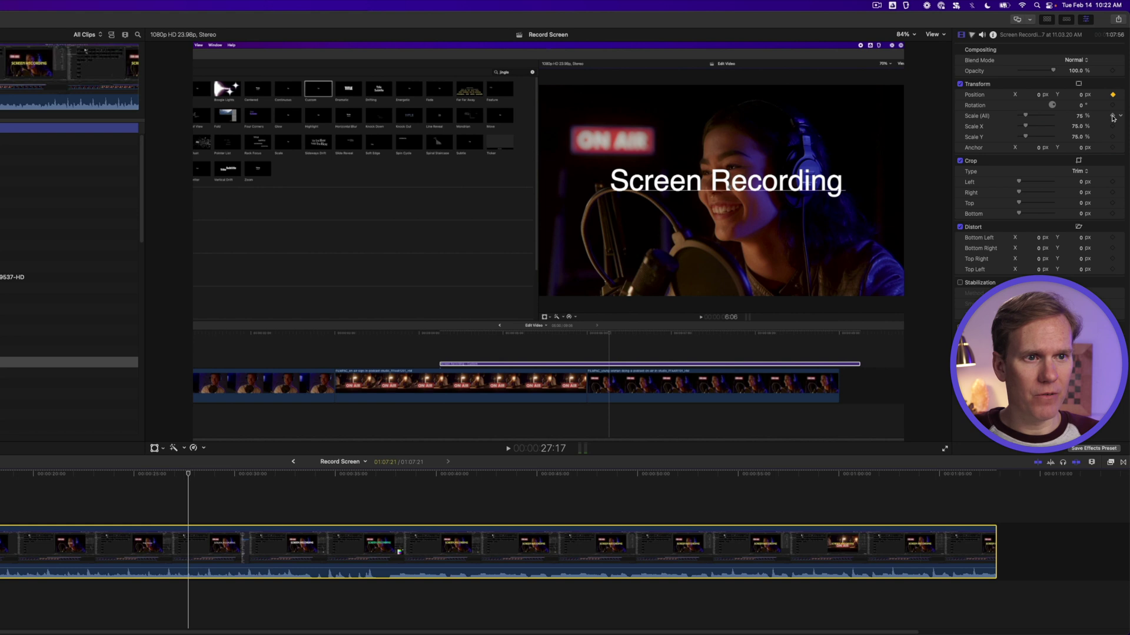
Step: At the zoom's end, set the clip to 106.15% scale at position -876.3, -123 px
left_click_drag(190, 477, 217, 476)
right_click(445, 218)
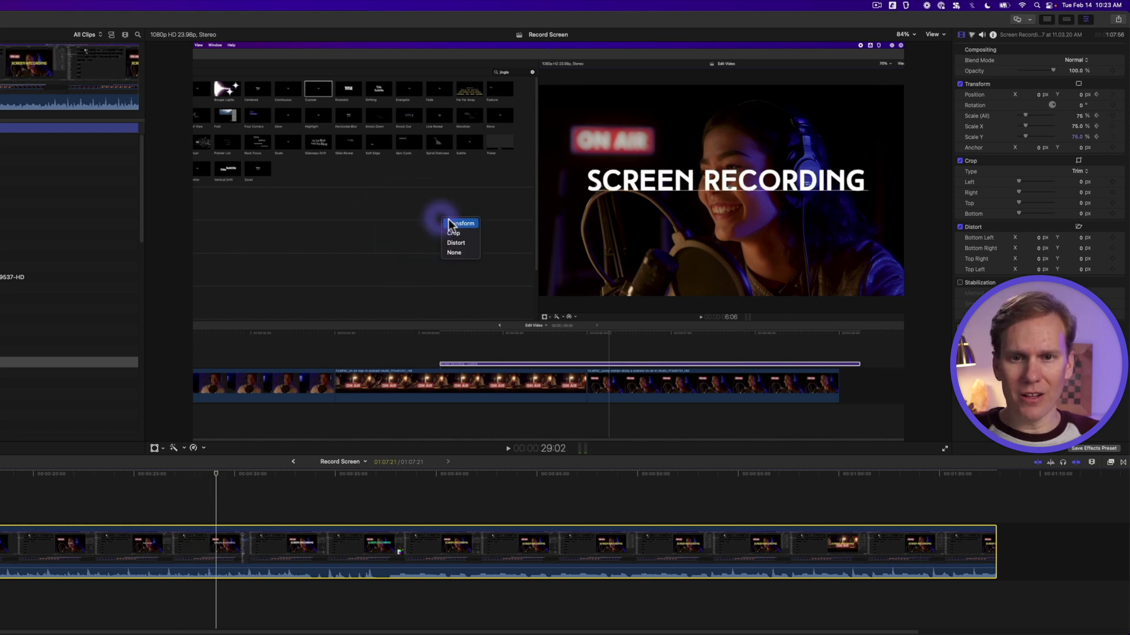
left_click(458, 224)
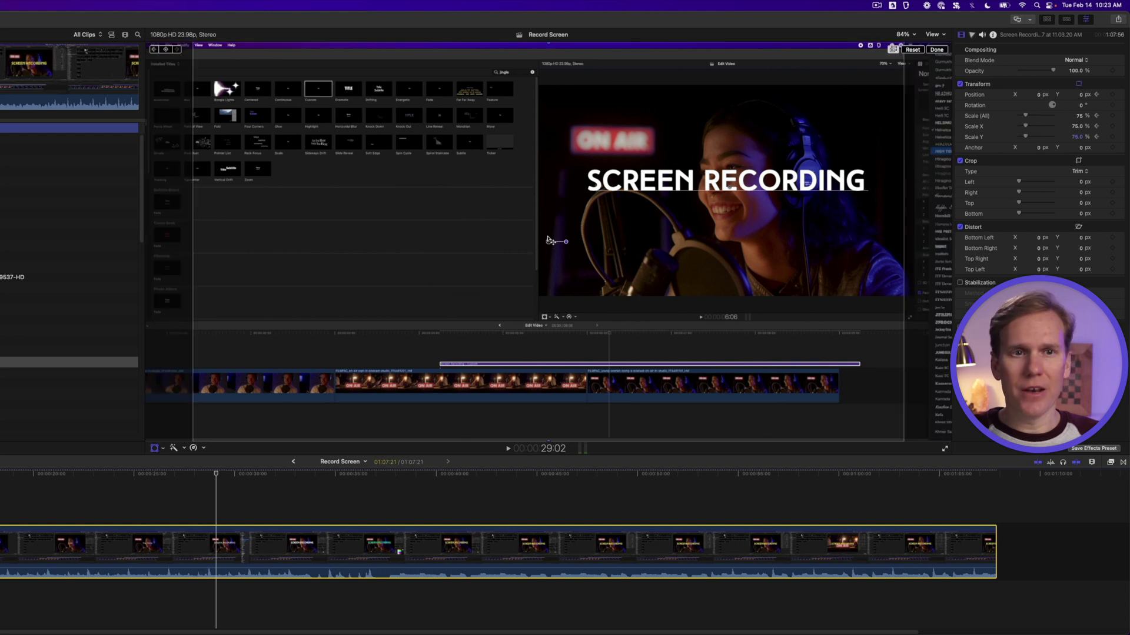
left_click(897, 33)
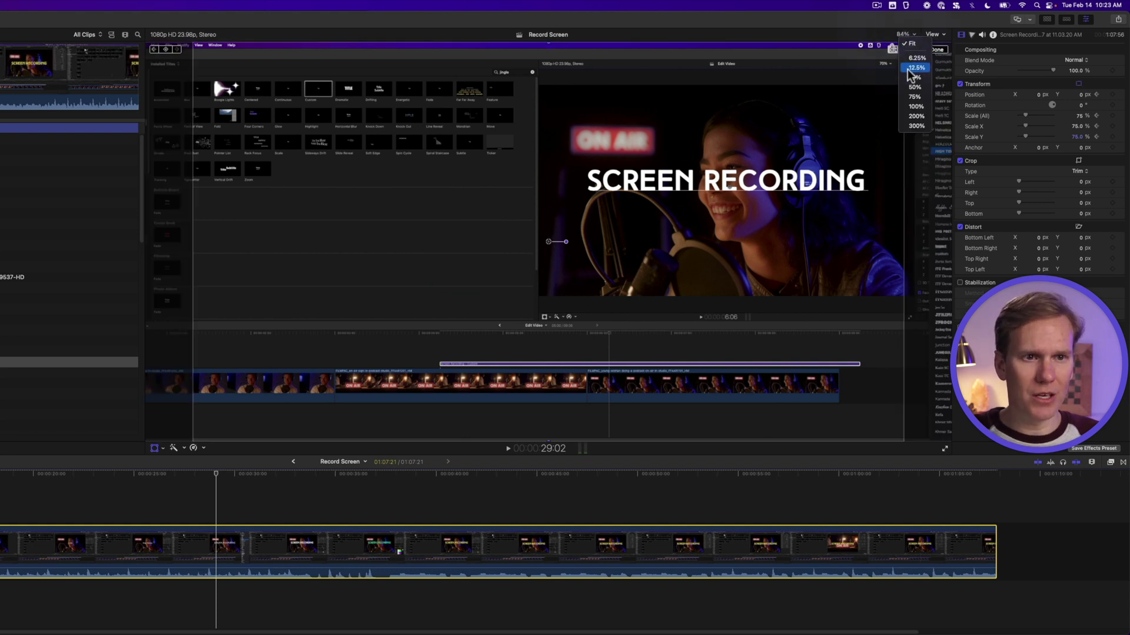
left_click(916, 87)
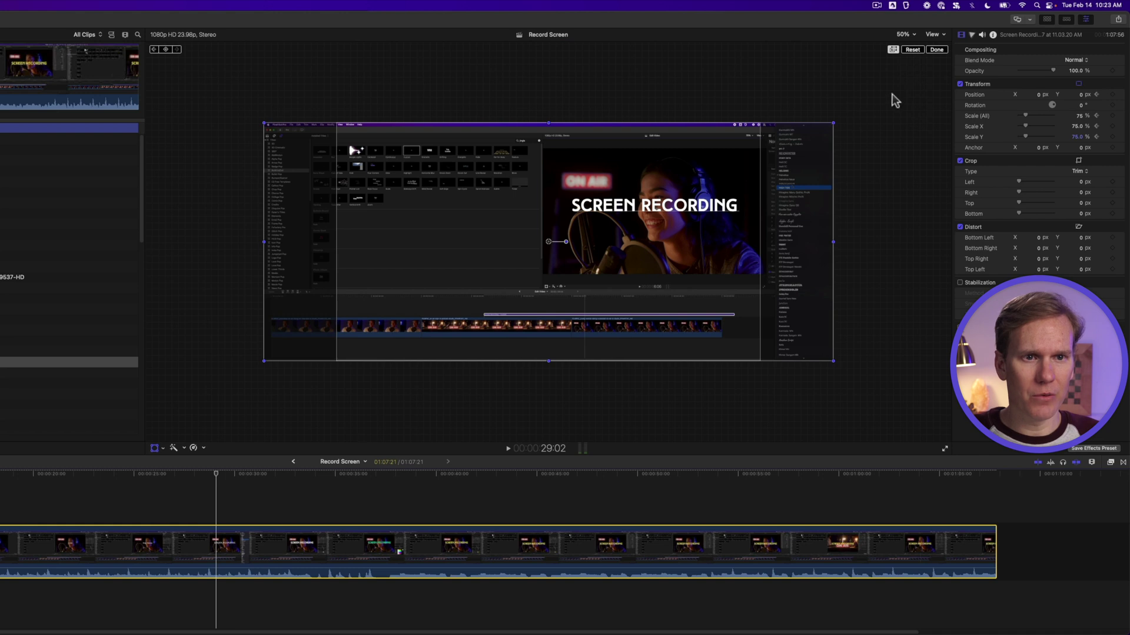
left_click_drag(832, 123, 920, 67)
left_click_drag(712, 207, 522, 241)
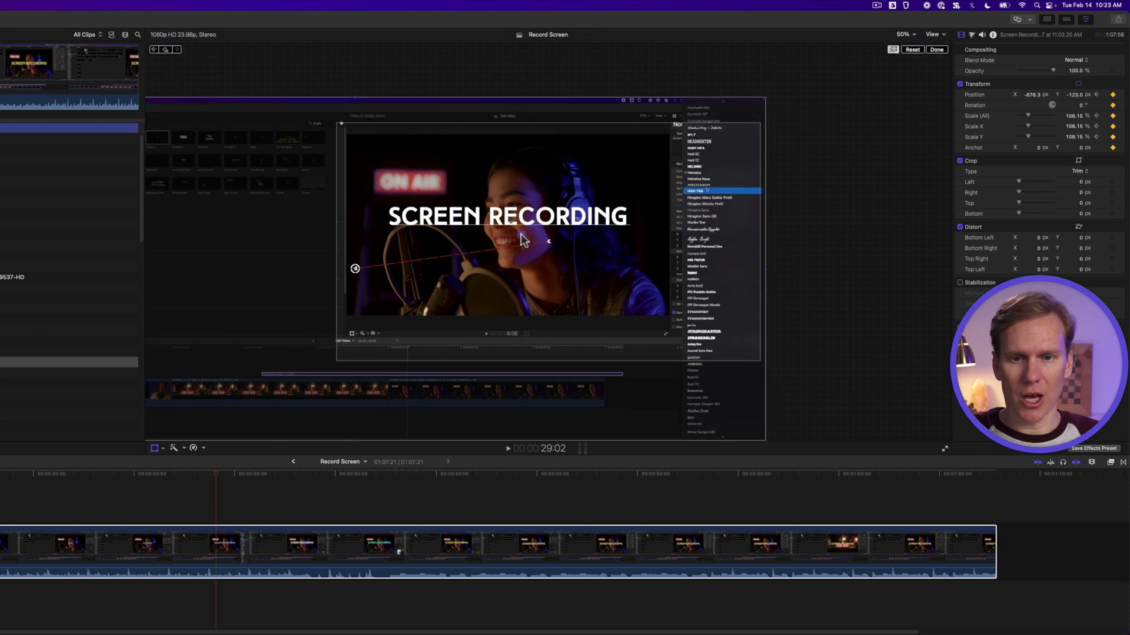
left_click(936, 50)
Step: Move the zoom keyframe to 29:14 in the video animation view and replay the zoom
left_click(172, 493)
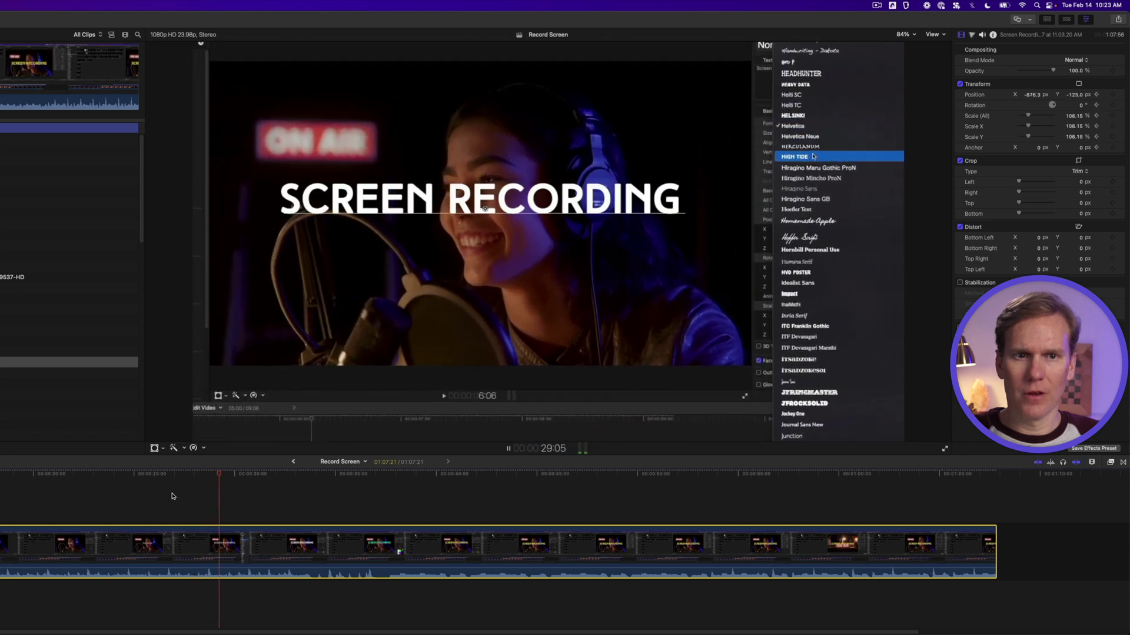
key("space")
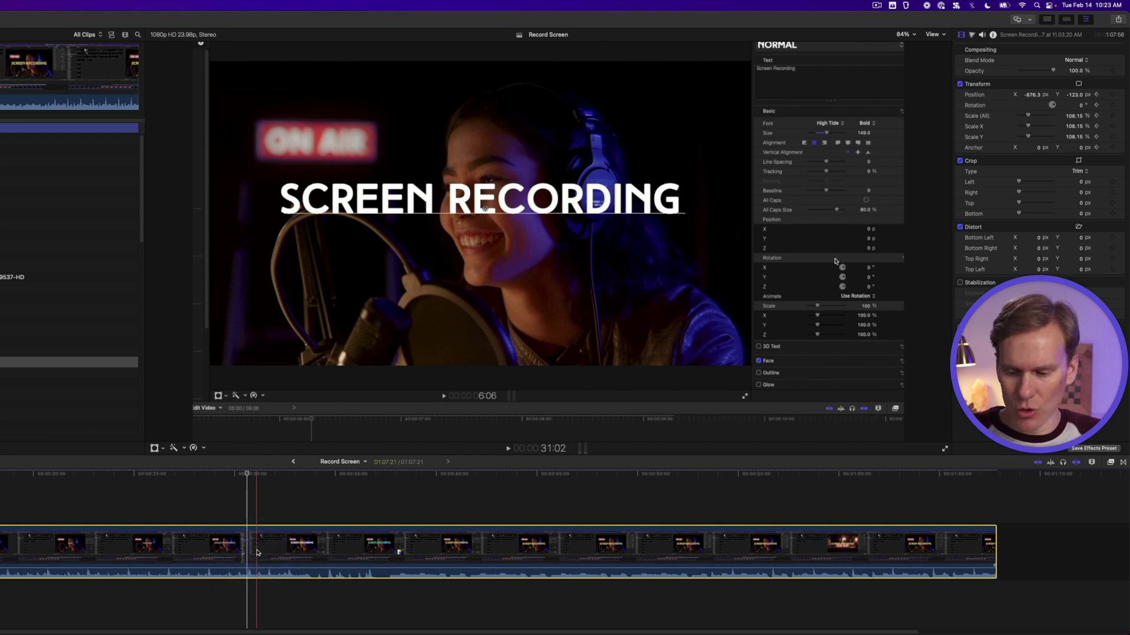
key("ctrl+v")
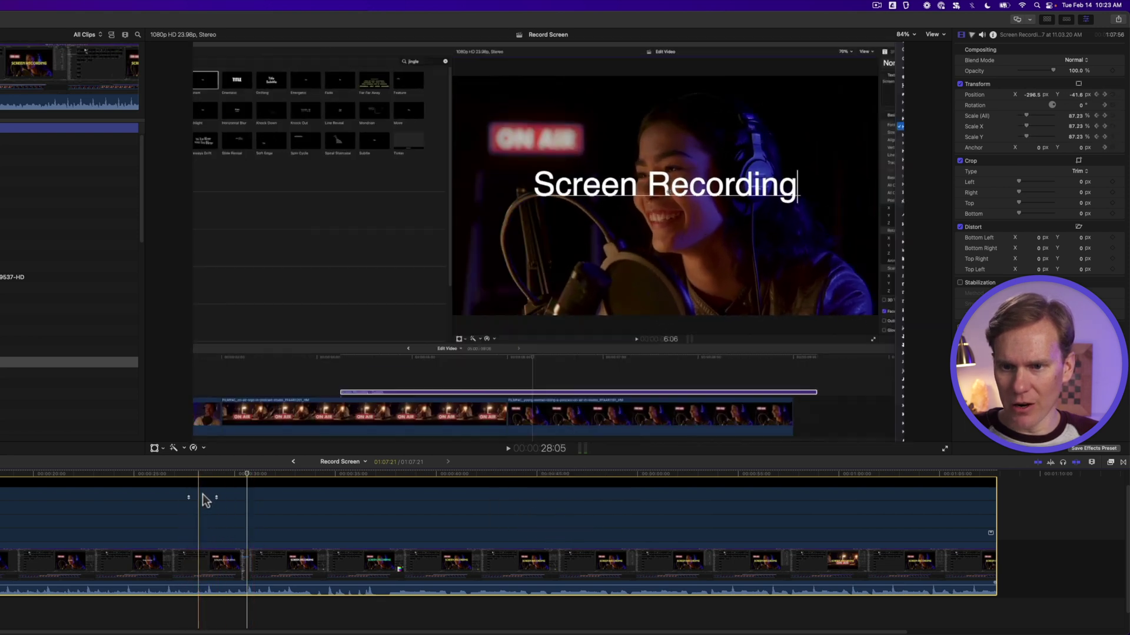
left_click_drag(216, 497, 226, 498)
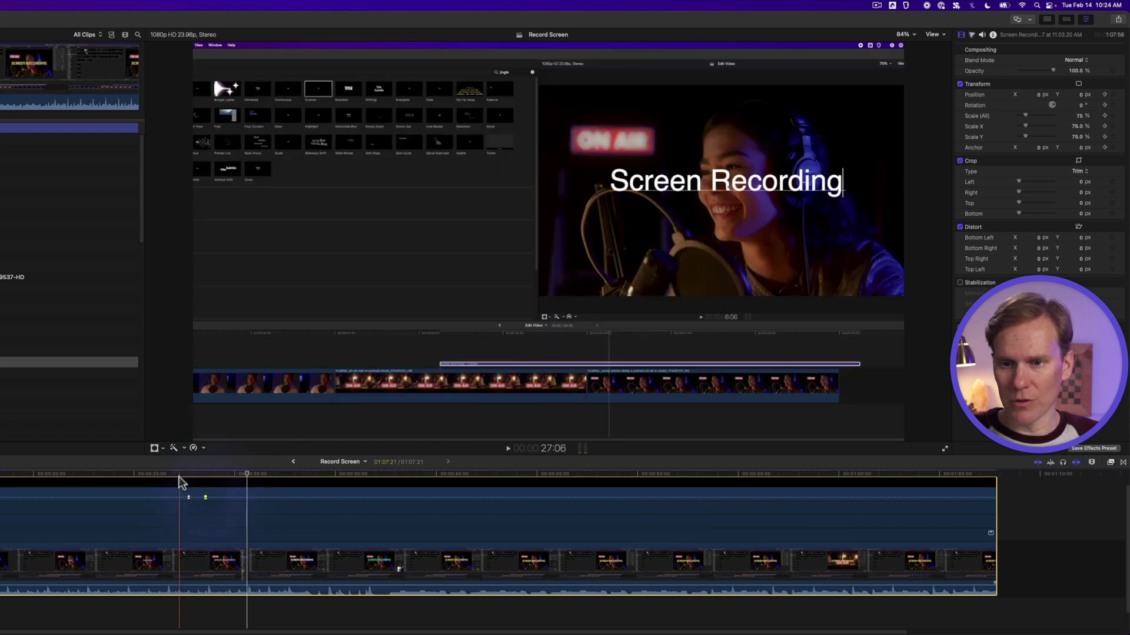
key("space")
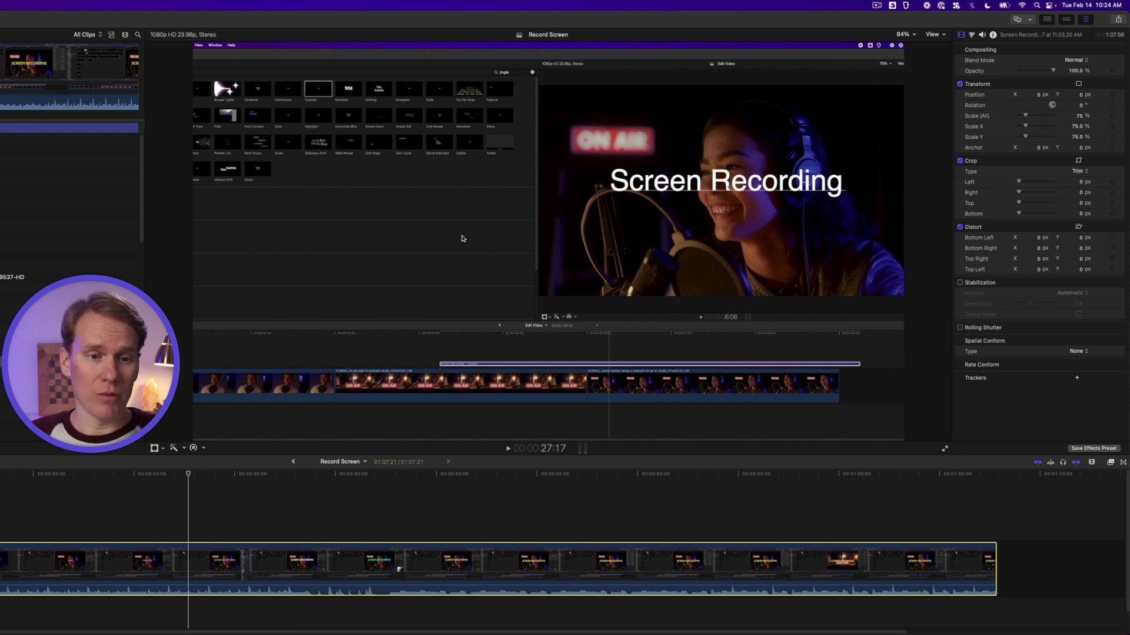
left_click(191, 474)
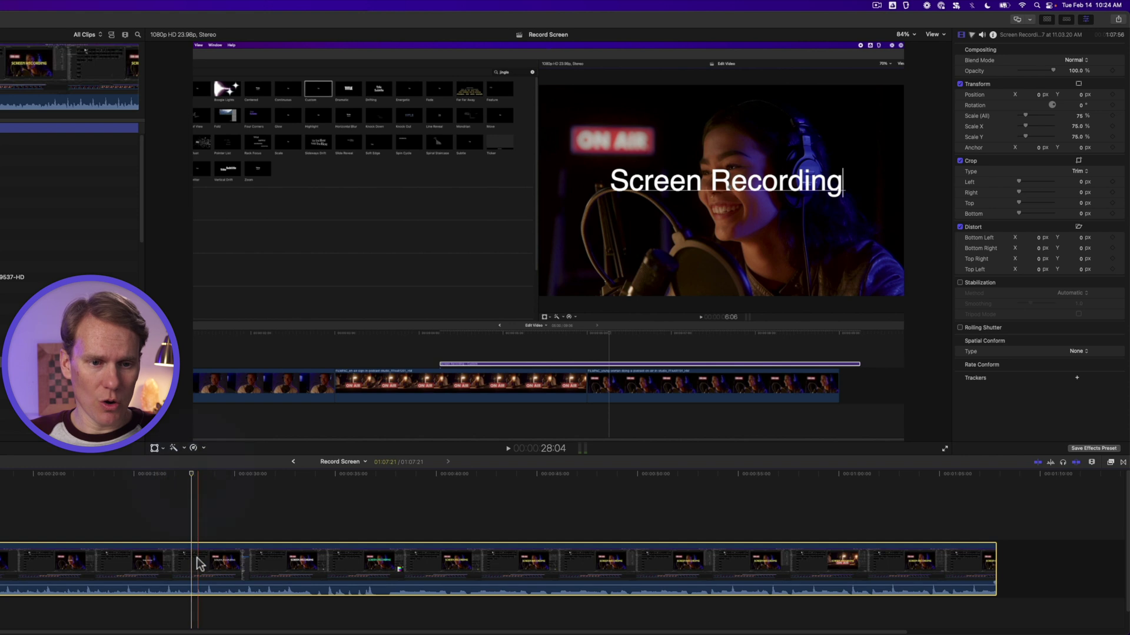
Step: Split the recording at the playhead and apply a Ken Burns crop to the later piece
key("cmd+b")
left_click(221, 565)
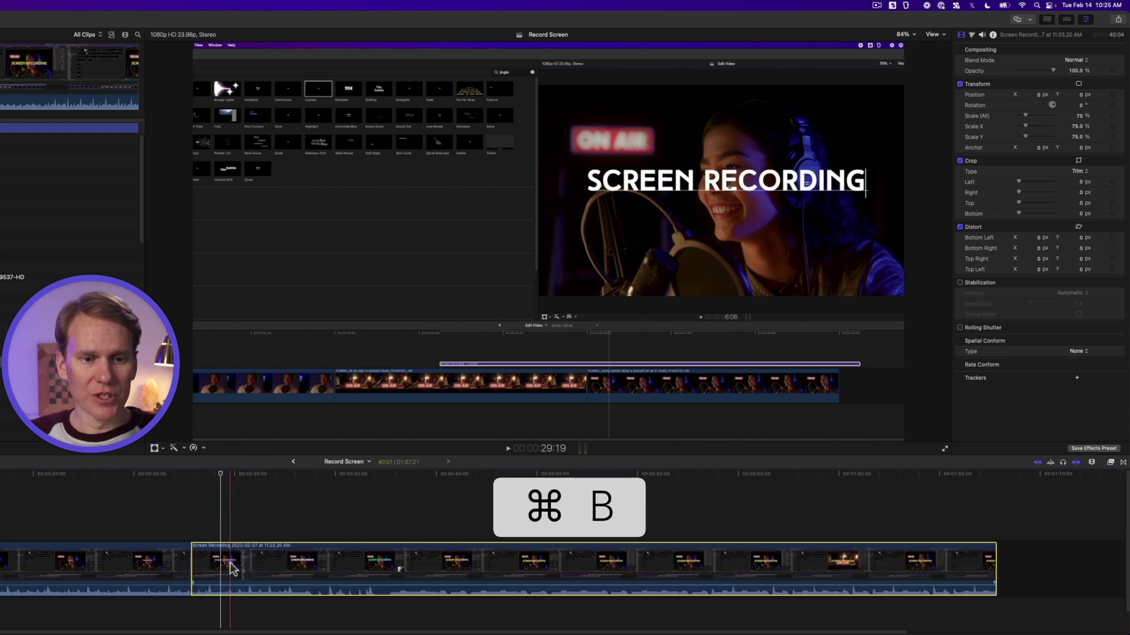
right_click(511, 239)
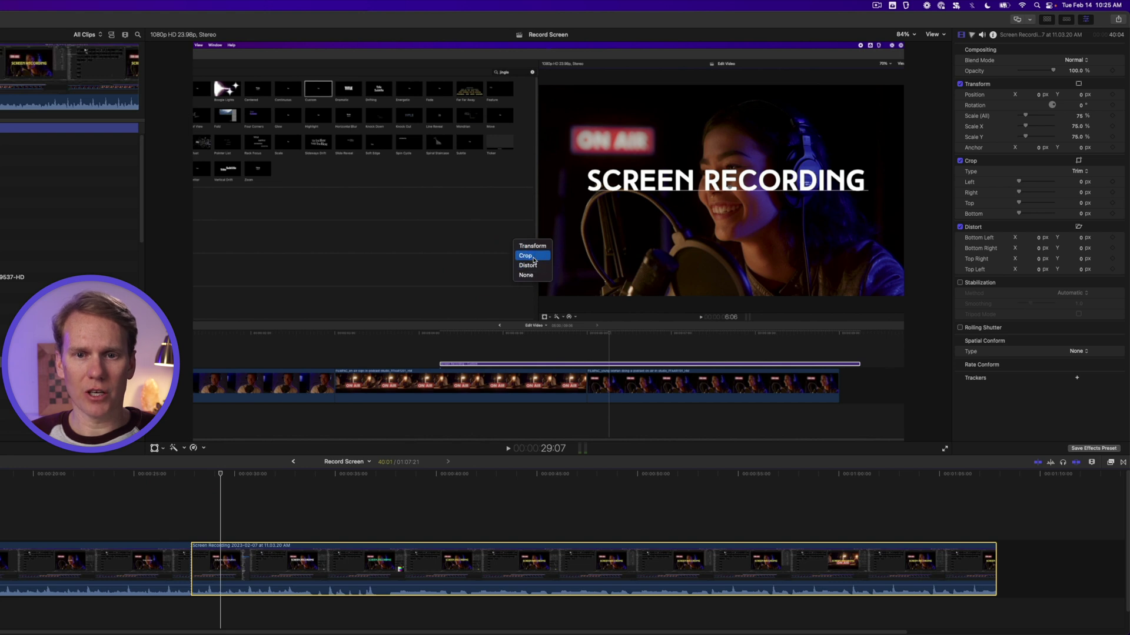
left_click(532, 257)
left_click(567, 432)
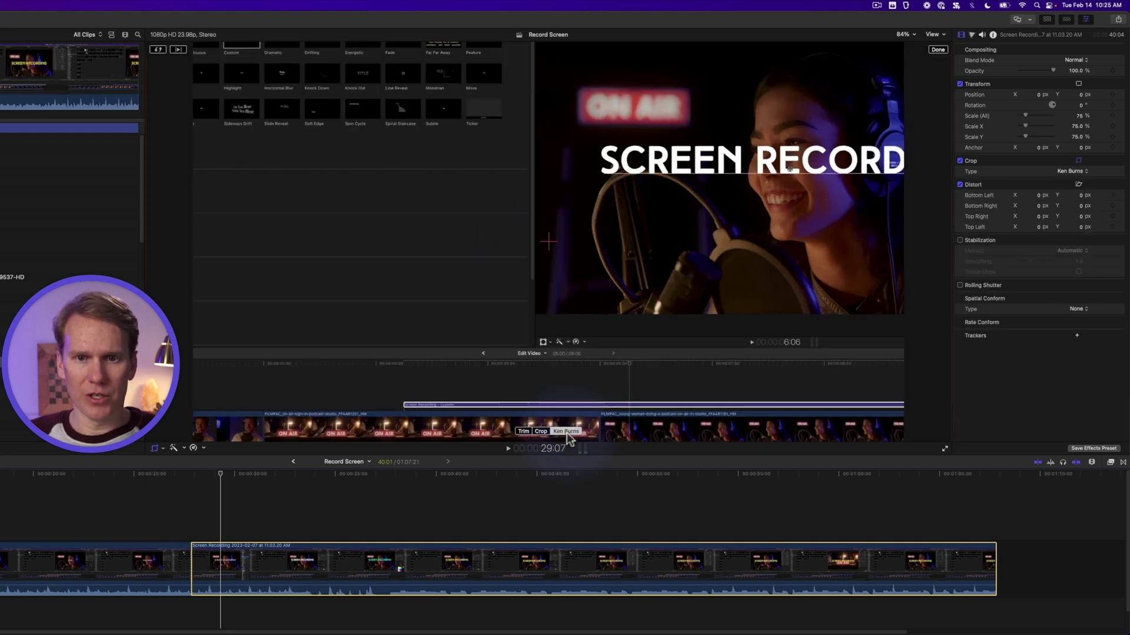
Step: Shrink the Ken Burns End frame onto the title, nudge the Start frame, and preview
left_click(912, 34)
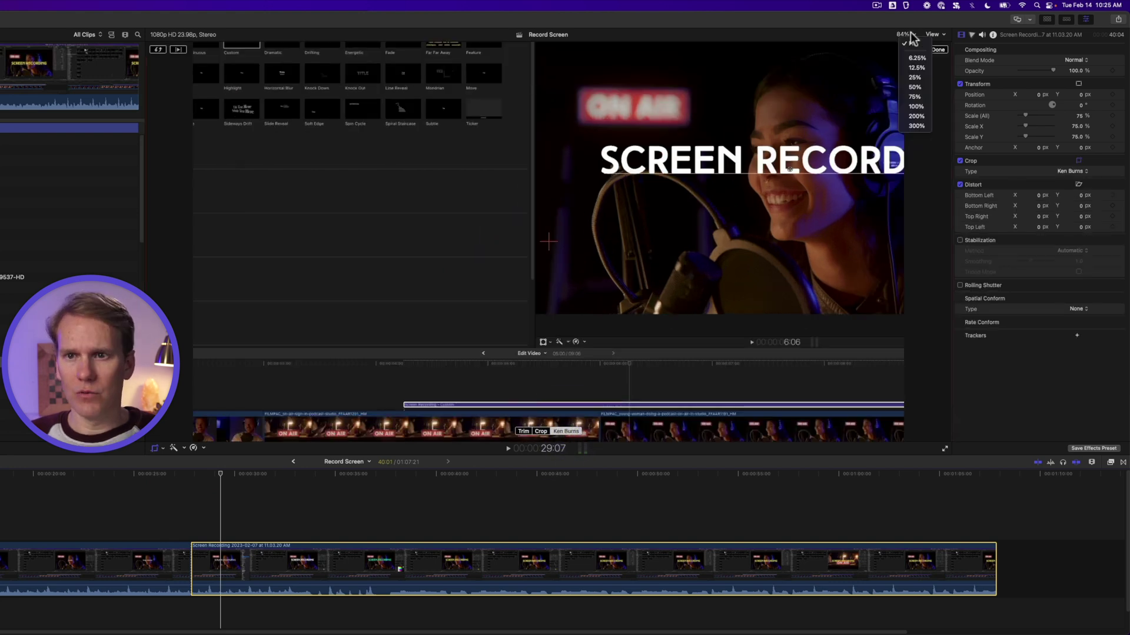
left_click(915, 91)
left_click(375, 210)
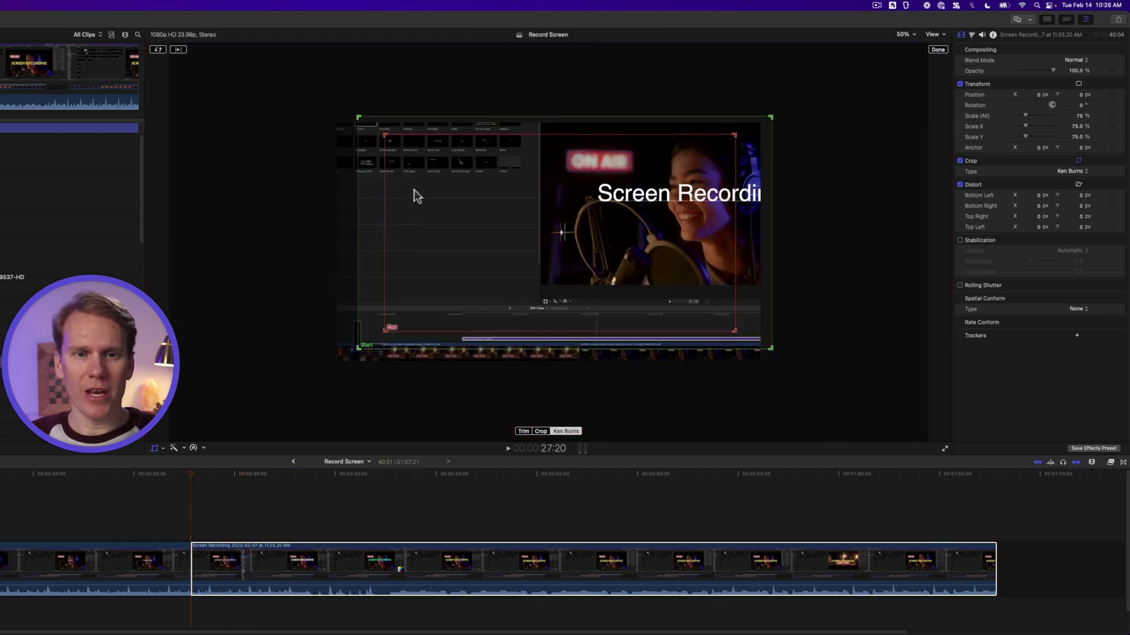
left_click_drag(387, 330, 474, 284)
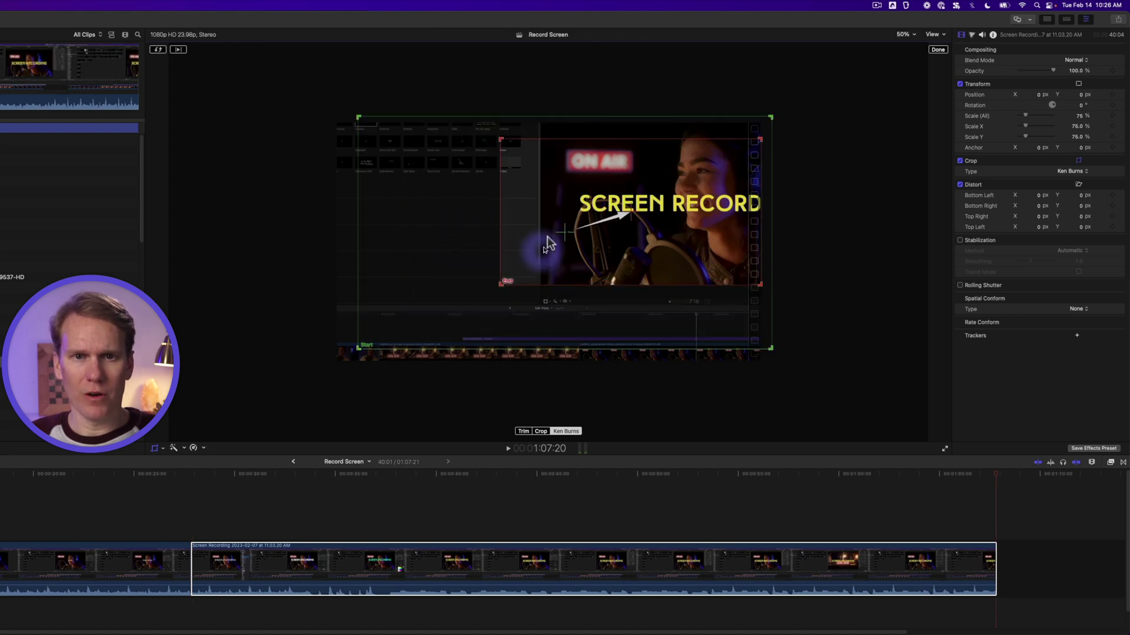
left_click(420, 199)
left_click(409, 204)
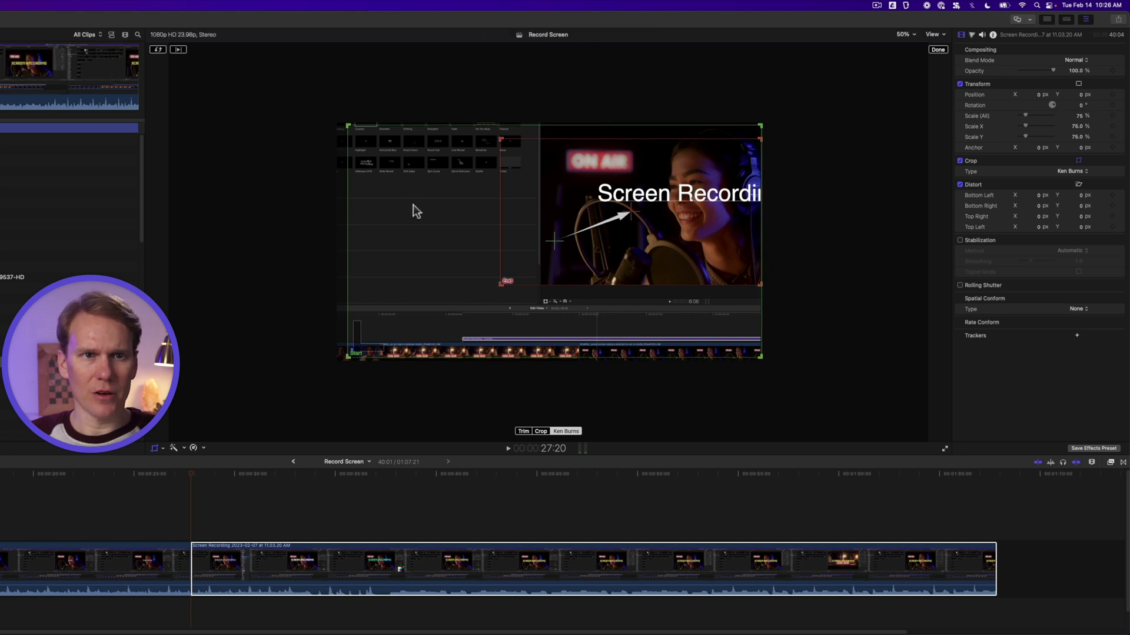
left_click(179, 49)
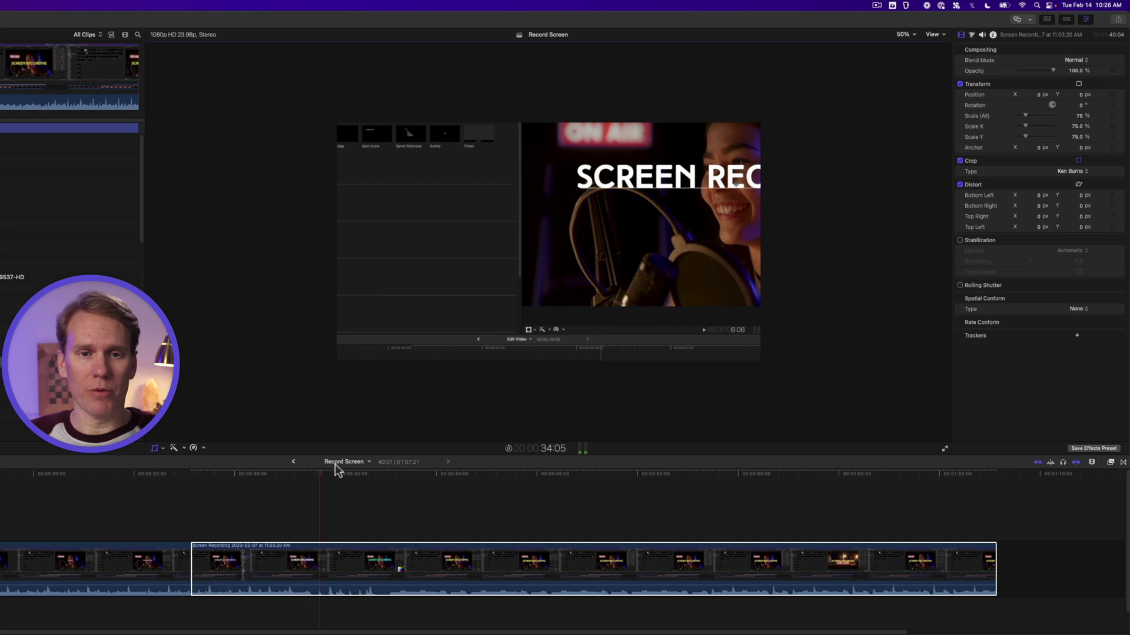
key("space")
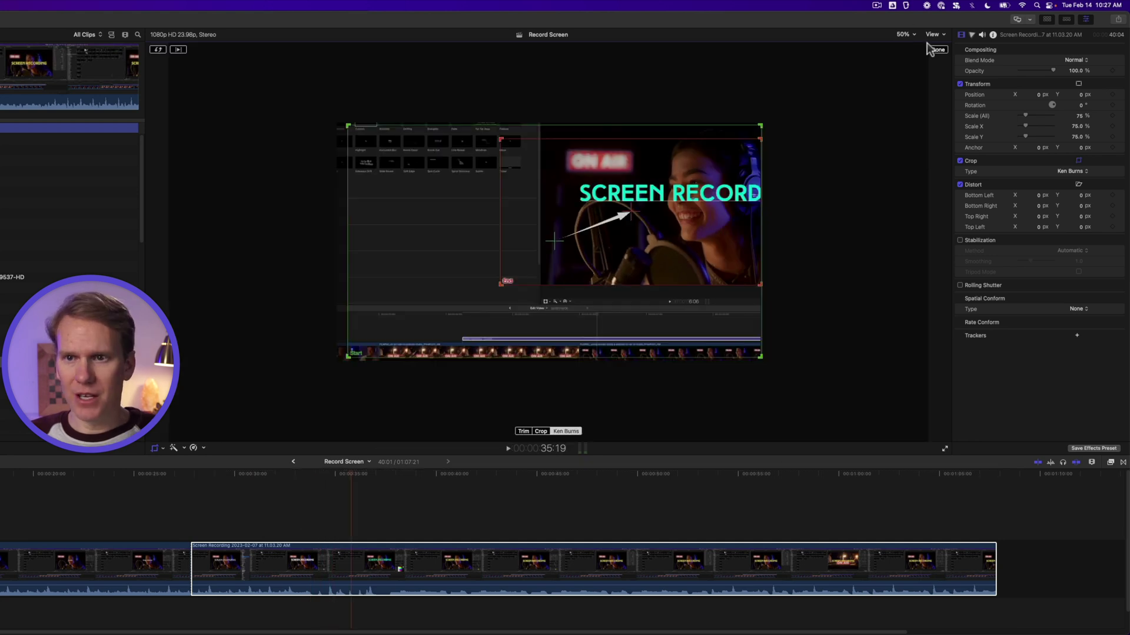
Step: Split the Ken Burns clip again around 29:01 and select the longer piece
left_click(935, 49)
left_click_drag(327, 474, 246, 483)
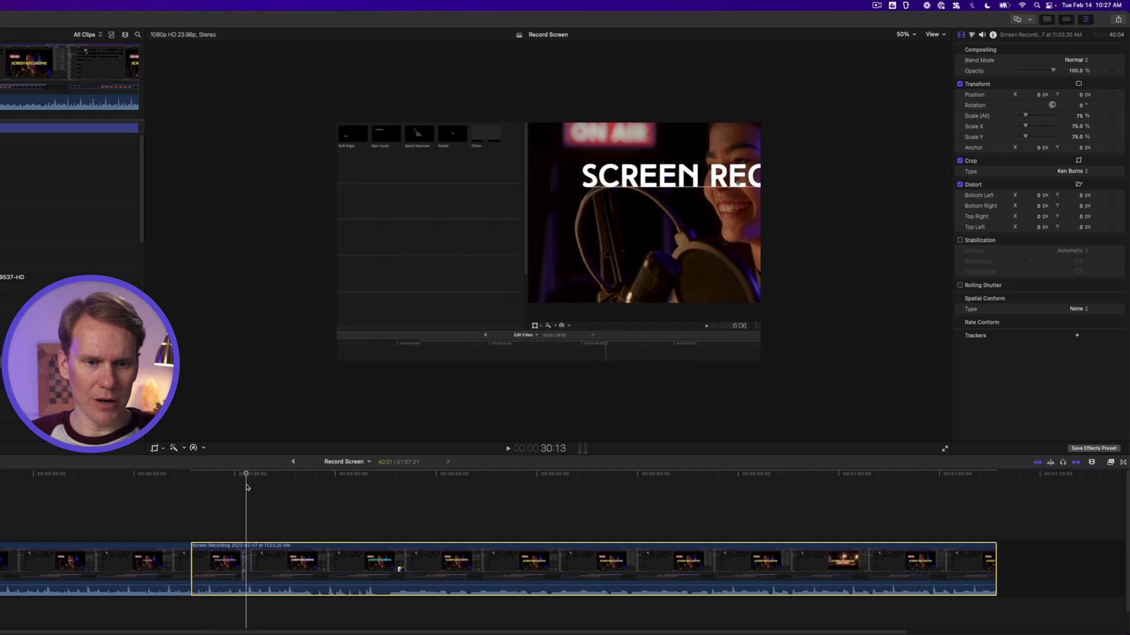
key("cmd+b")
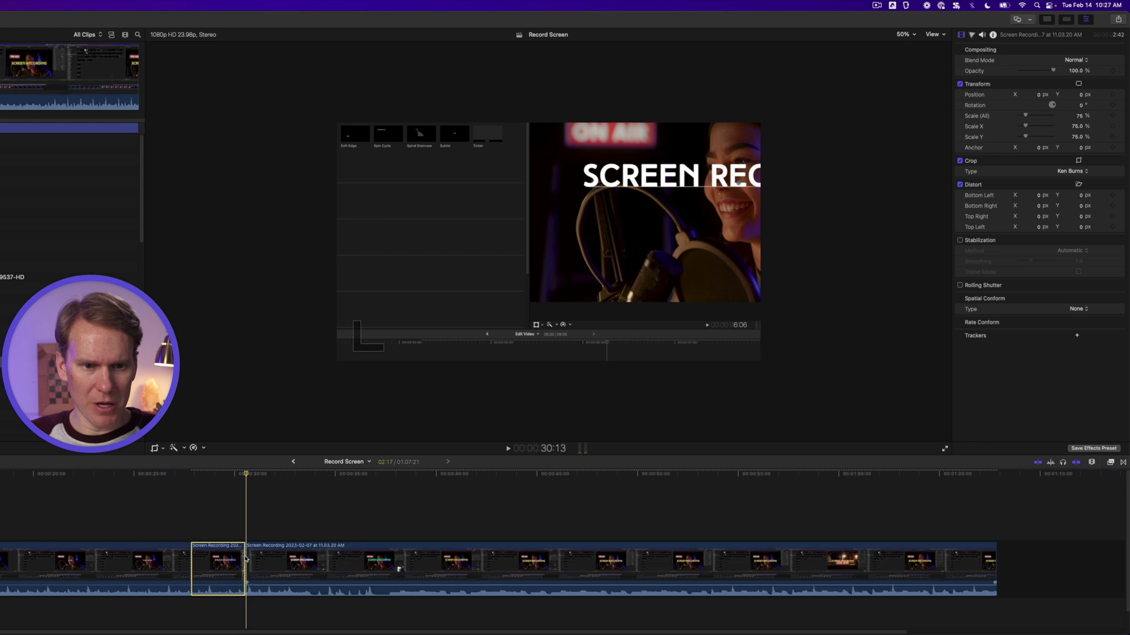
key("/")
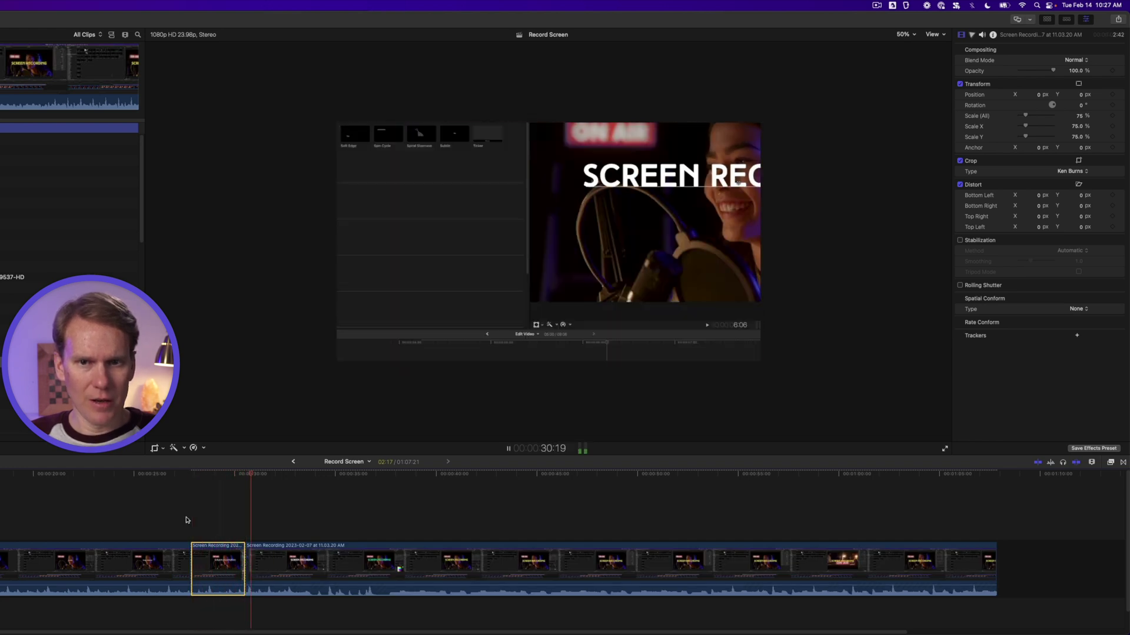
key("space")
left_click(293, 564)
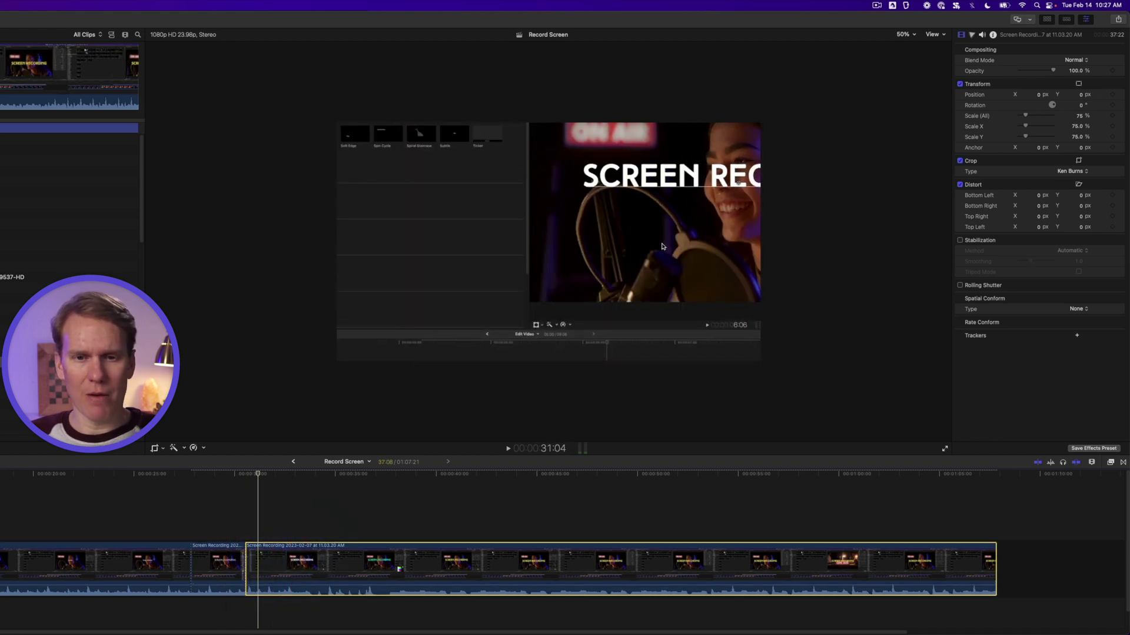
Step: Tighten the Ken Burns Start frame toward the title and play back the push-in
right_click(566, 250)
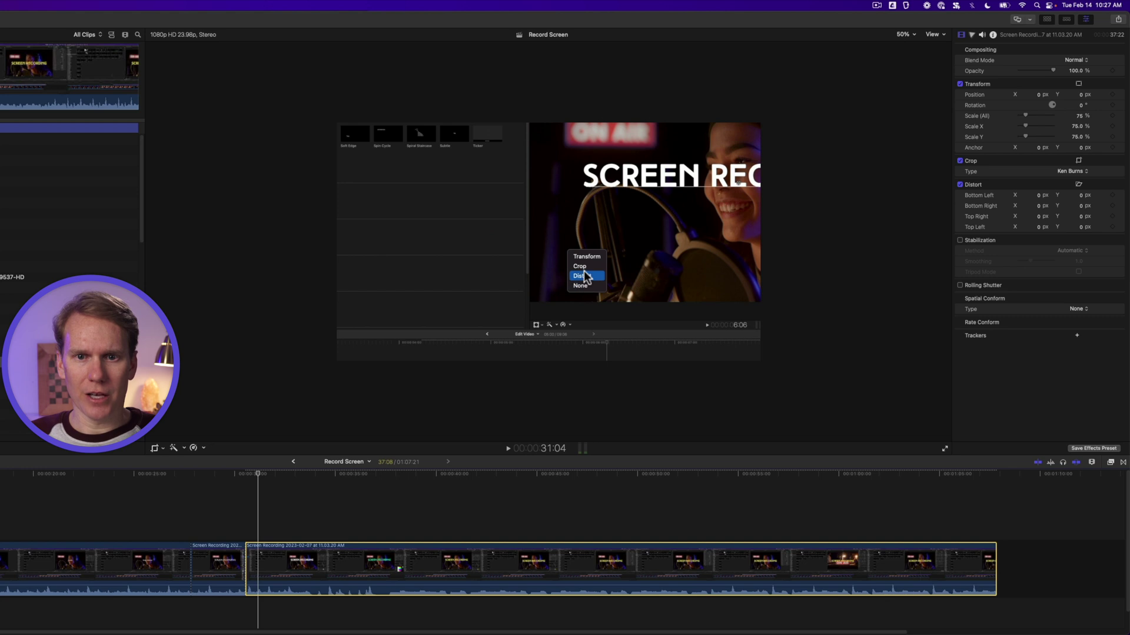
left_click(581, 266)
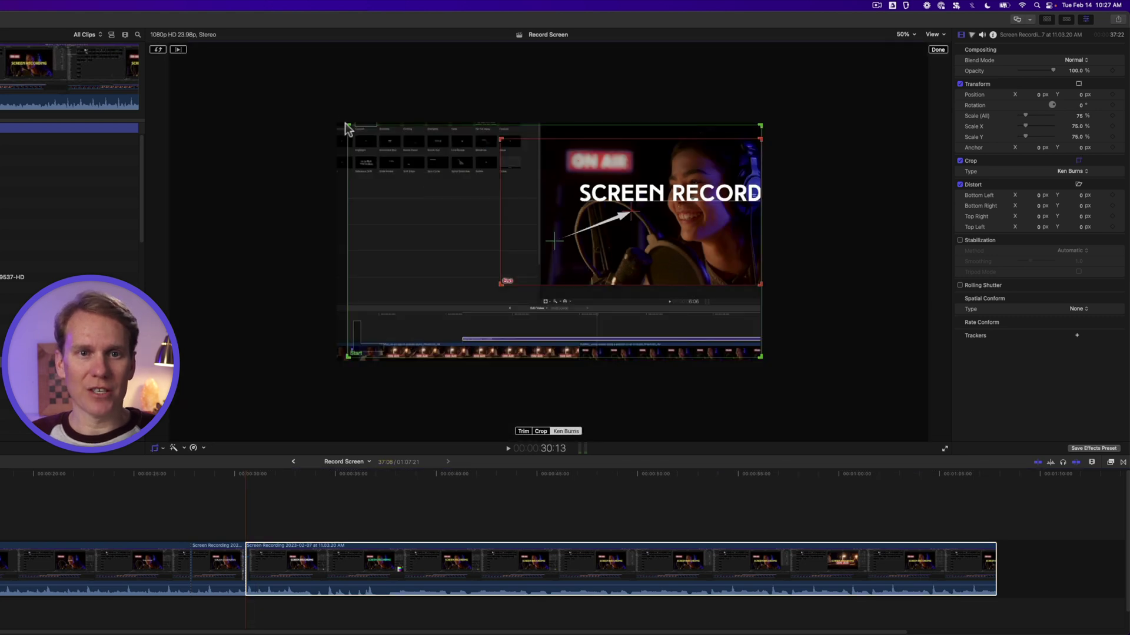
left_click_drag(347, 129, 500, 145)
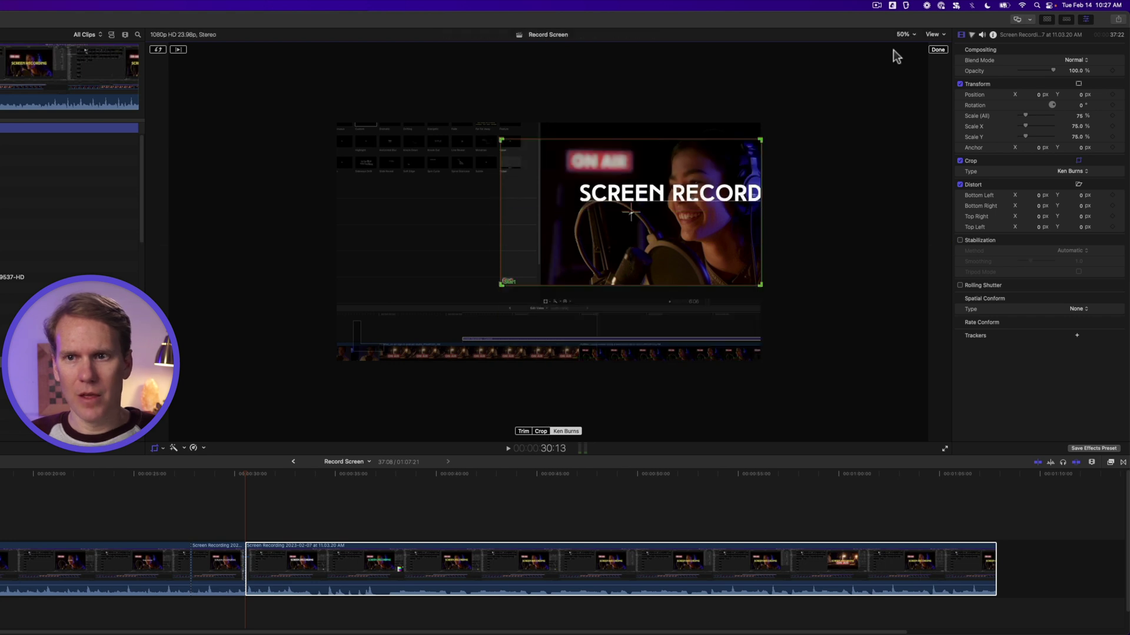
left_click(936, 49)
left_click(189, 474)
key("space")
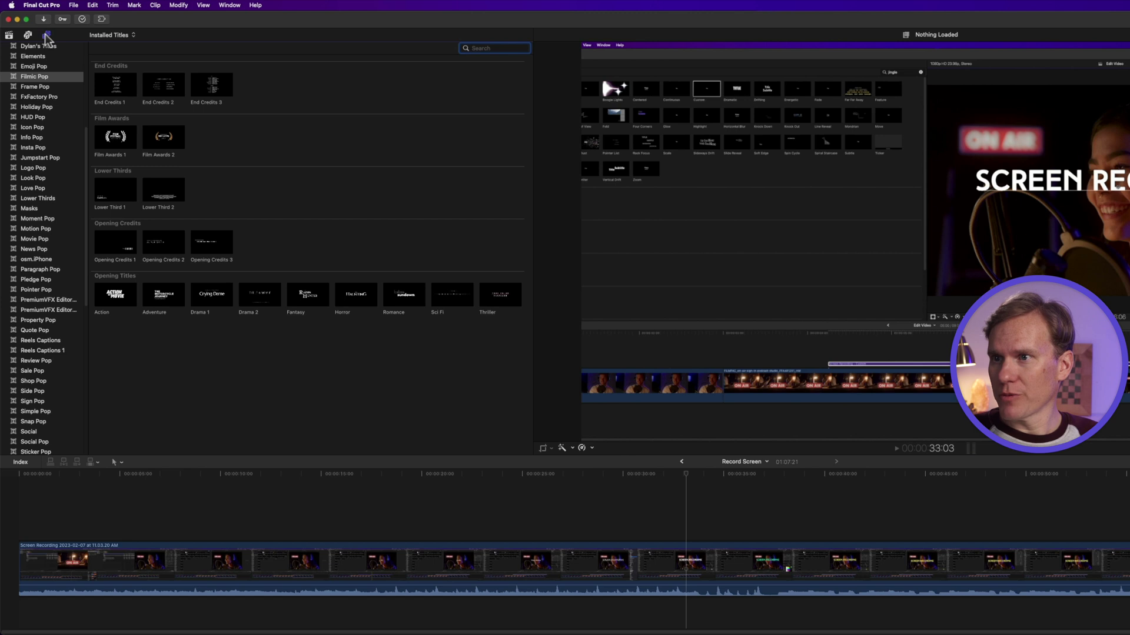
Step: Add the Shapes generator from Elements above the screen recording
left_click(46, 36)
left_click(47, 38)
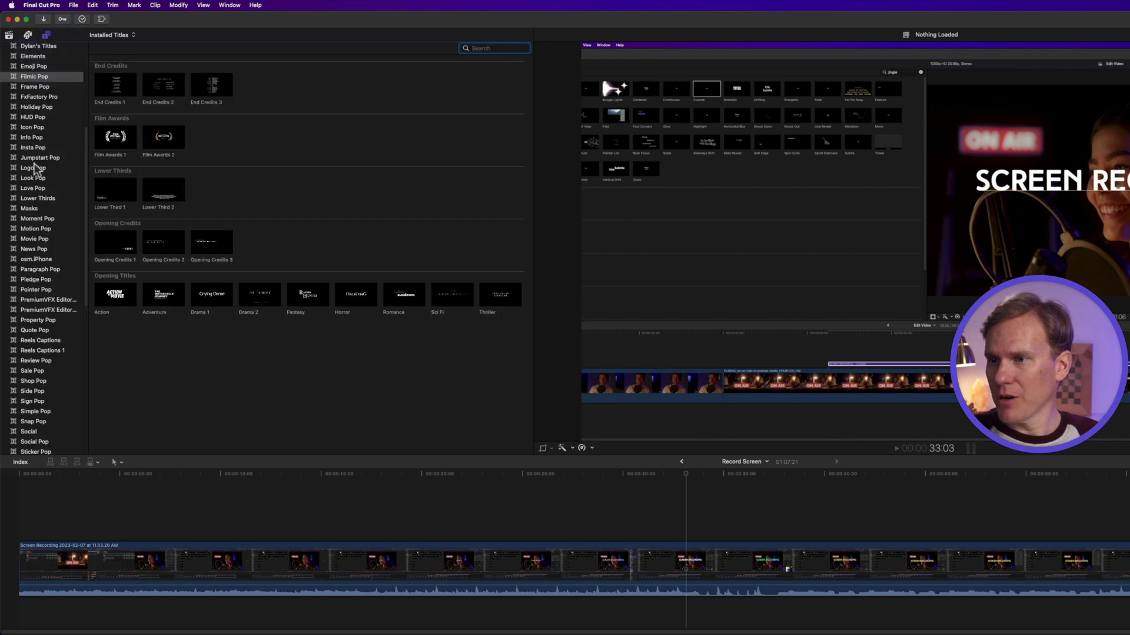
left_click(36, 338)
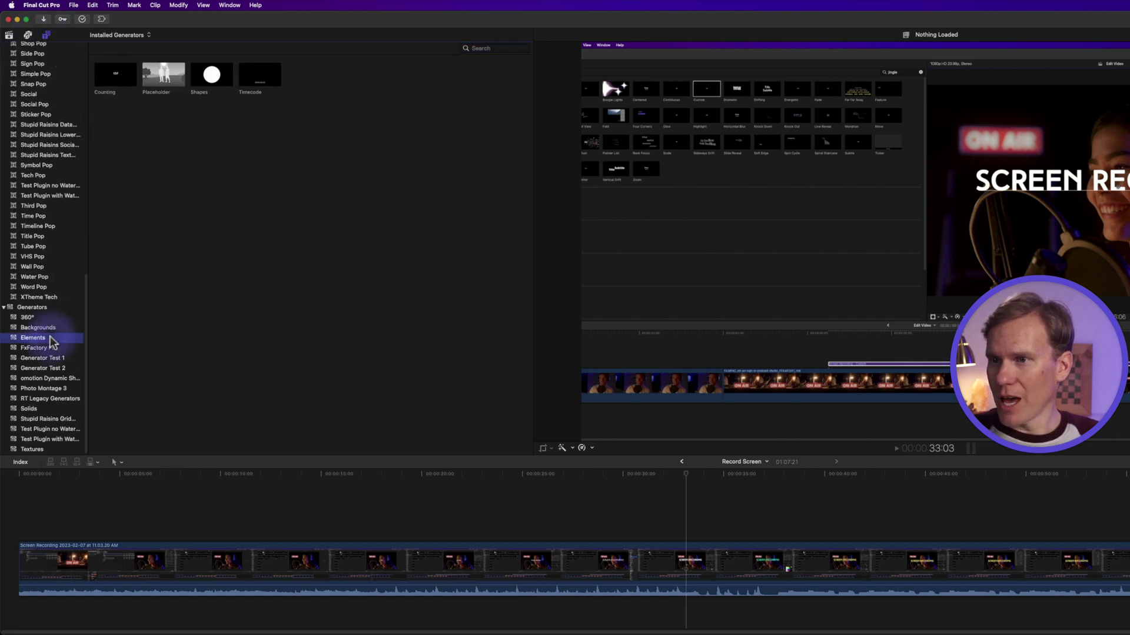
left_click_drag(203, 82, 581, 500)
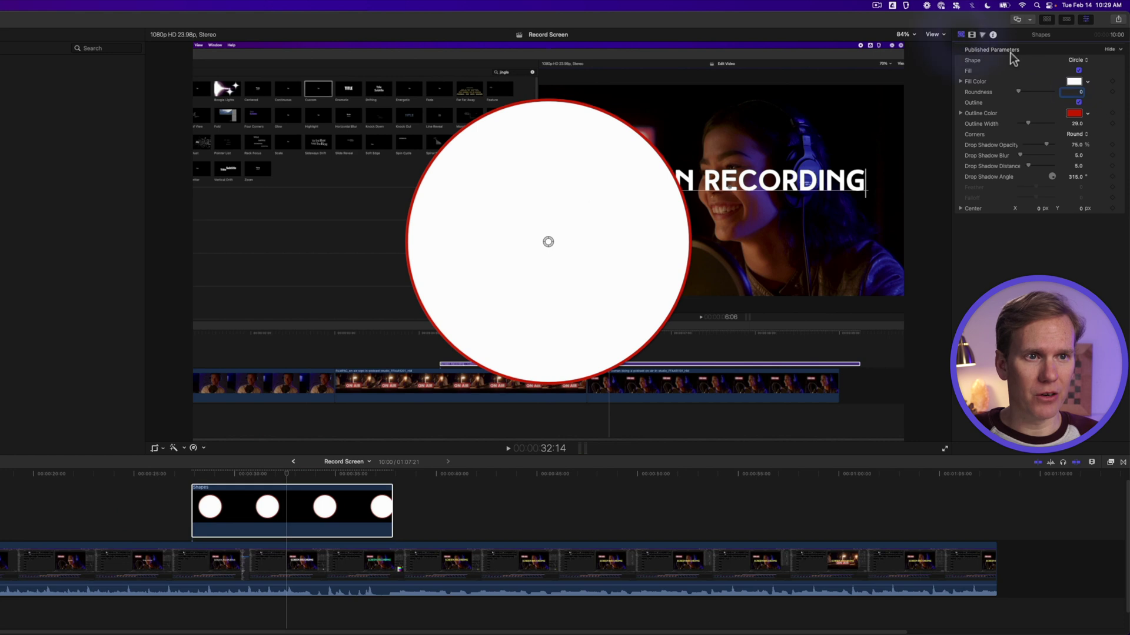
Step: Make the shape an arrow with purple fill and outline, width about 37, near frame centre
left_click(1073, 60)
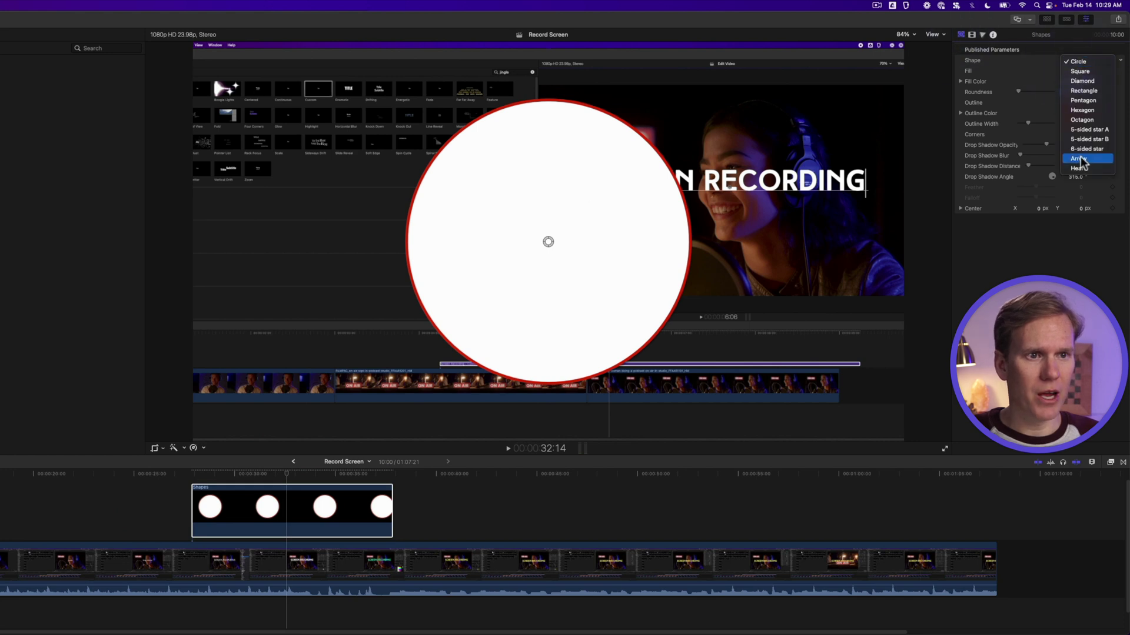
left_click(1078, 158)
left_click(1075, 81)
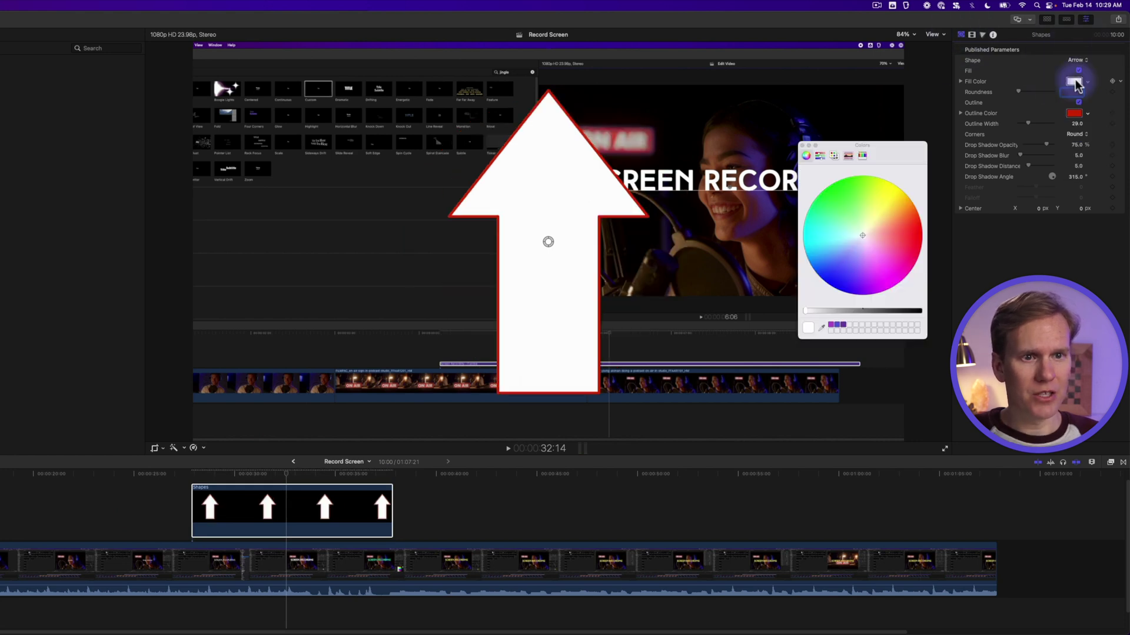
left_click(875, 290)
left_click(846, 327)
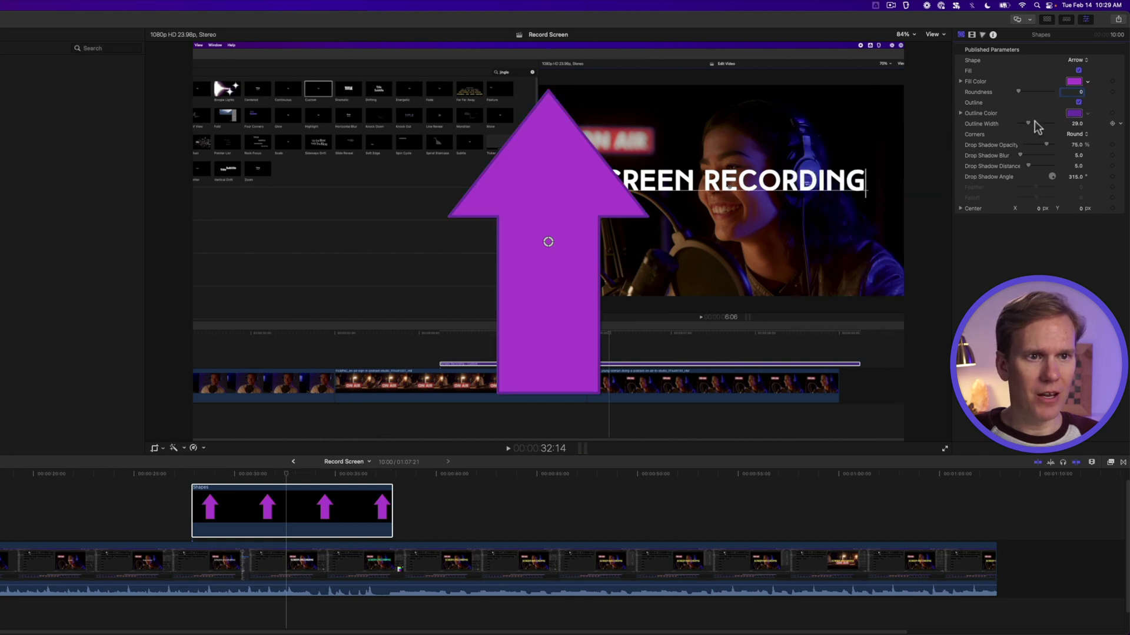
left_click_drag(1034, 122, 970, 143)
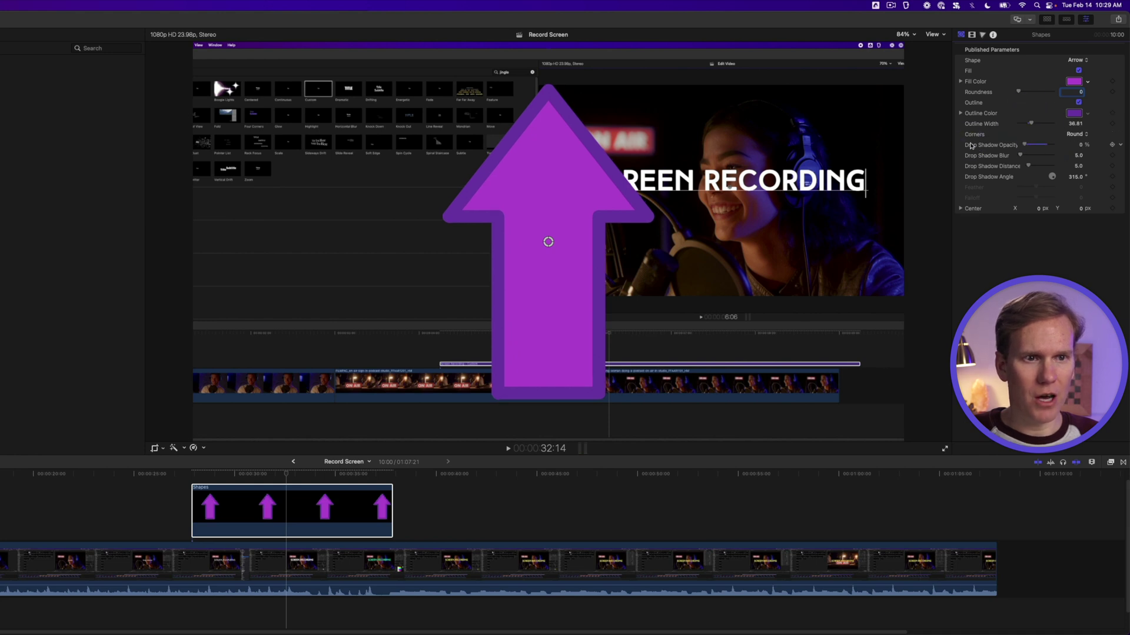
left_click_drag(548, 243, 569, 269)
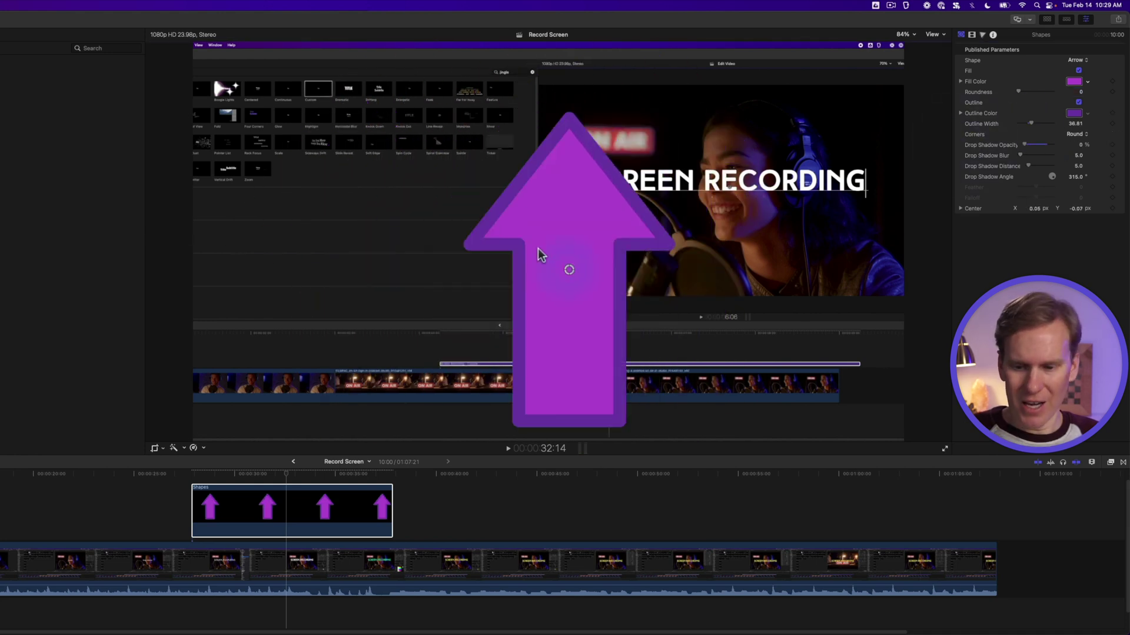
right_click(559, 209)
Step: Shrink the arrow and rotate it about -49° to point down-right at the timeline
left_click(569, 210)
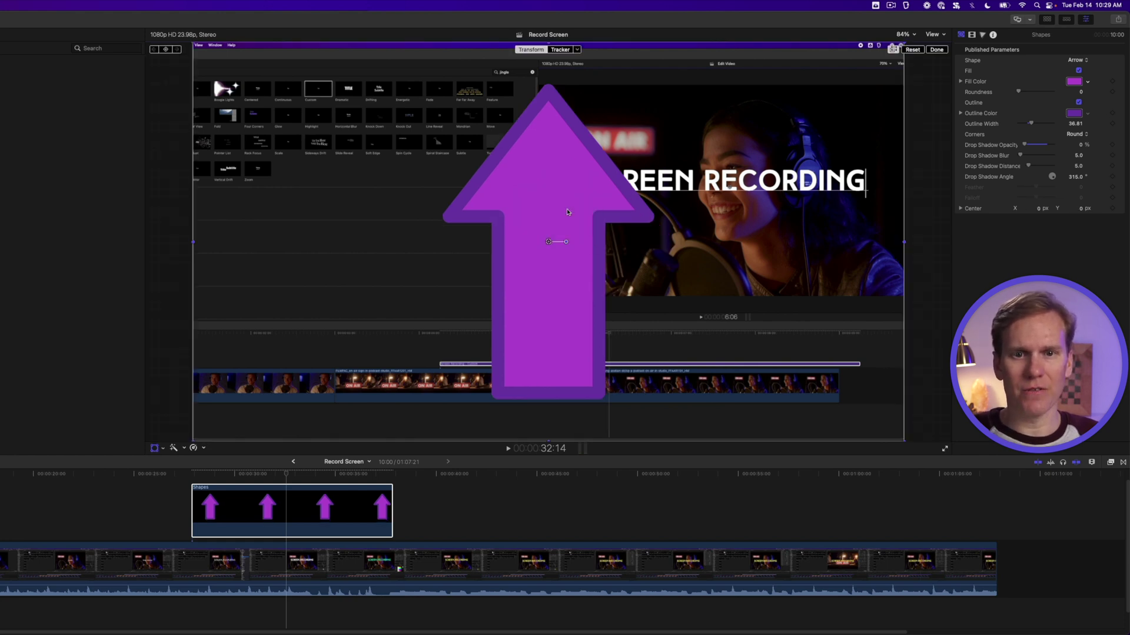
left_click(908, 34)
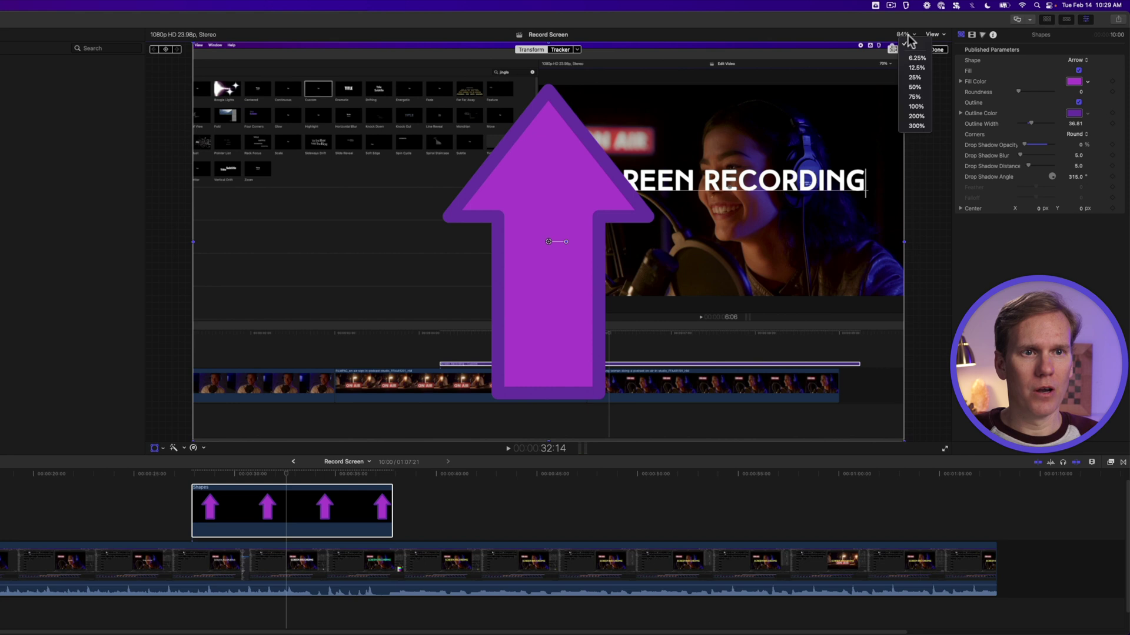
left_click(900, 65)
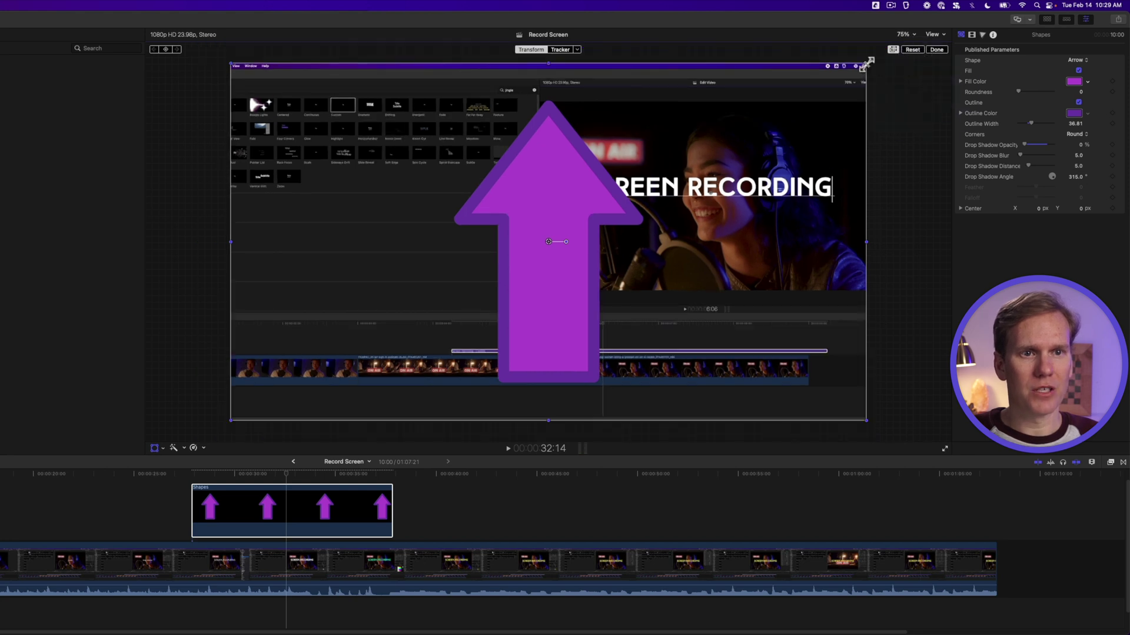
left_click_drag(867, 62, 683, 167)
left_click_drag(567, 244, 407, 299)
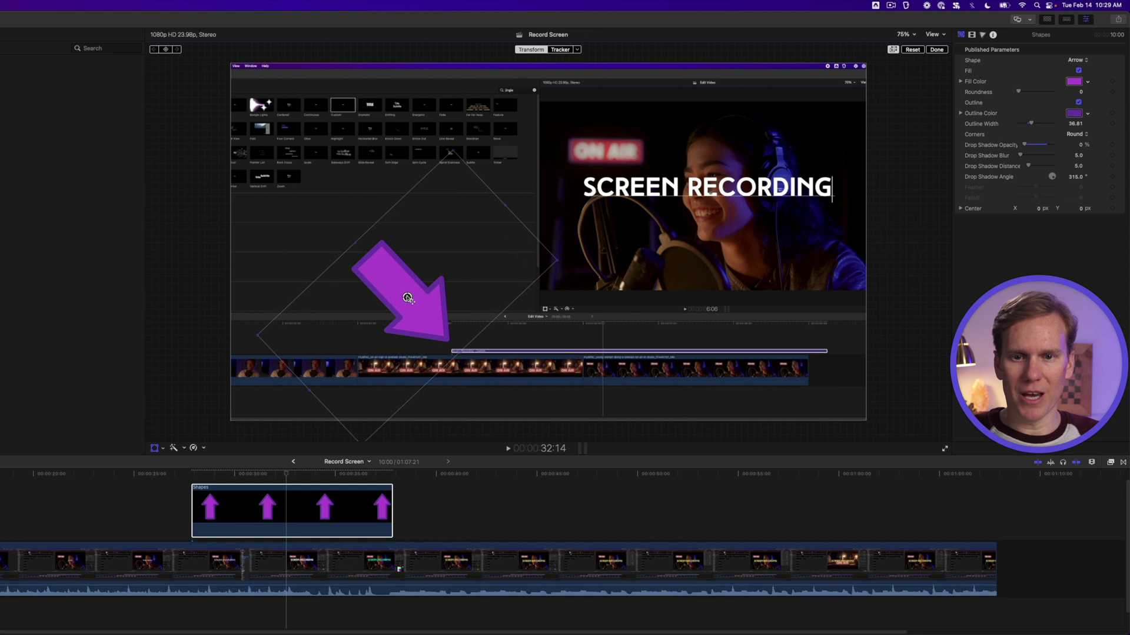
left_click(936, 50)
left_click(194, 474)
Step: Play back the arrow clip to review the new placement
key("space")
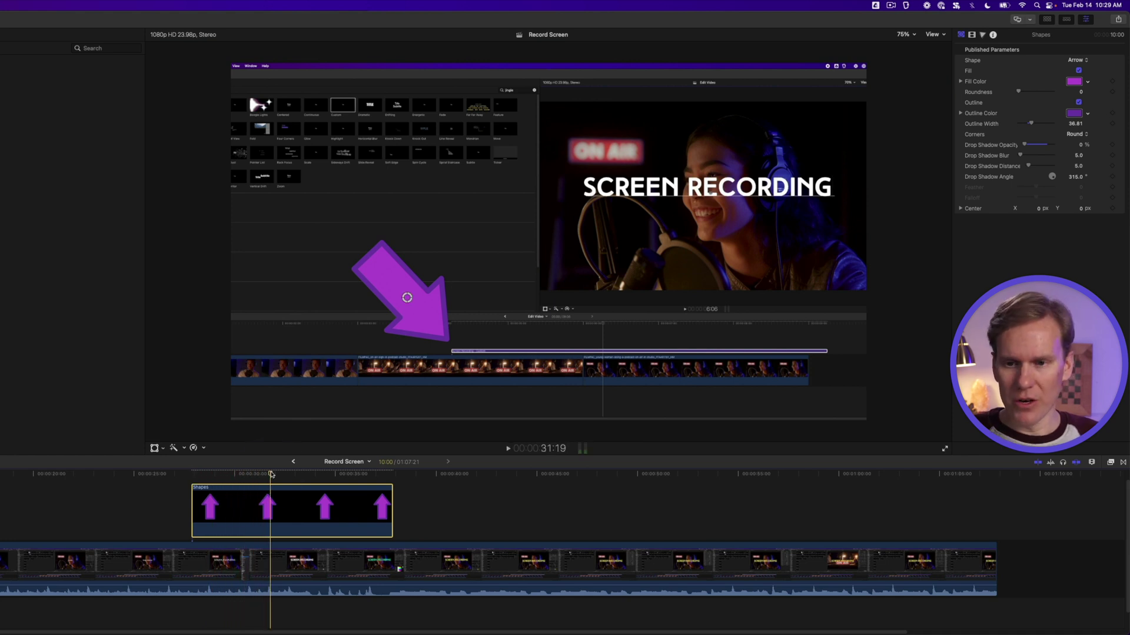
key("space")
left_click(193, 473)
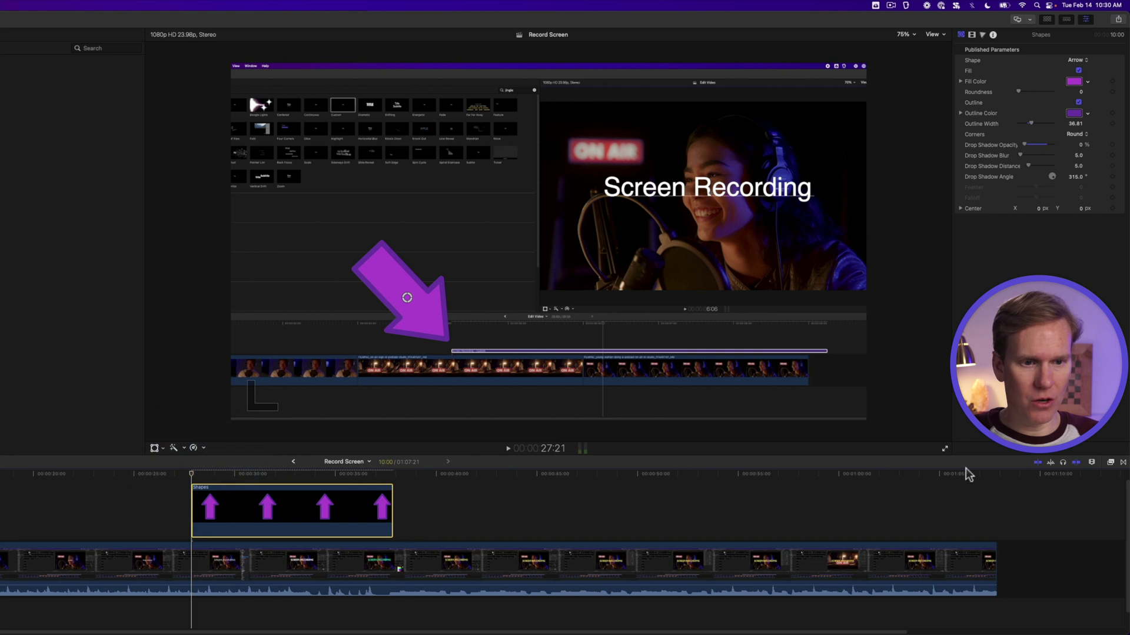
Step: Add the Movements Scale transition to the arrow clip and shorten the closing one
left_click(1123, 463)
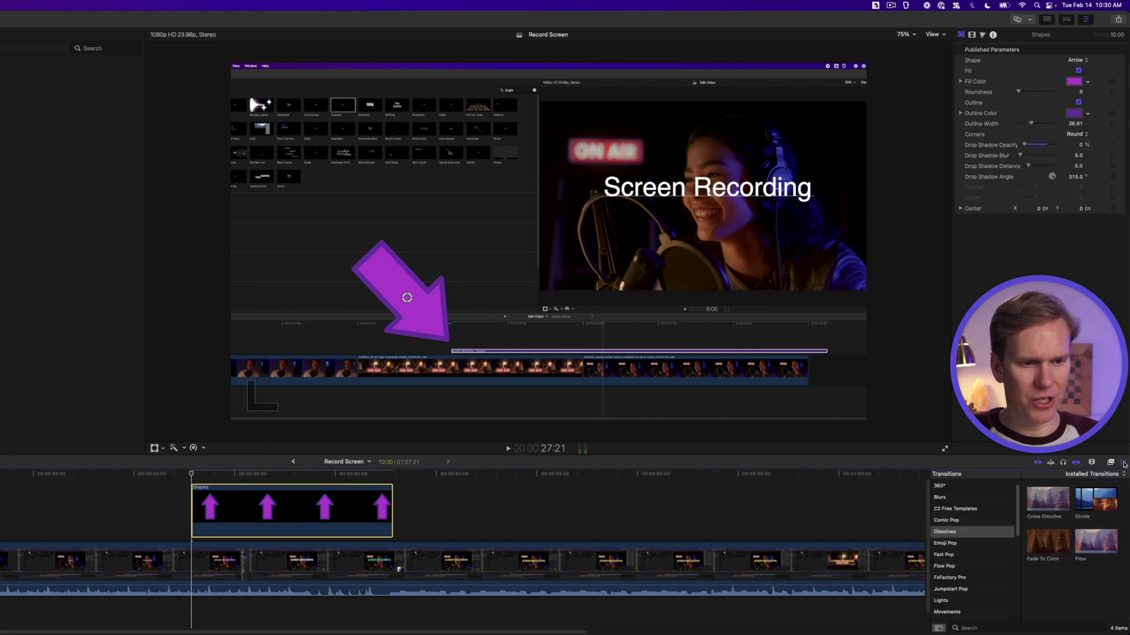
scroll(991, 529, "down", 4)
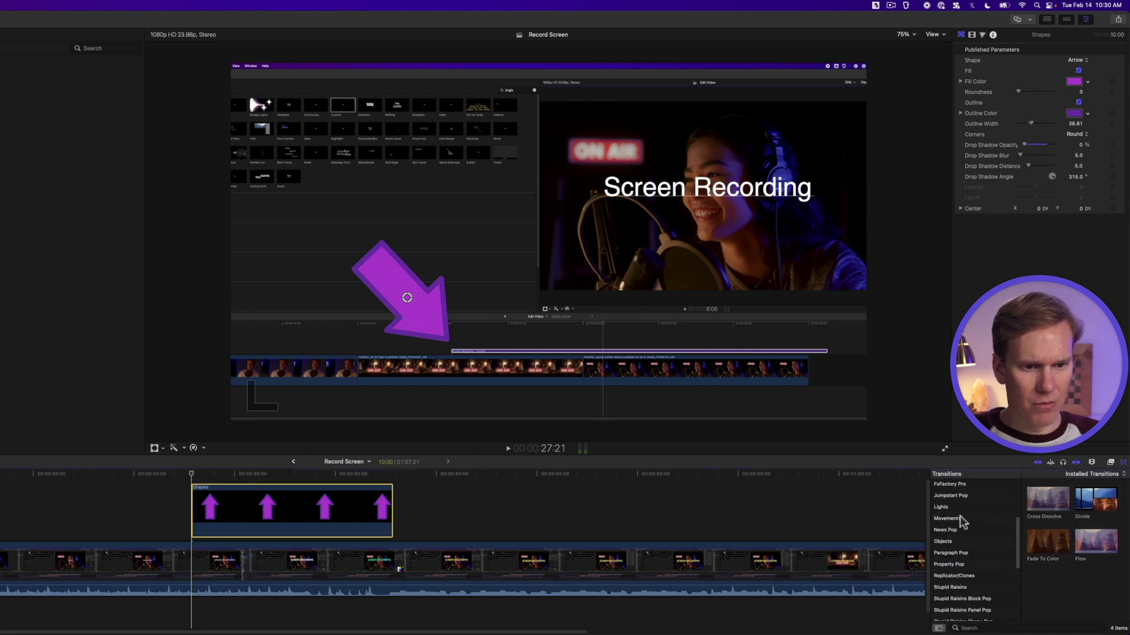
left_click(962, 519)
scroll(1100, 547, "down", 3)
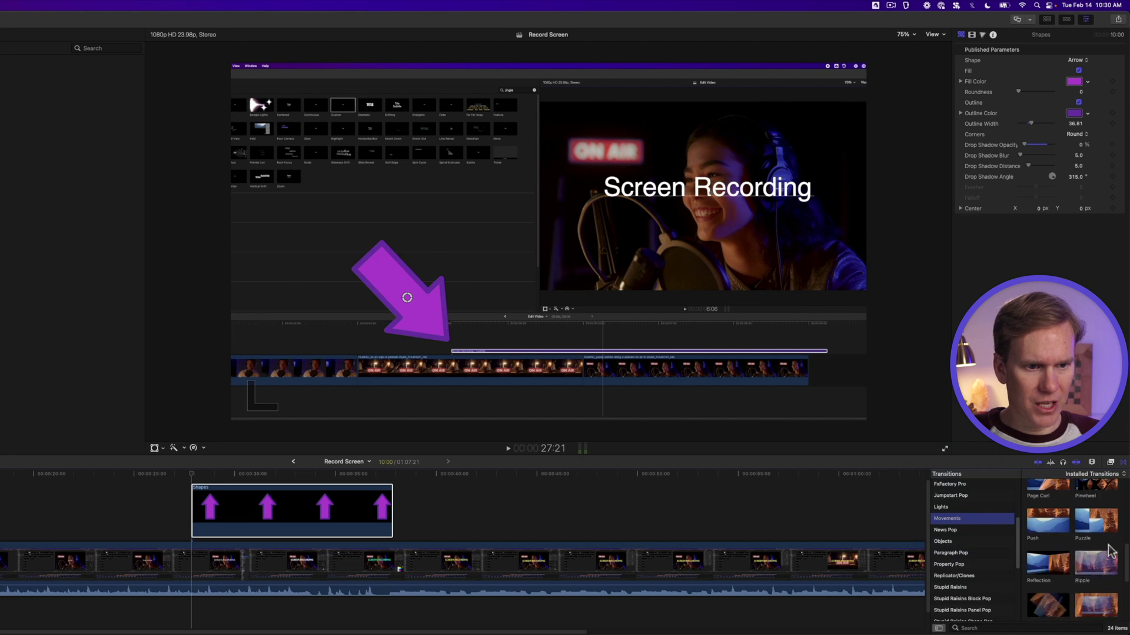
scroll(1106, 548, "down", 3)
left_click_drag(1095, 519, 208, 495)
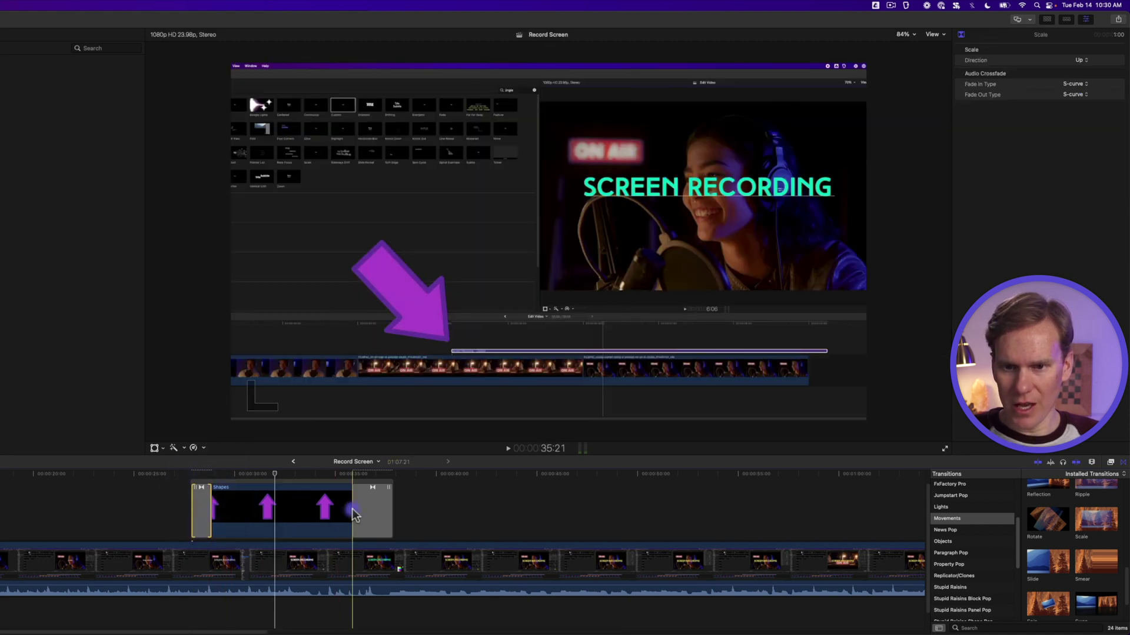
left_click_drag(351, 508, 374, 509)
Step: Set the closing Scale transition's Direction to Out and preview it
key("space")
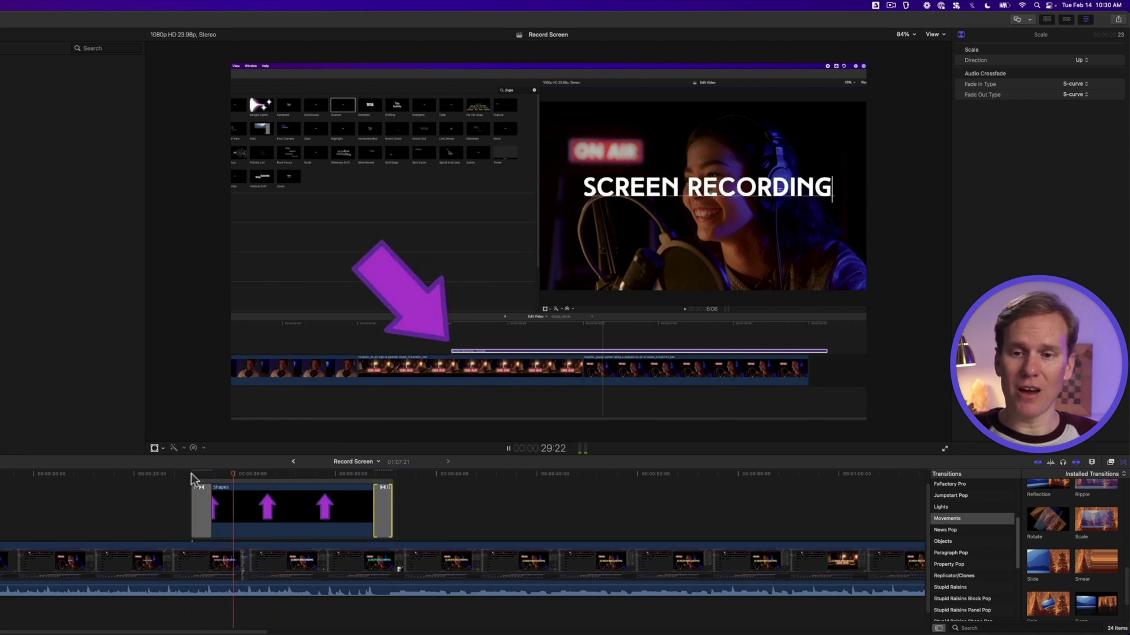
left_click(361, 472)
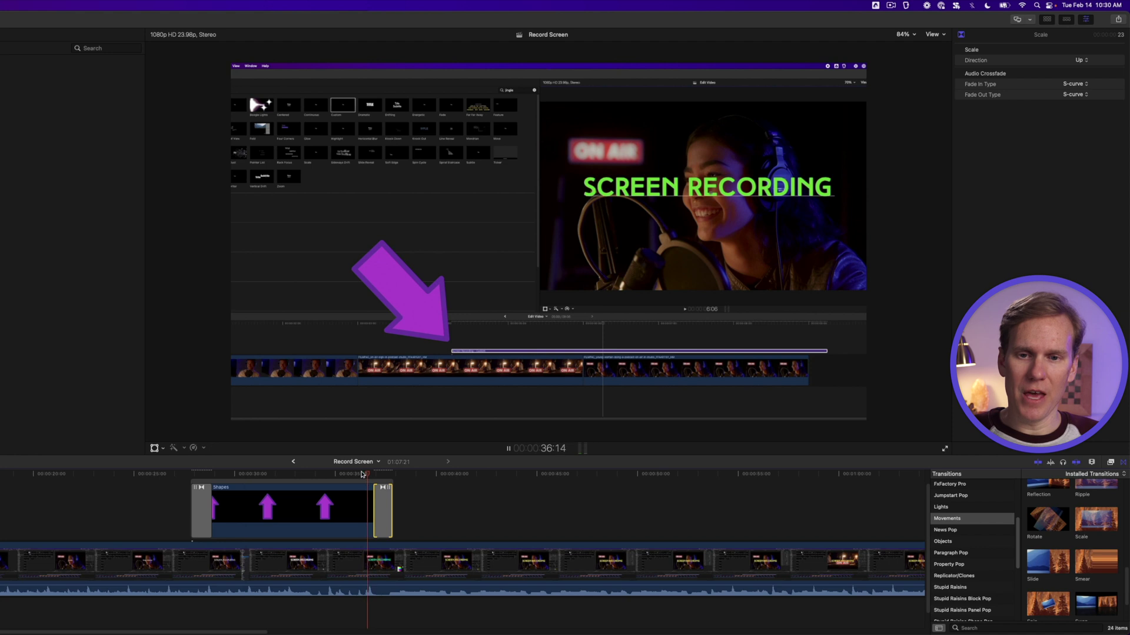
key("space")
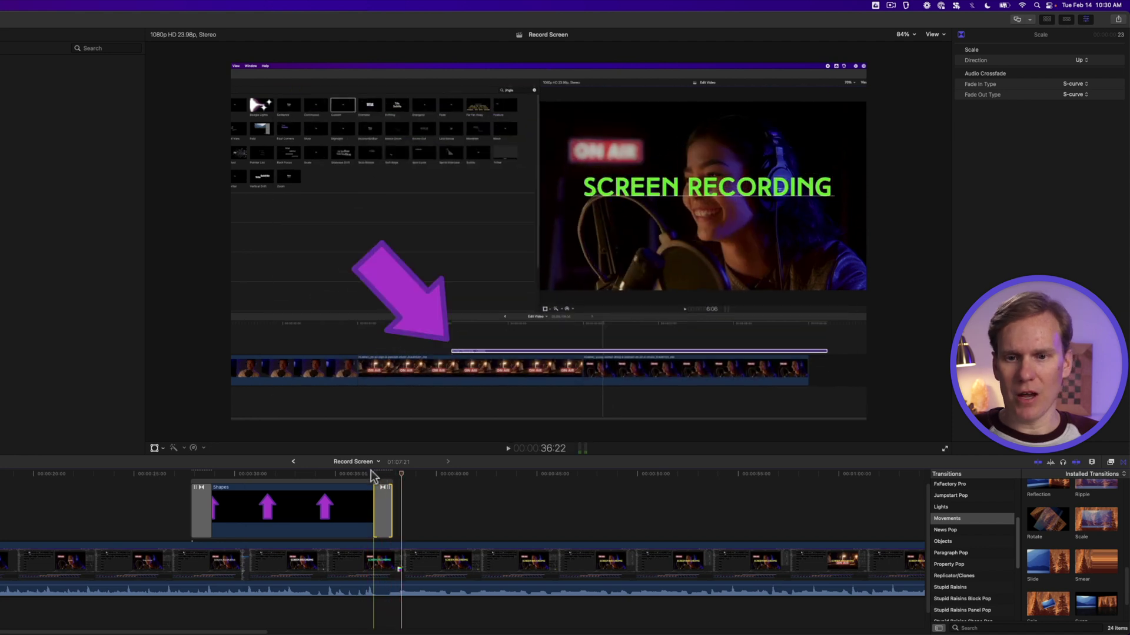
left_click(379, 492)
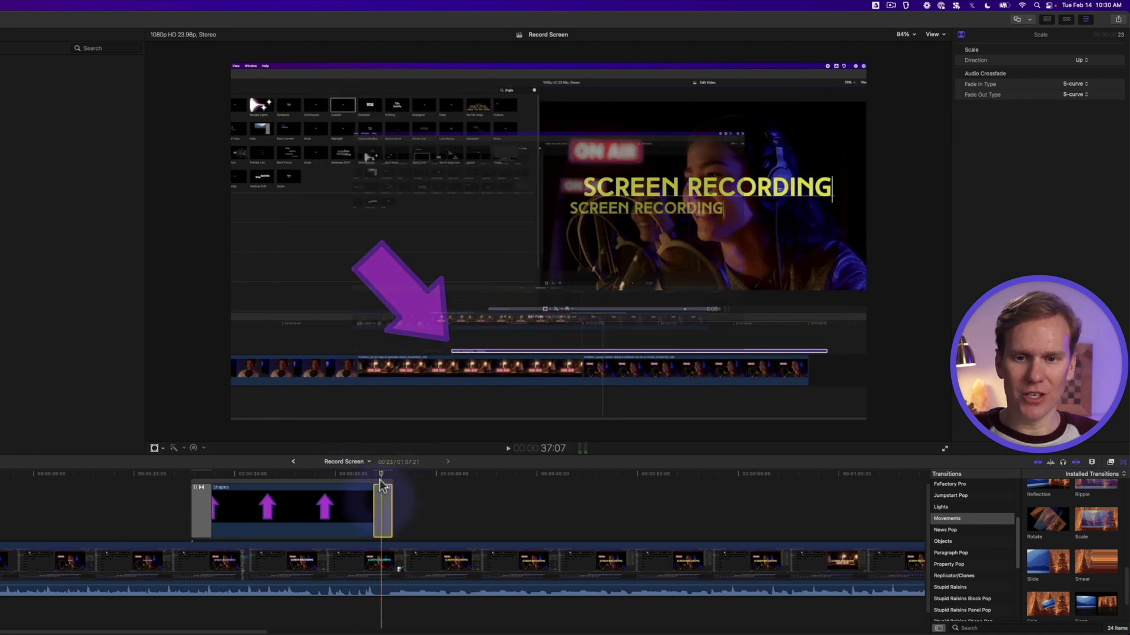
left_click(1083, 61)
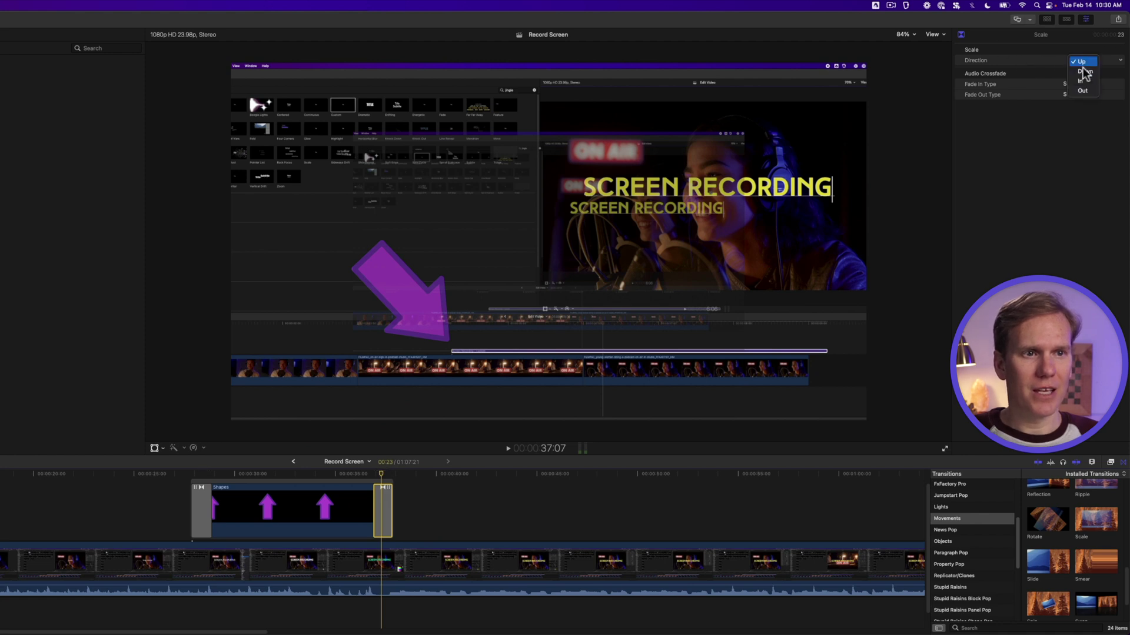
left_click(1083, 90)
left_click(367, 475)
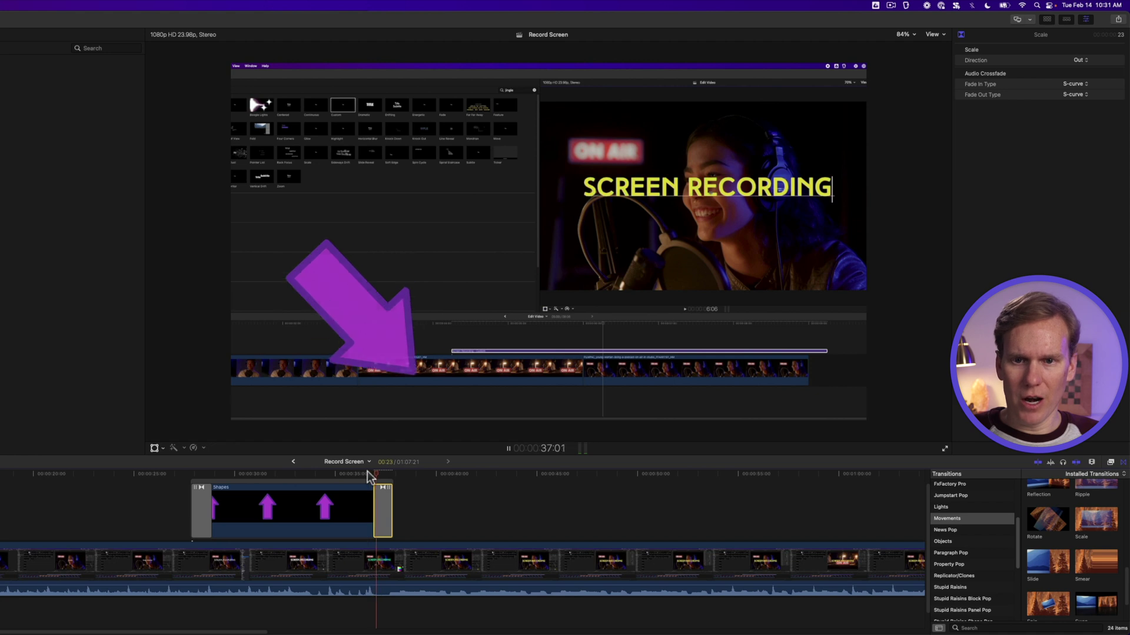
left_click(320, 494)
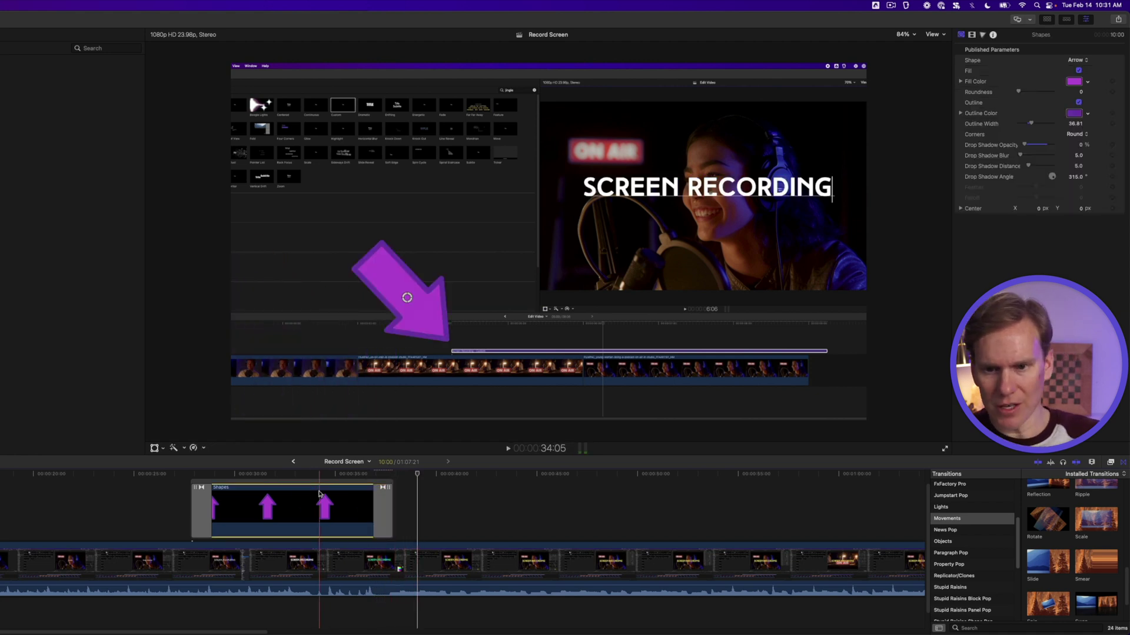
Step: Add a Circle Shapes clip with Fill off, outline width 42 and purple outline
key("BackSpace")
left_click_drag(106, 373, 236, 505)
left_click(306, 506)
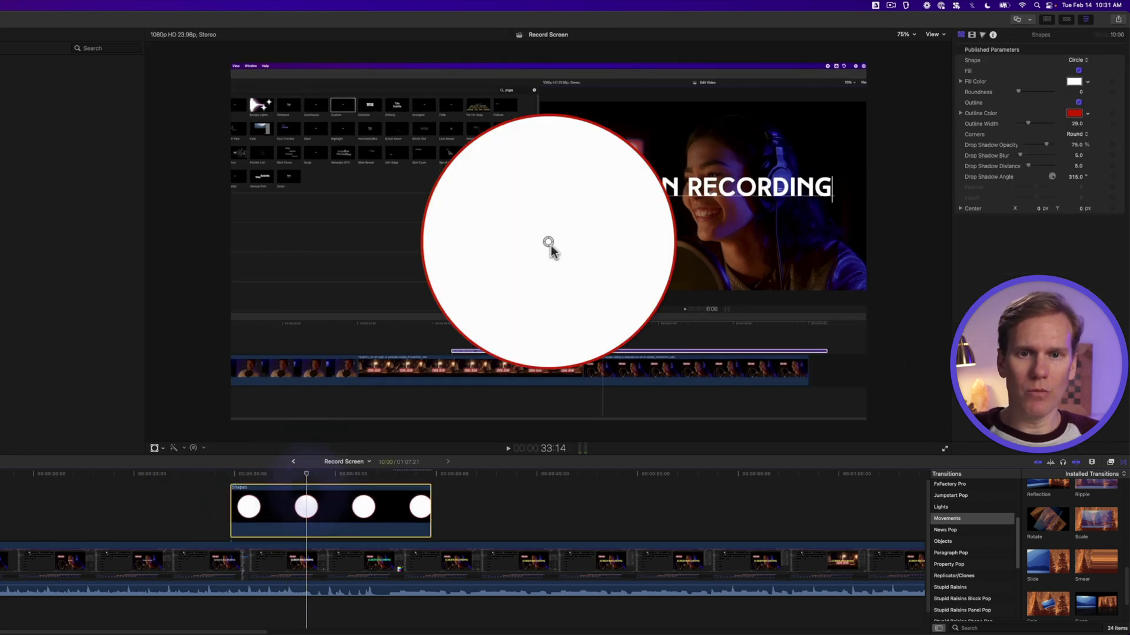
left_click(1078, 70)
left_click_drag(1029, 123, 1034, 123)
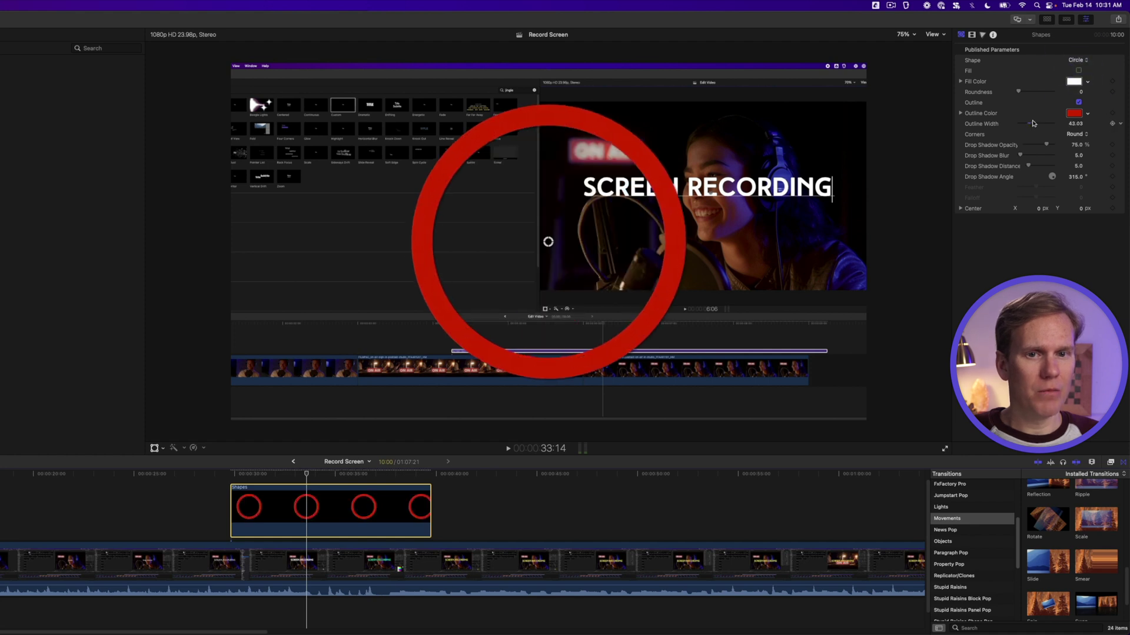
left_click(1075, 113)
left_click(832, 325)
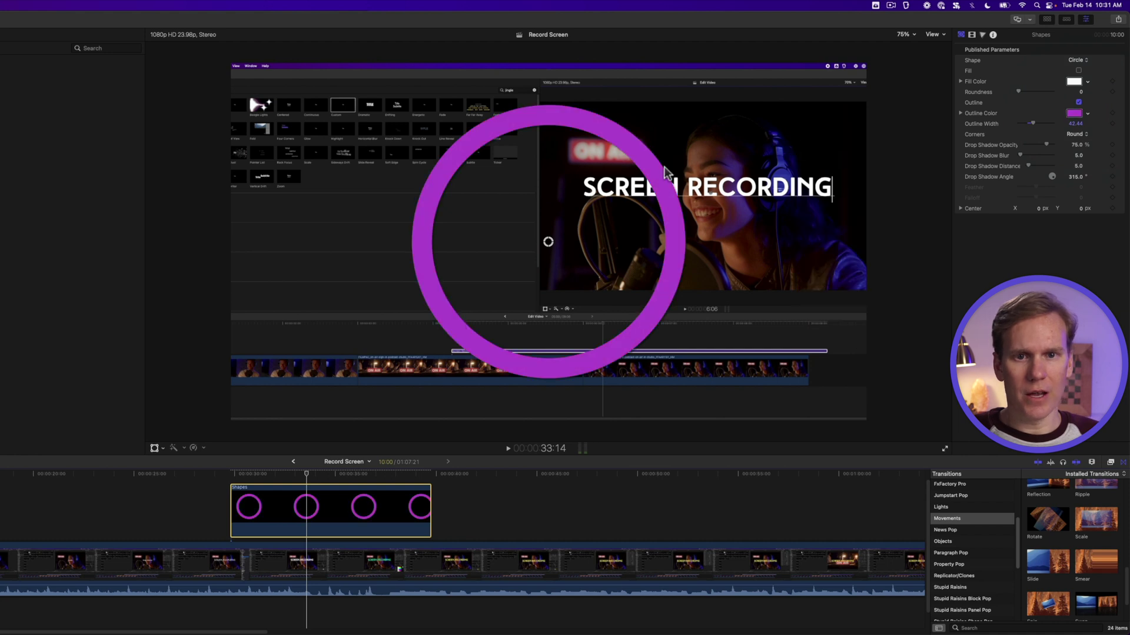
Step: Shrink the purple ring and move it to circle the word SCREEN
right_click(614, 217)
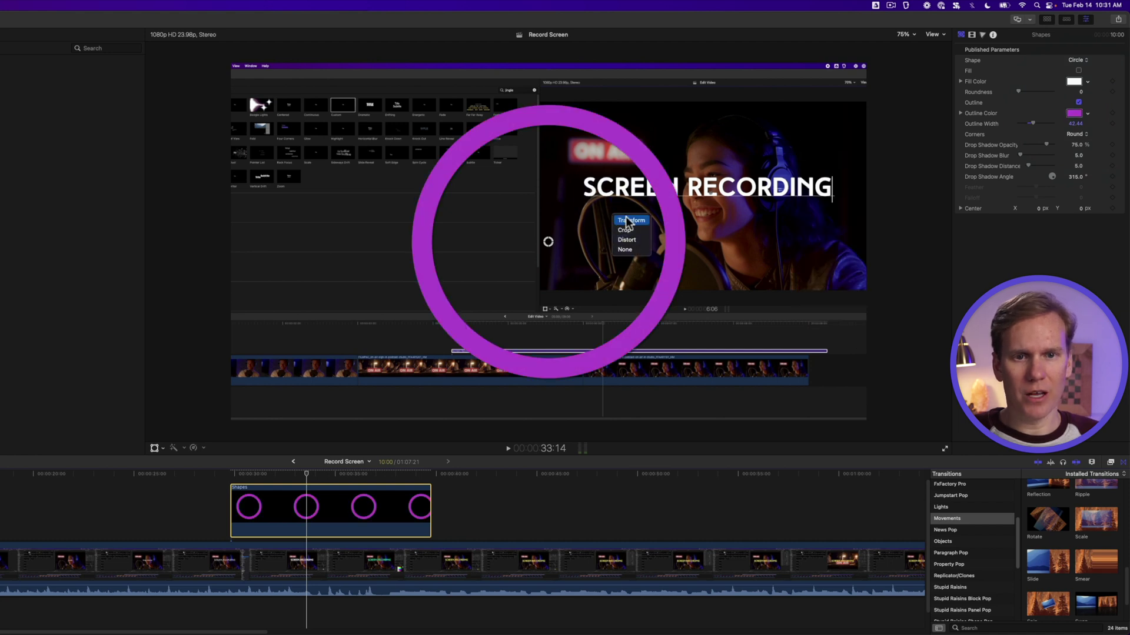
left_click(627, 221)
left_click_drag(866, 64, 685, 164)
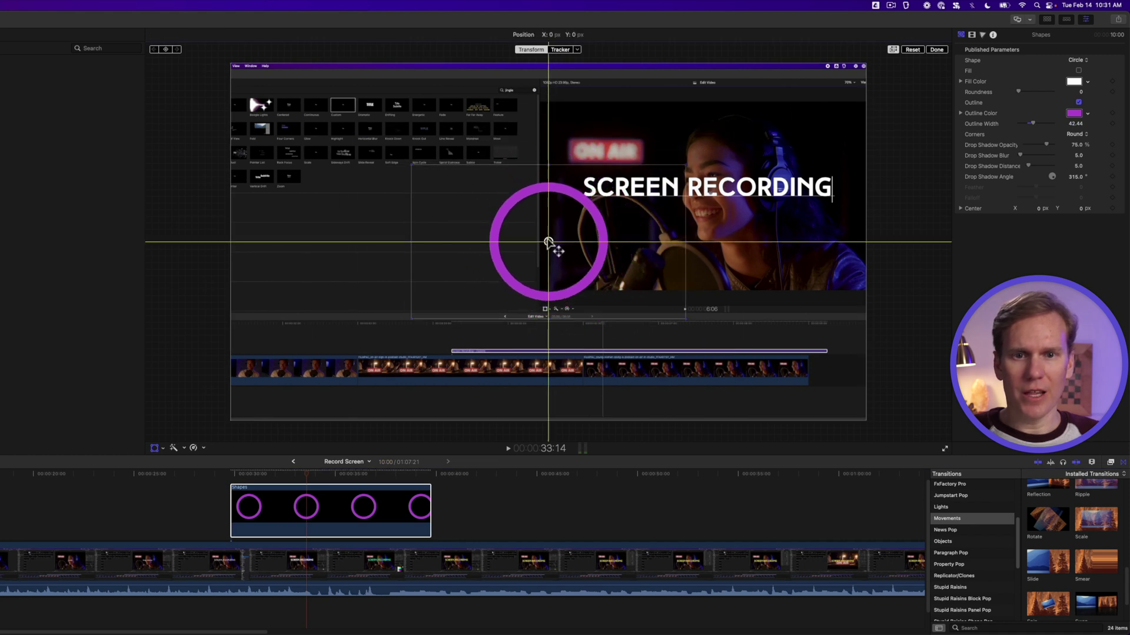
left_click_drag(548, 242, 617, 188)
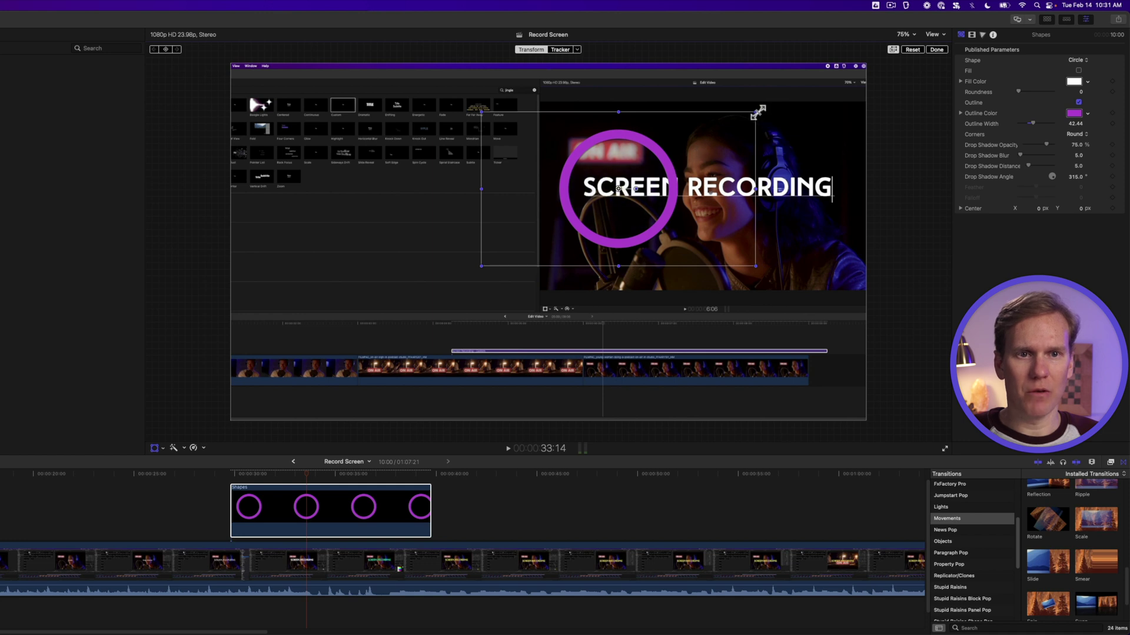
left_click_drag(757, 113, 744, 120)
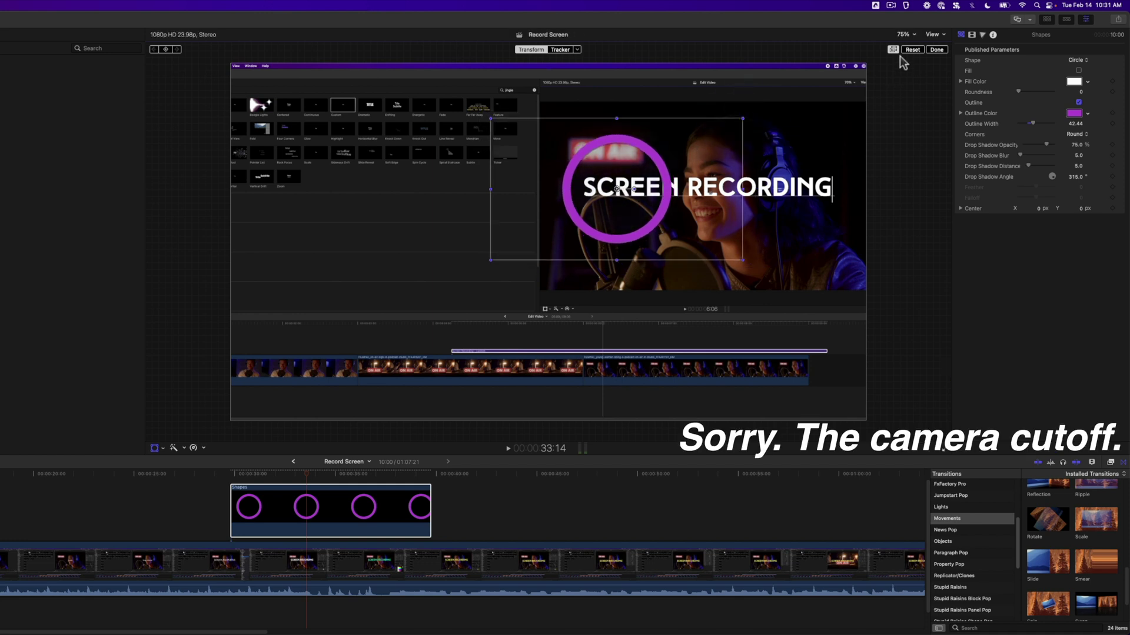
left_click(935, 50)
left_click(340, 499)
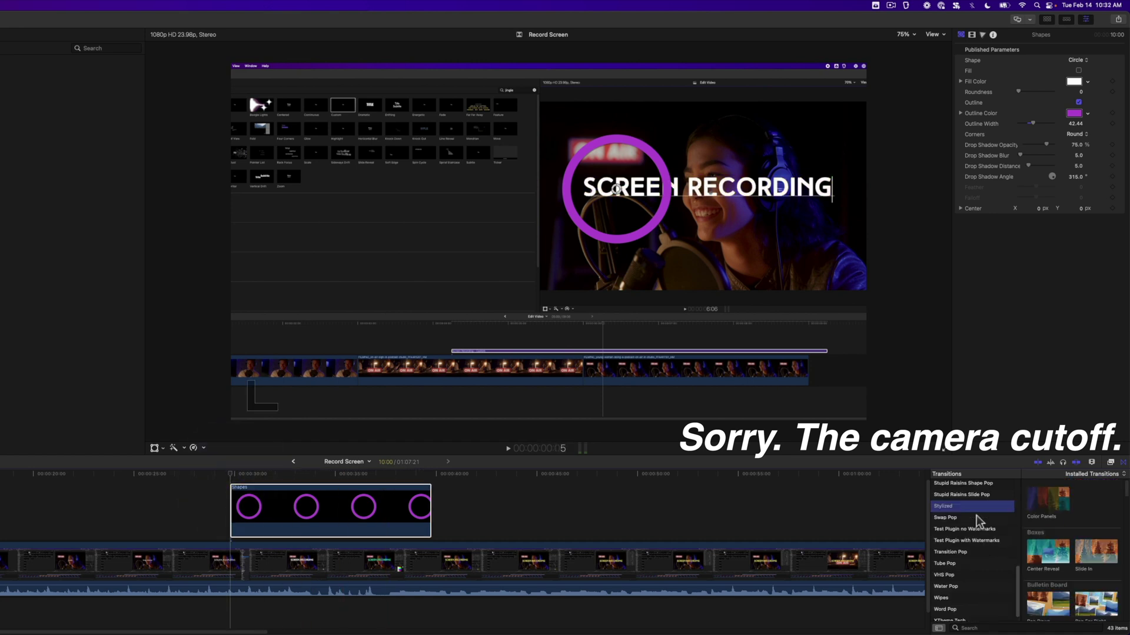
Step: Add the Clock wipe to the ring clip and centre it on the purple ring
scroll(979, 520, "down", 1)
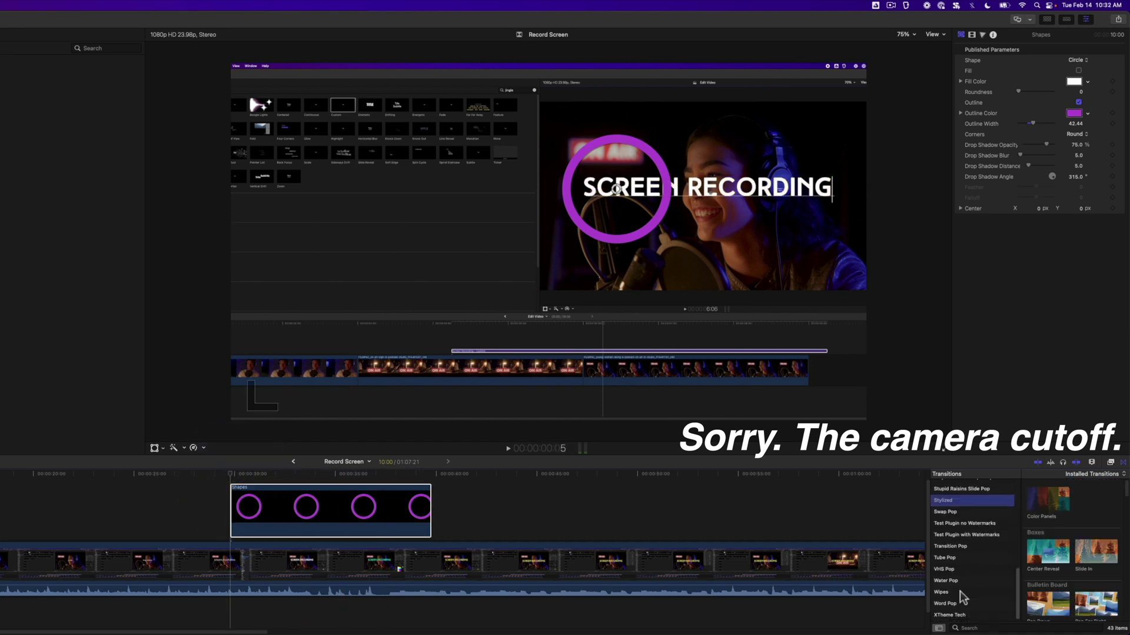
left_click(959, 591)
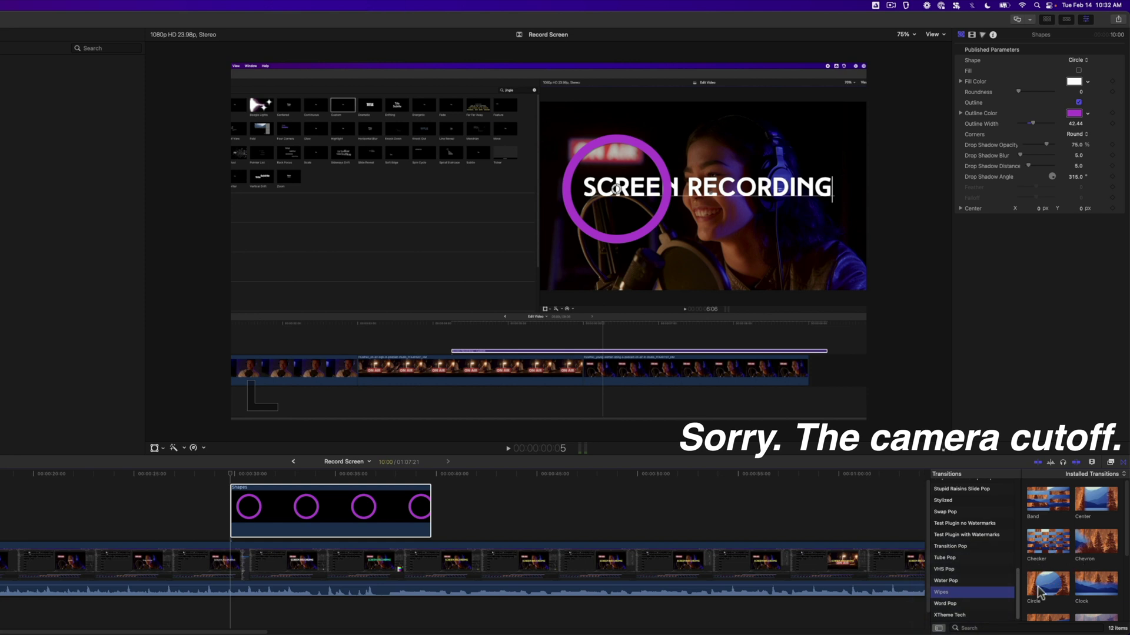
left_click_drag(1038, 591, 248, 510)
left_click(248, 510)
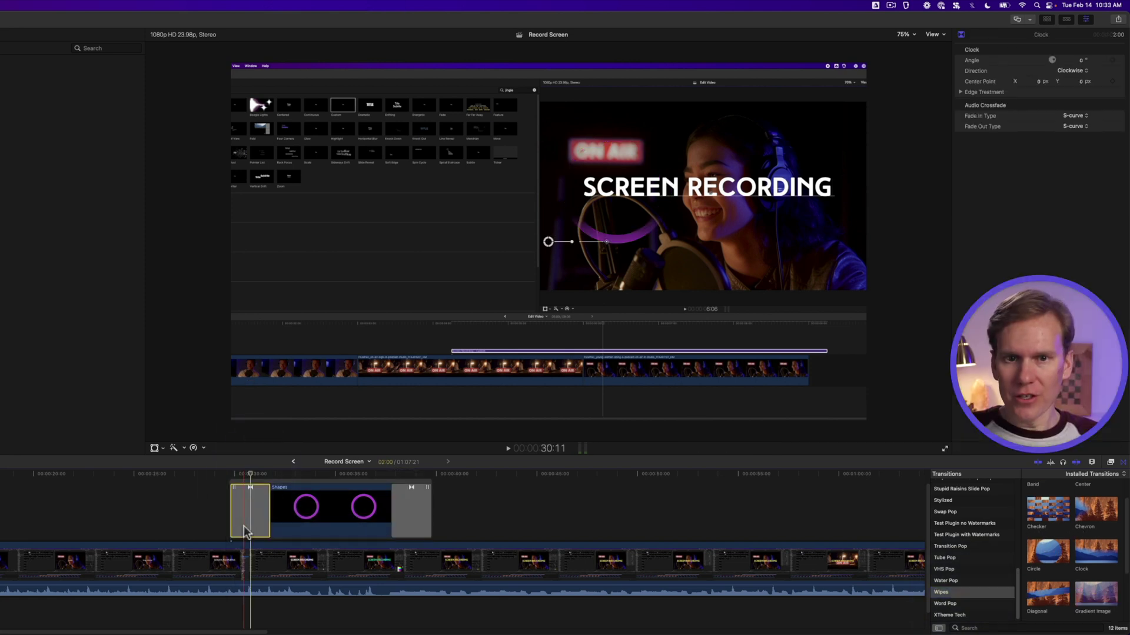
left_click_drag(548, 242, 621, 189)
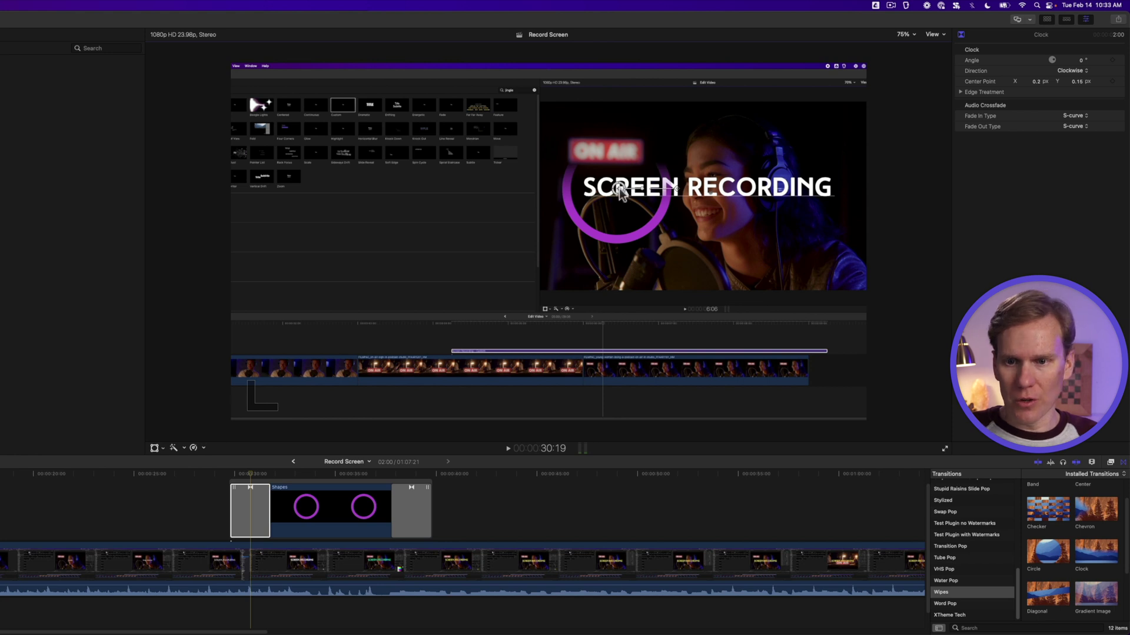
Step: Set the Clock wipe's Edge Treatment border to 0 and preview it
left_click(242, 473)
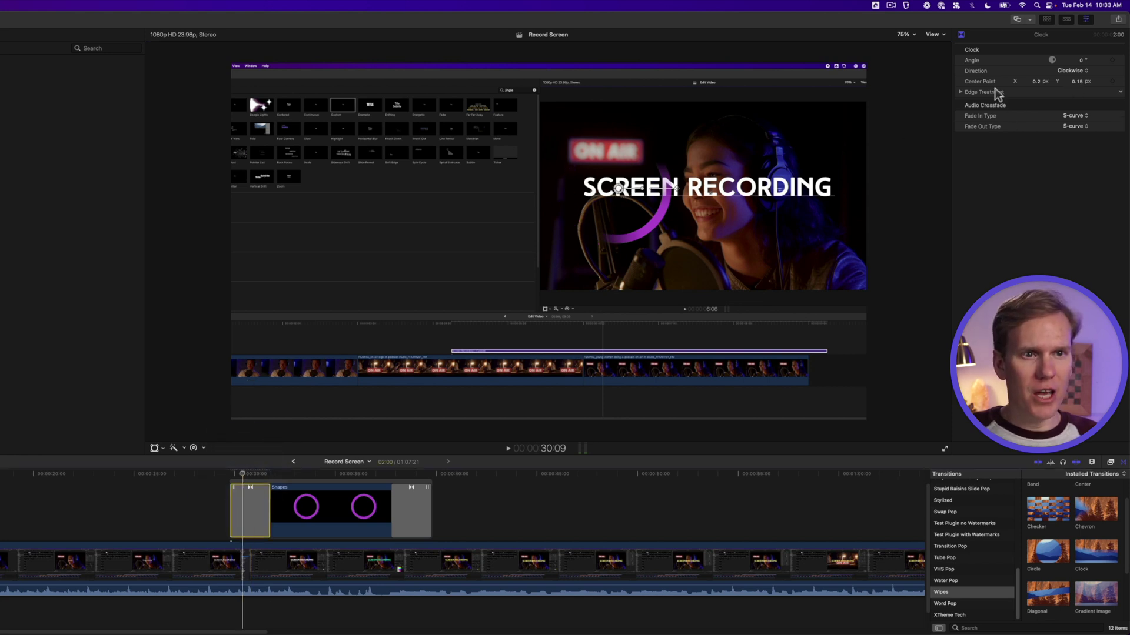
left_click(961, 92)
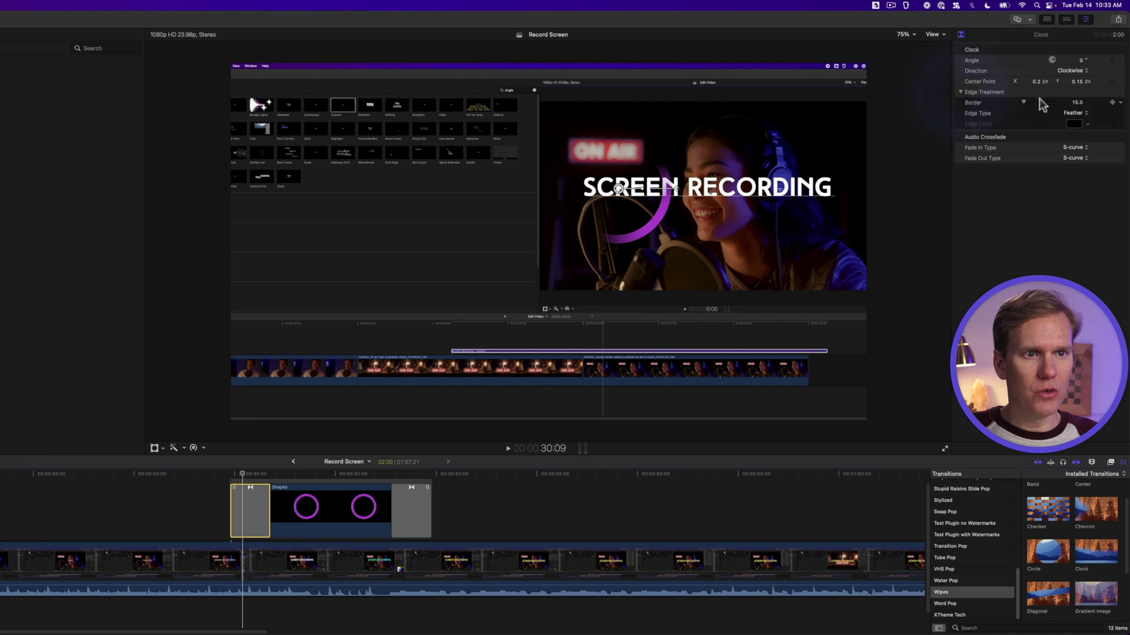
left_click(1072, 103)
type("0")
key("Return")
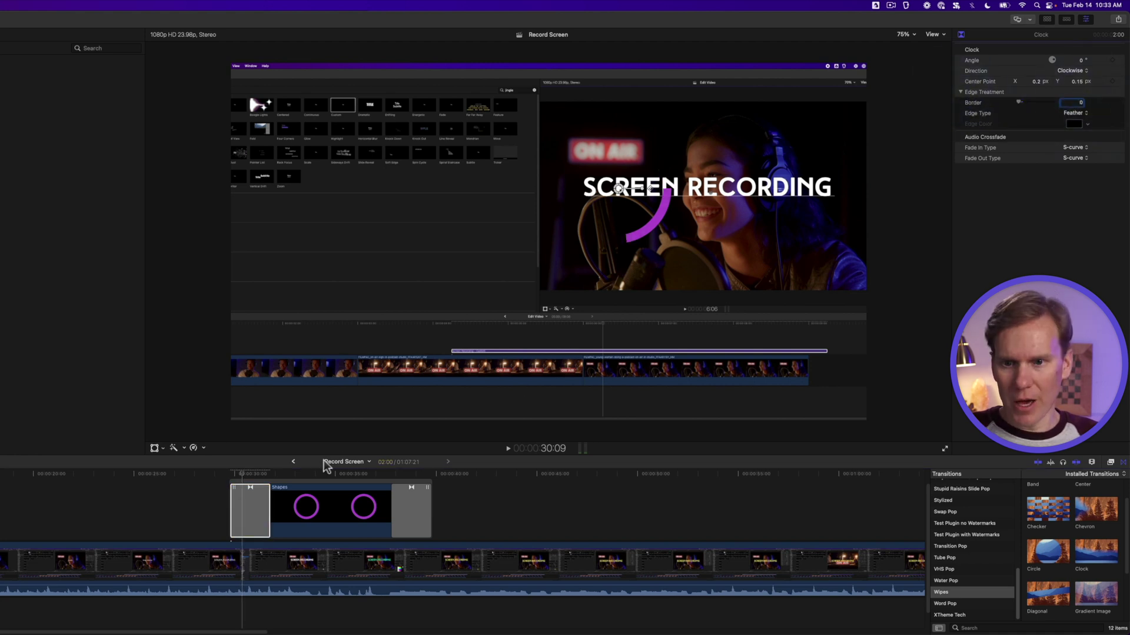
left_click(234, 474)
key("space")
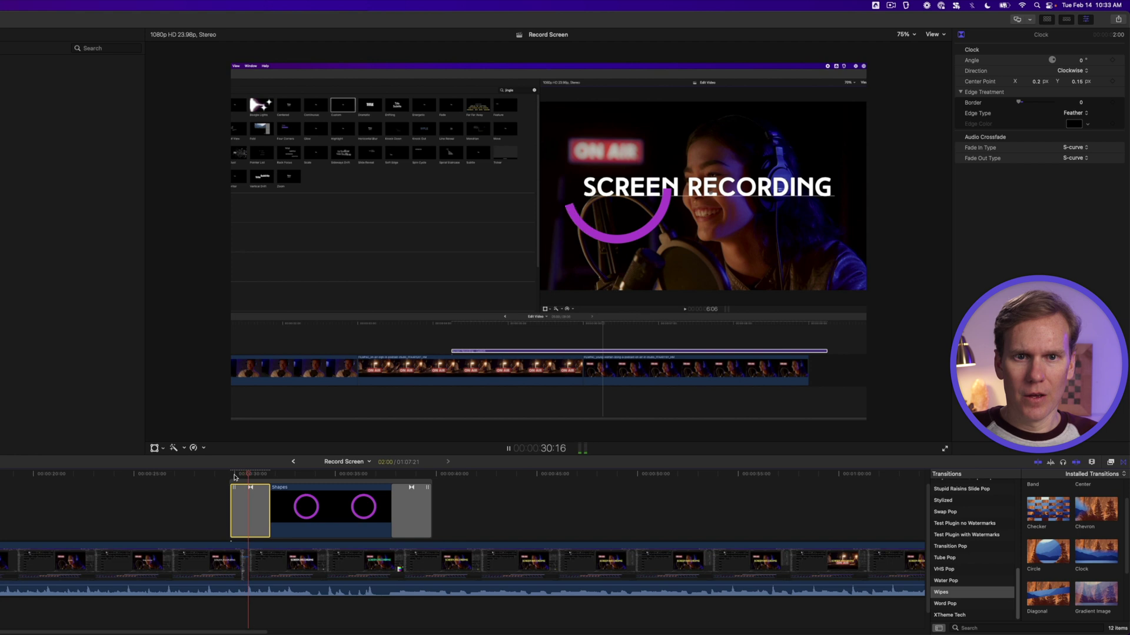
key("space")
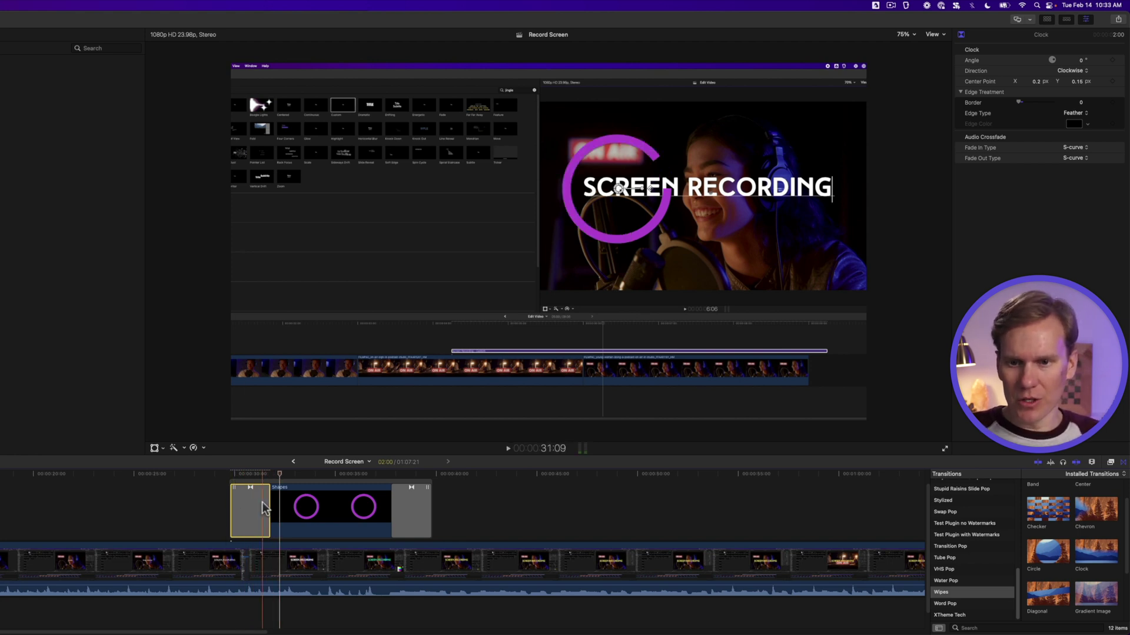
Step: Shorten the ring's intro Clock wipe and play it back
left_click_drag(269, 506, 250, 506)
left_click(224, 474)
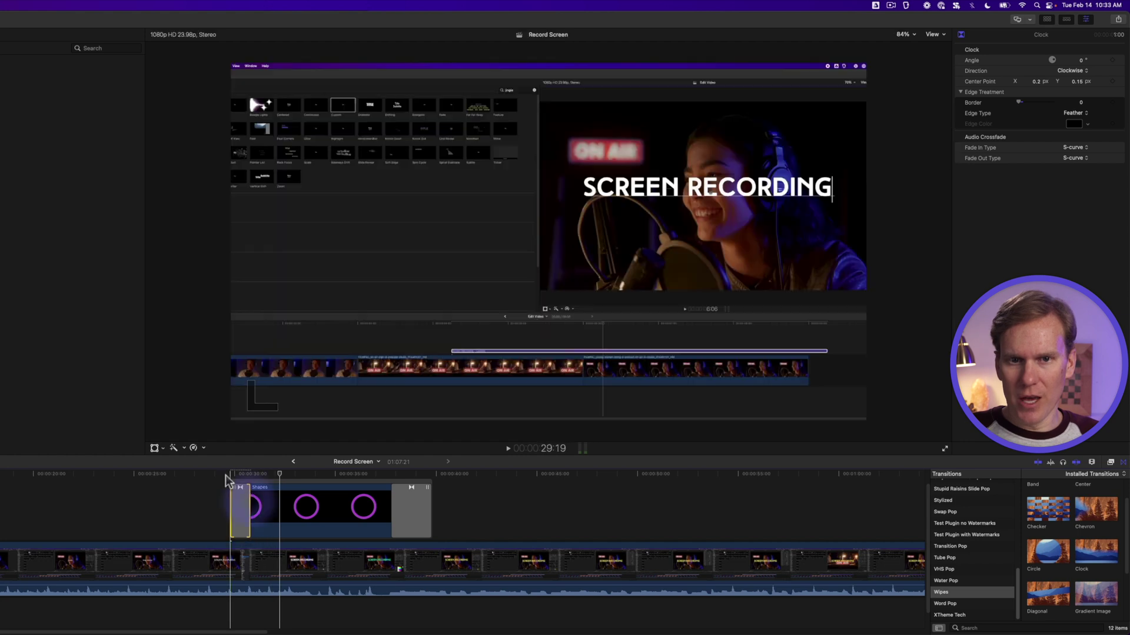
key("space")
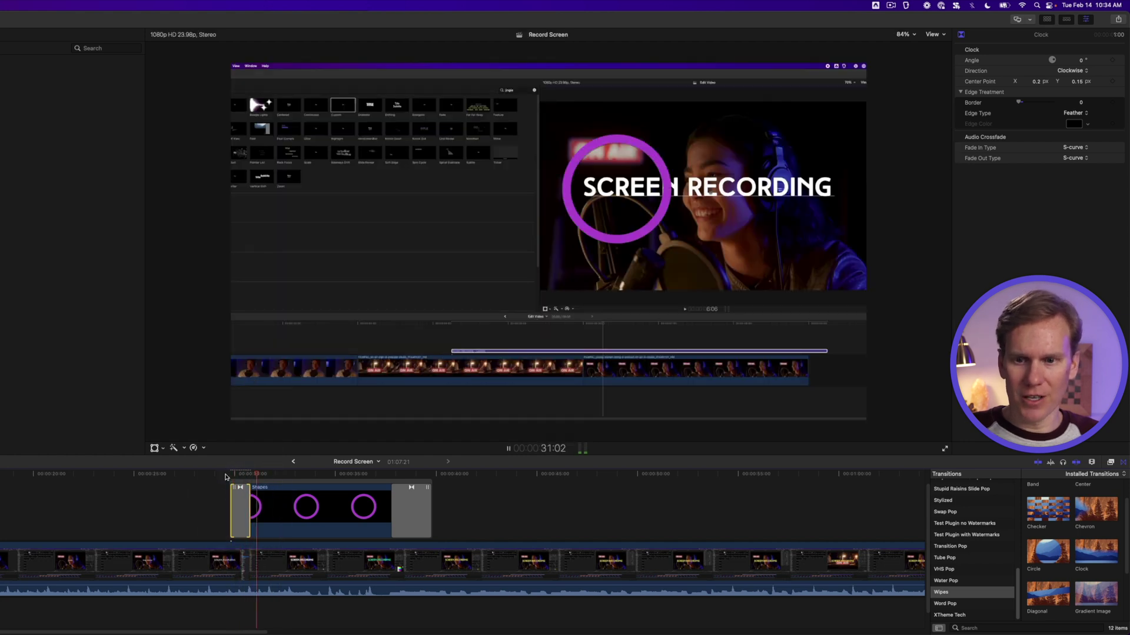
key("space")
Step: Swap the ring's ending transition for a copy of the shortened intro Clock wipe, then play
left_click(415, 503)
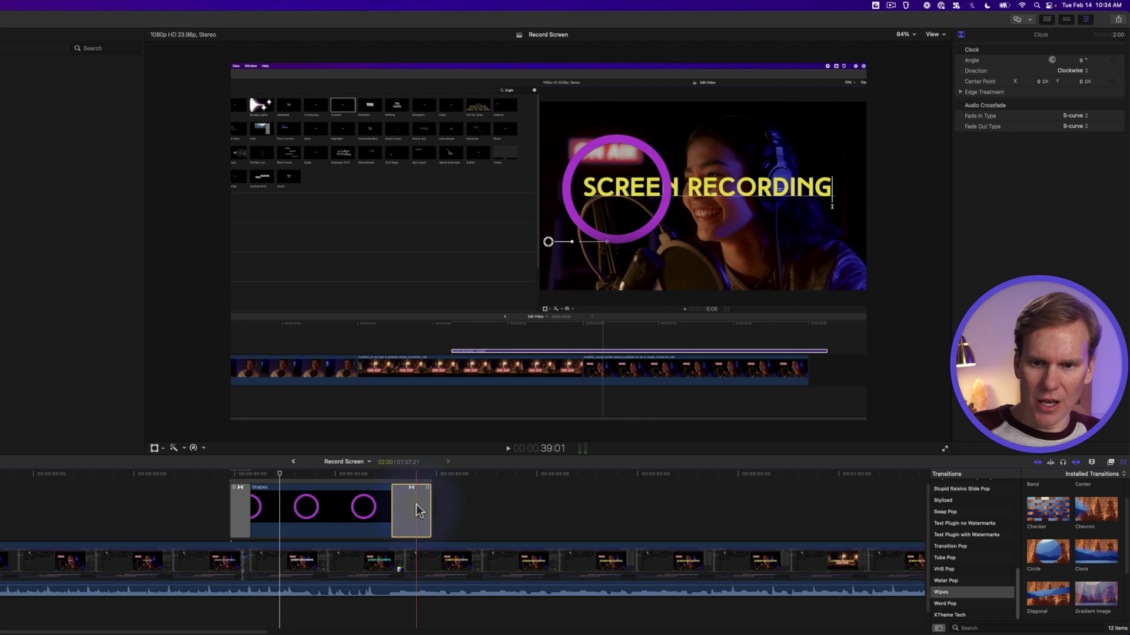
key("Delete")
left_click(238, 505)
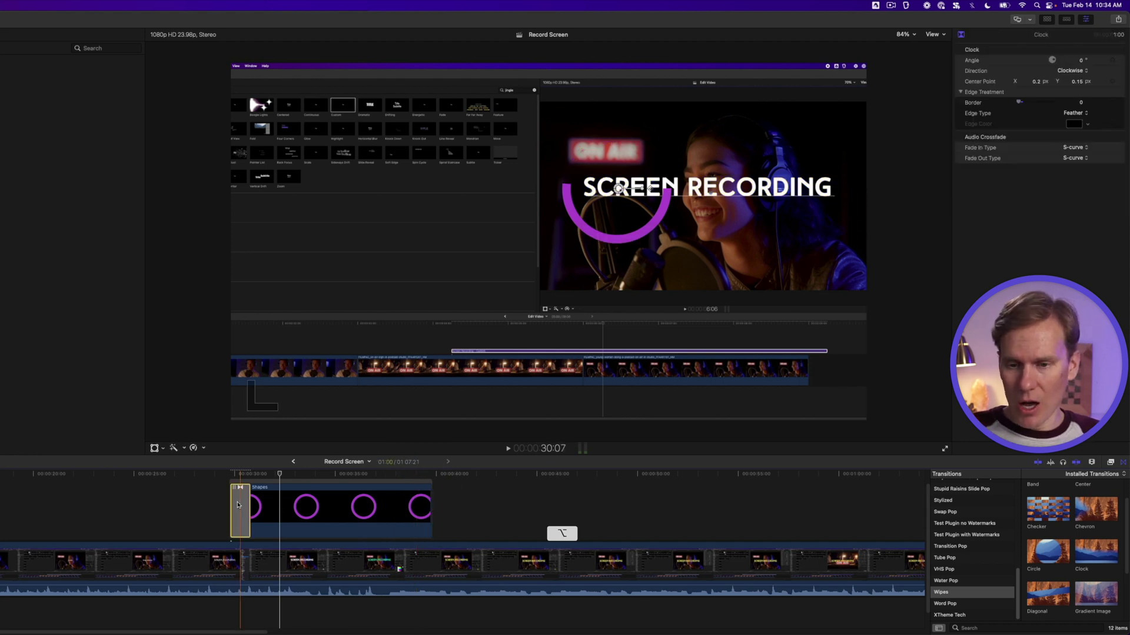
left_click_drag(352, 512, 417, 503)
key("space")
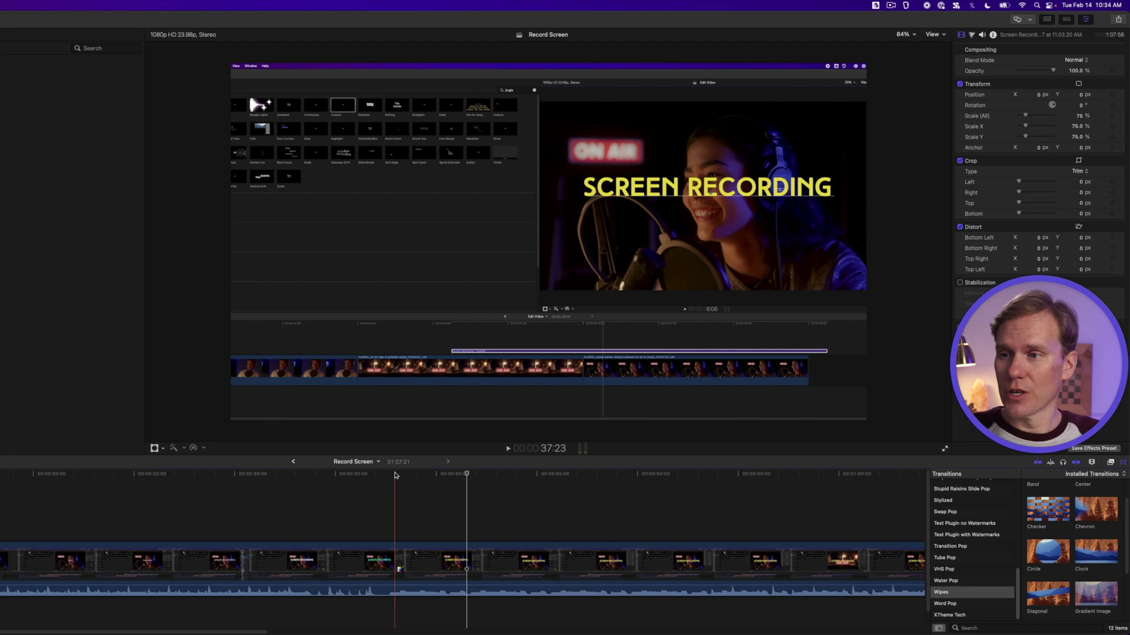
Step: Place the Build In/Out Scale title on the timeline above the screen recording clip
scroll(62, 109, "up", 5)
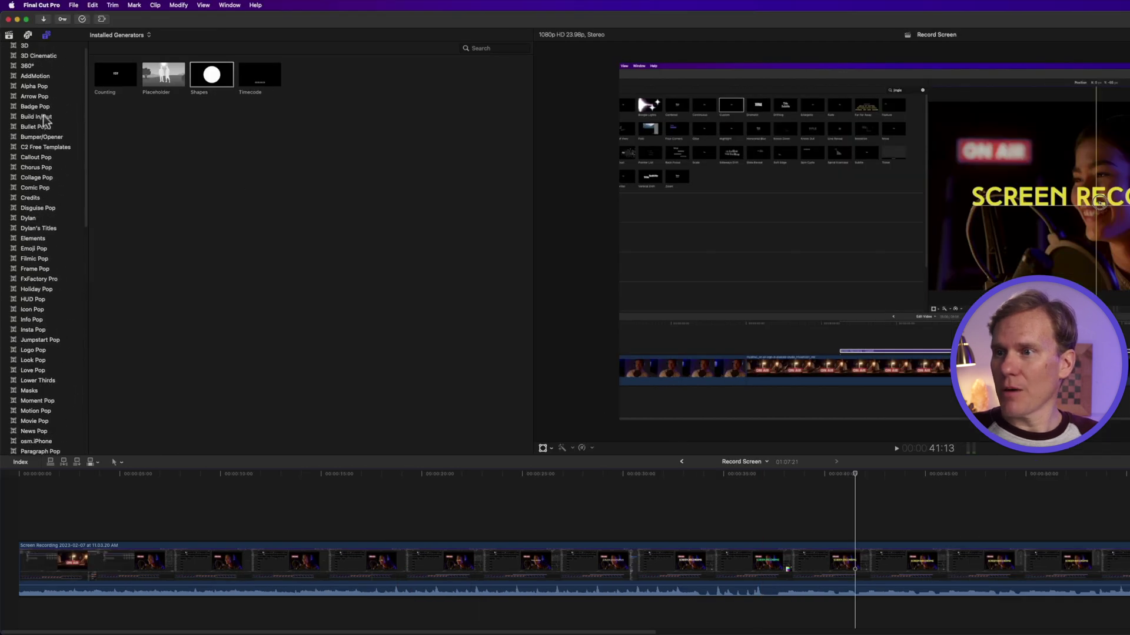
scroll(44, 117, "up", 1)
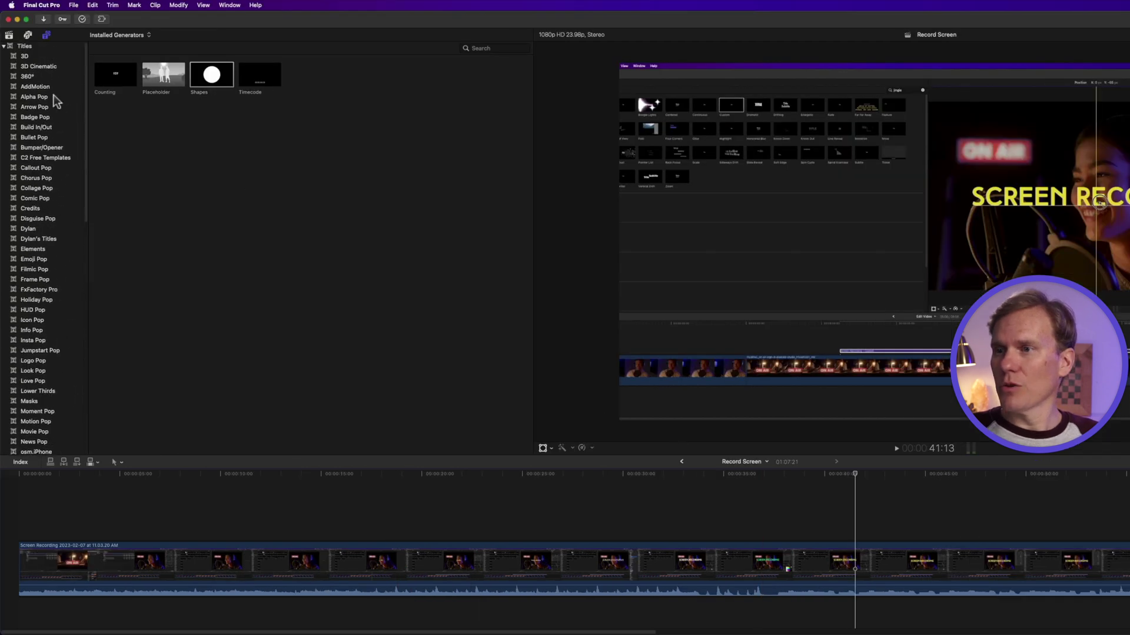
left_click(51, 129)
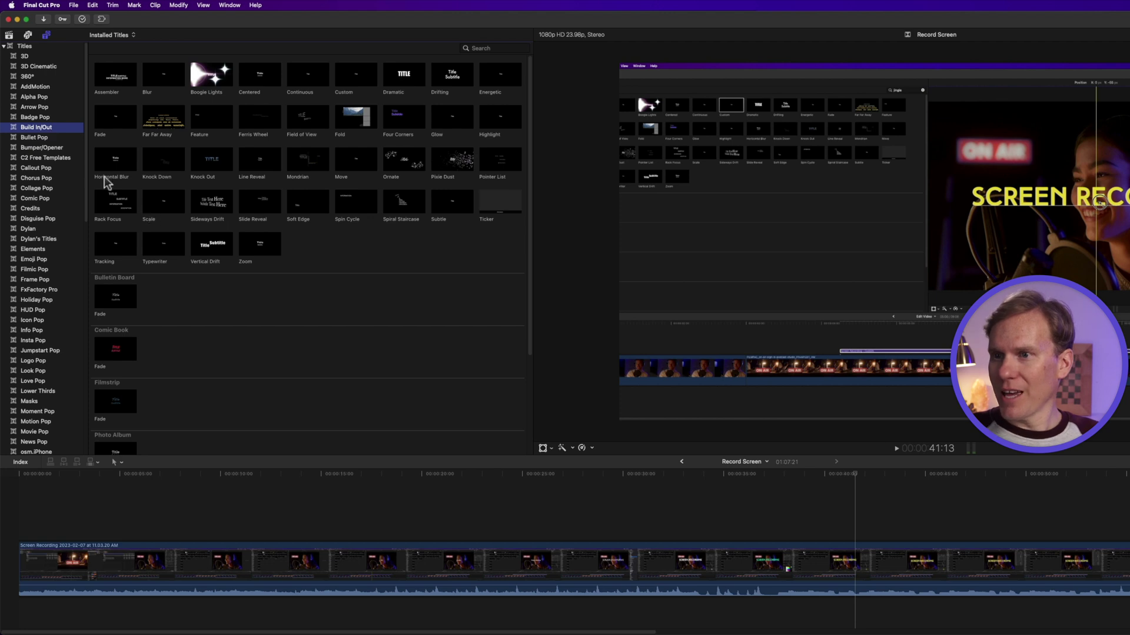
left_click_drag(169, 206, 476, 514)
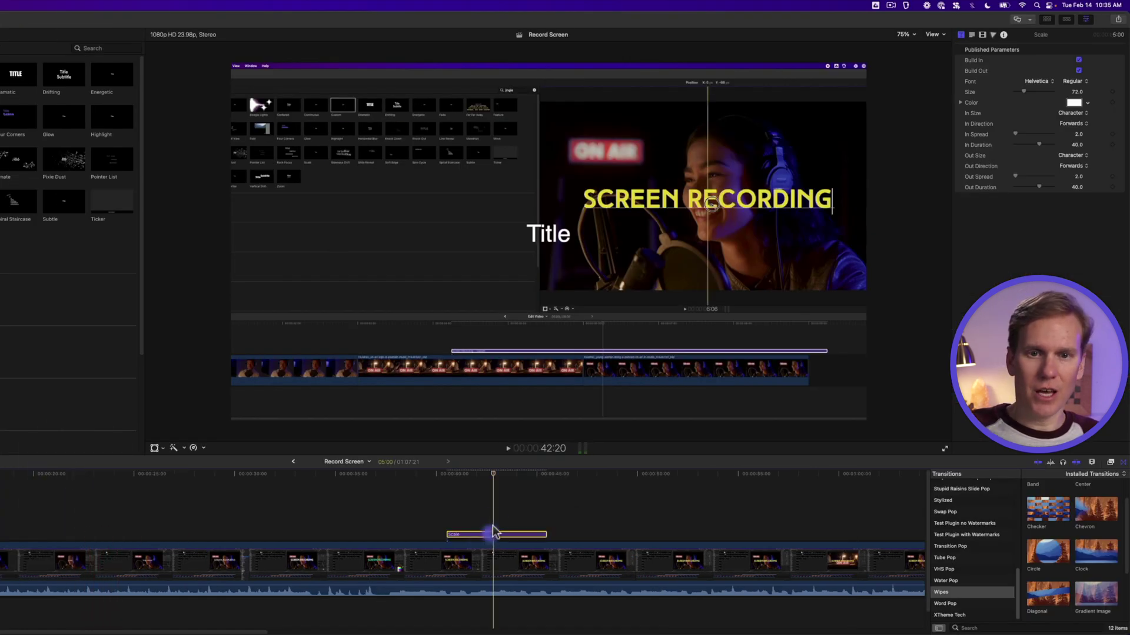
Step: Clear the title's placeholder text
double_click(553, 235)
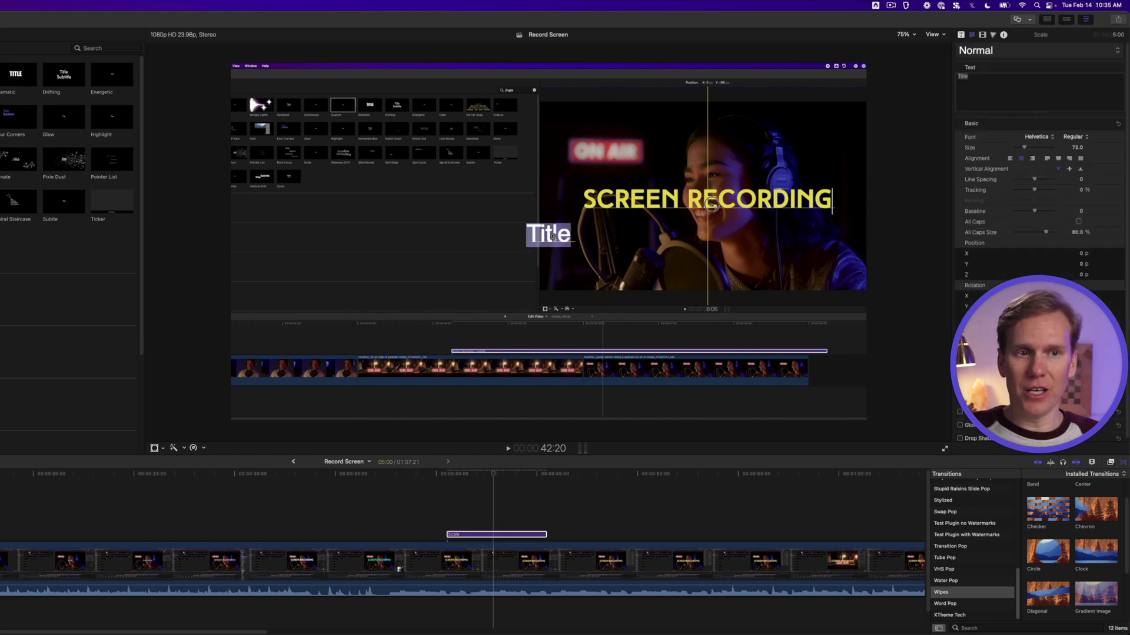
key("BackSpace")
type("Shift")
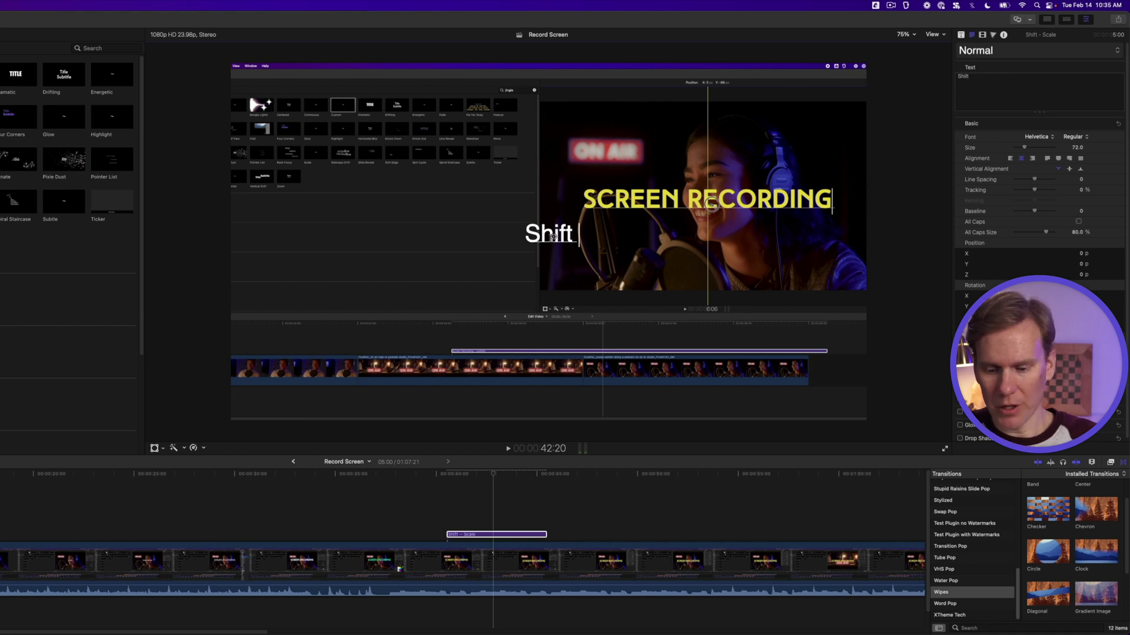
type(" + F")
key("super+a")
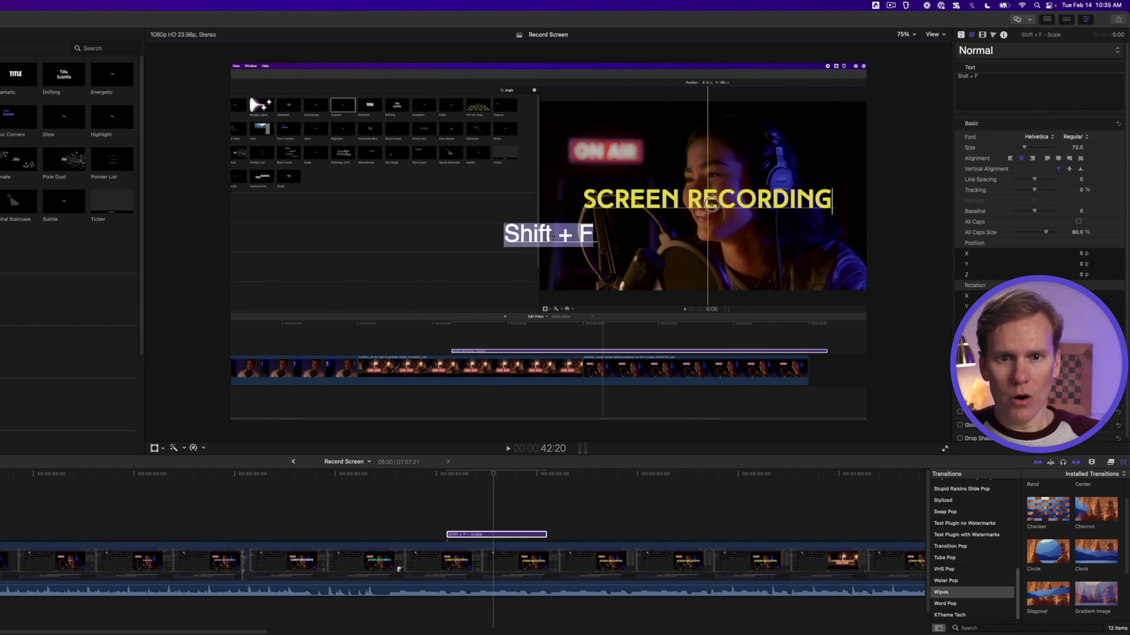
key("BackSpace")
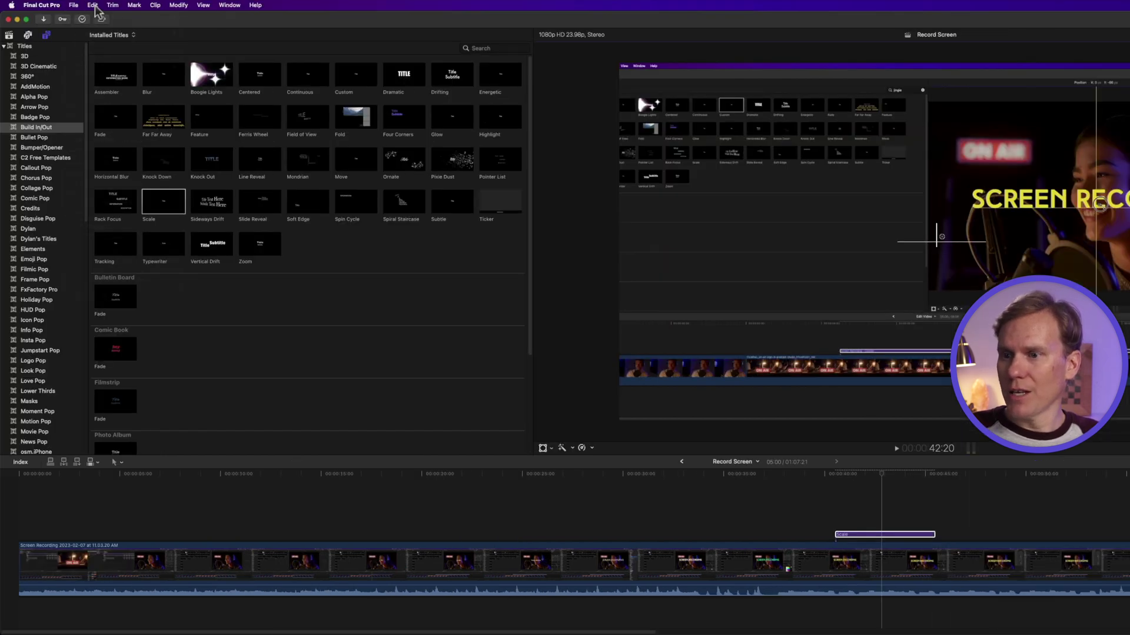
Step: Enter ⌥+⌘+V using Emoji & Symbols and drag the title toward the lower left
left_click(94, 9)
left_click(169, 445)
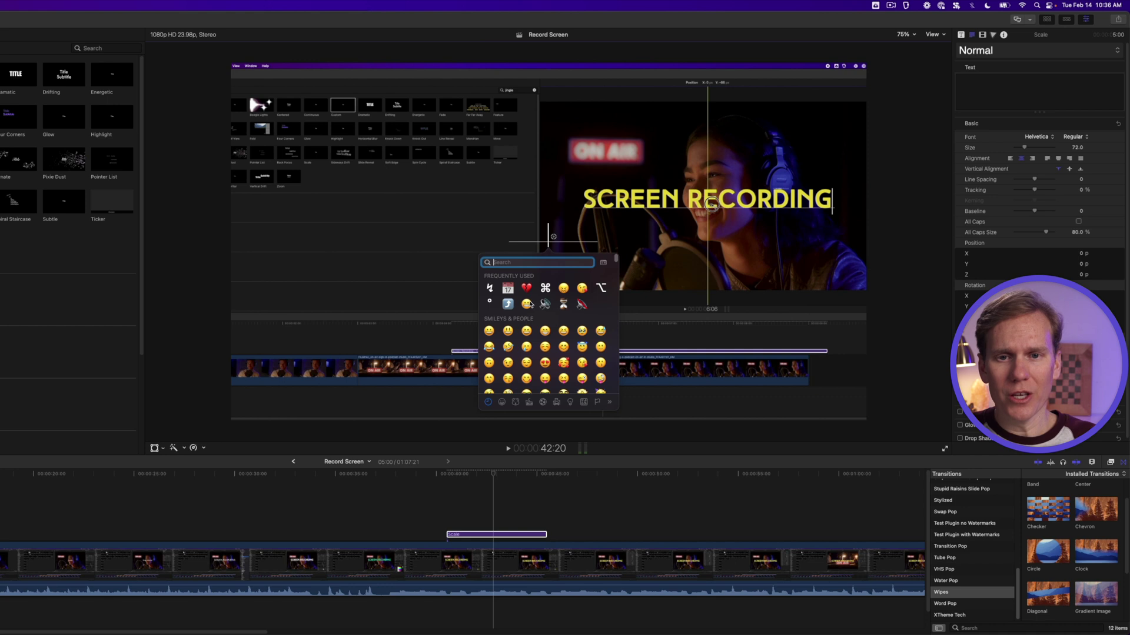
type("option")
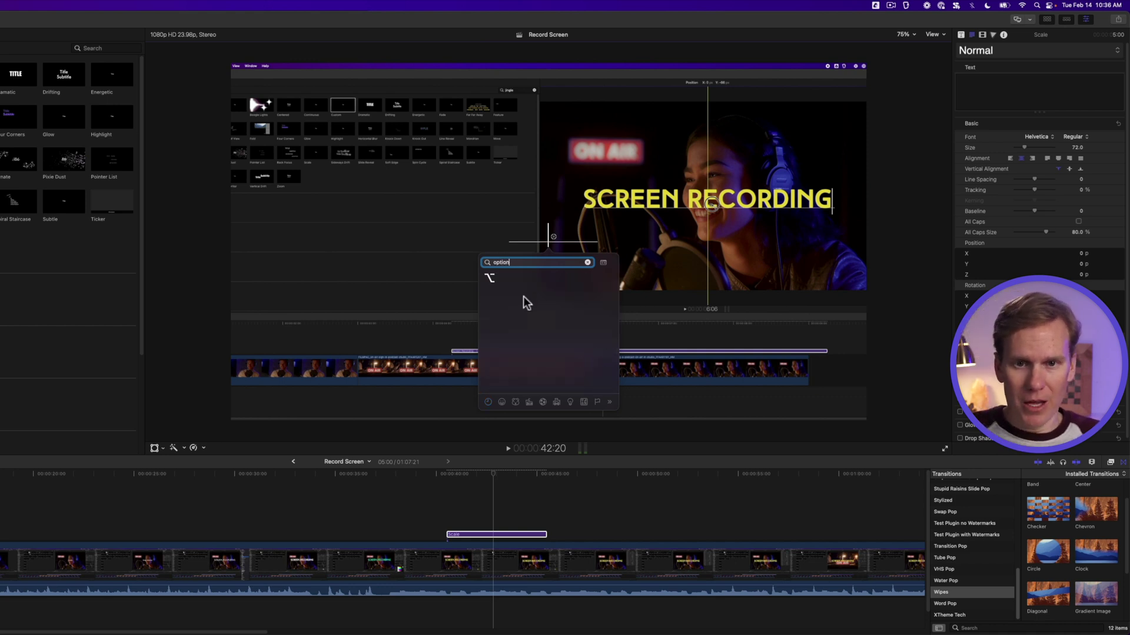
left_click(489, 277)
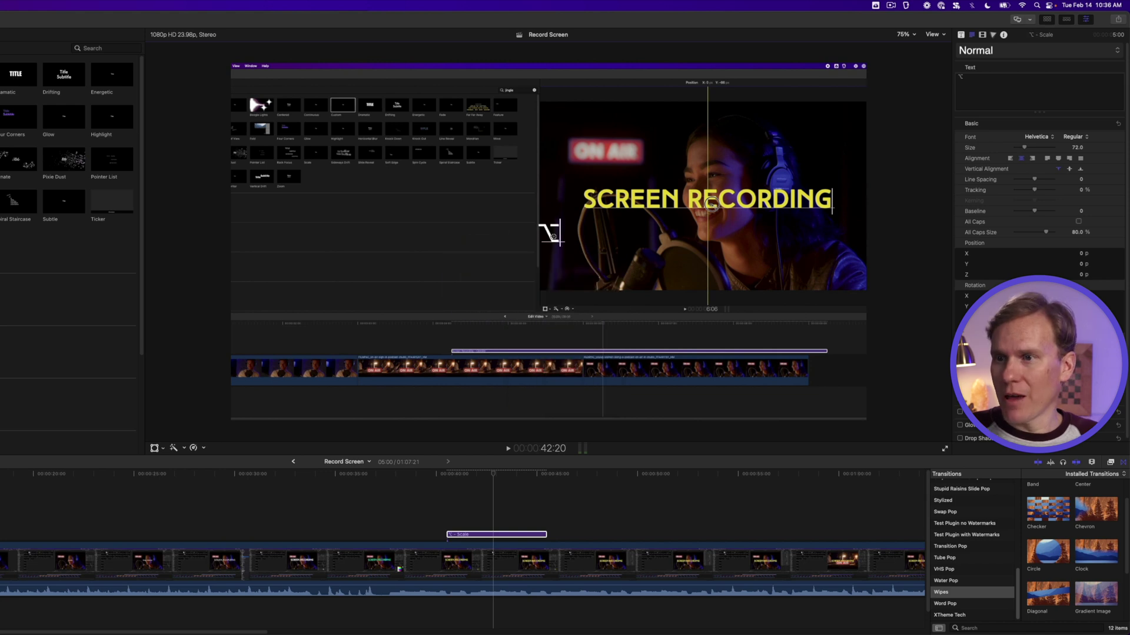
key("ctrl+super+space")
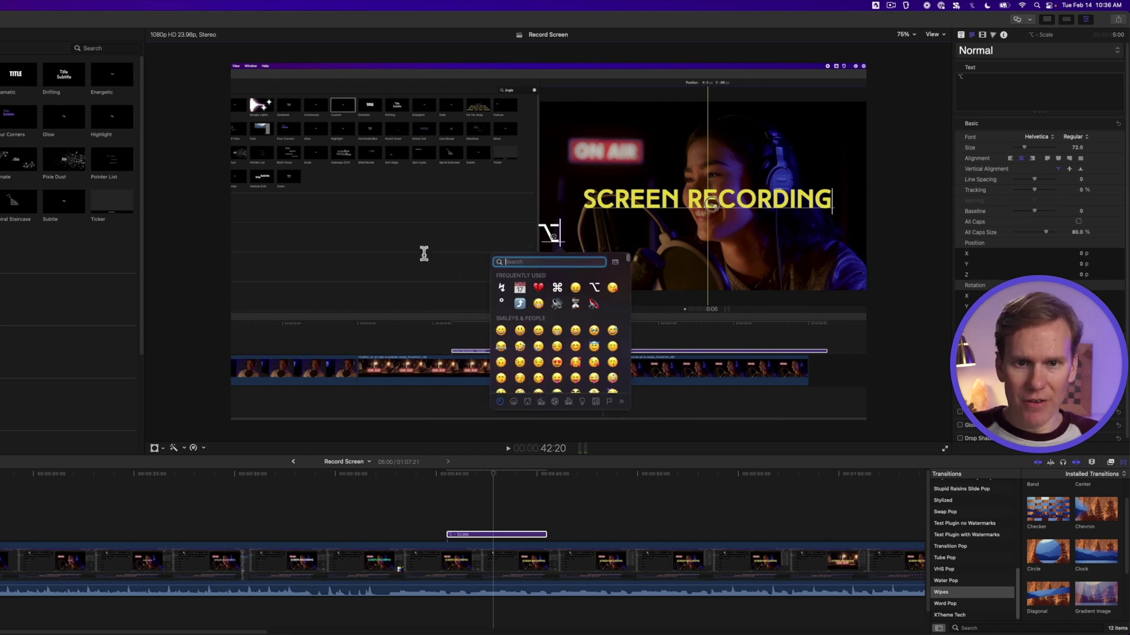
left_click(558, 288)
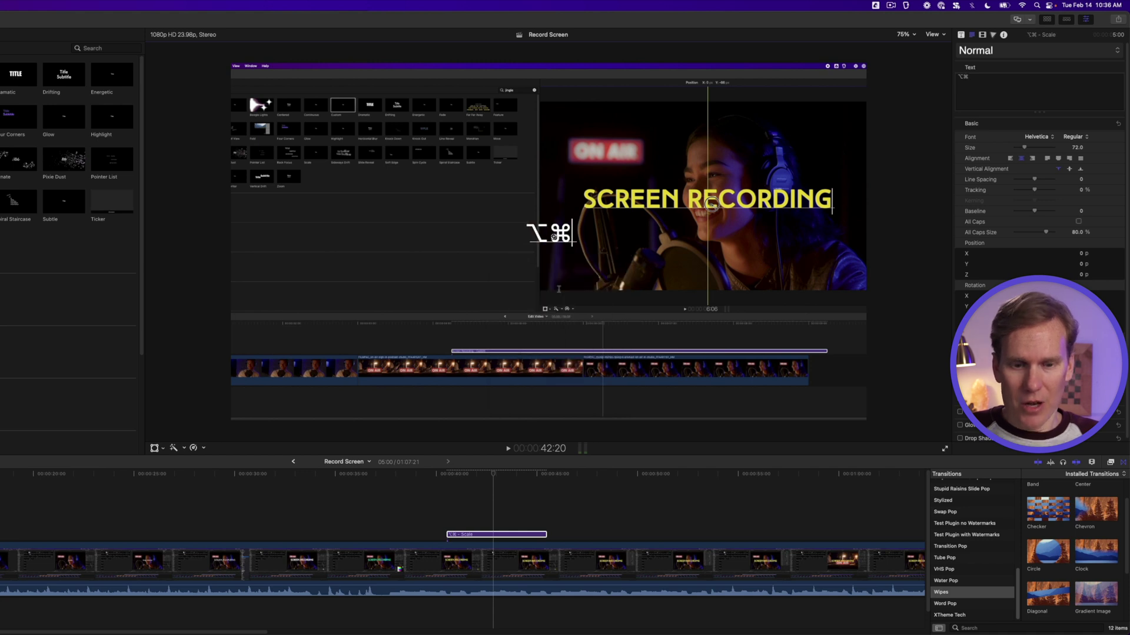
type("+⌘")
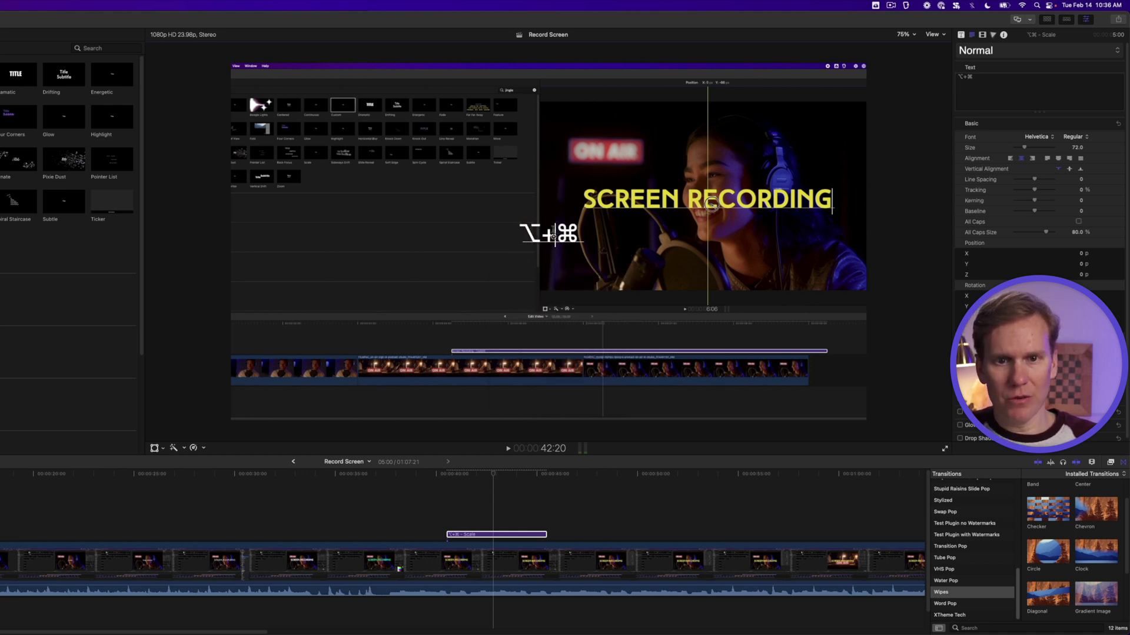
type("+V")
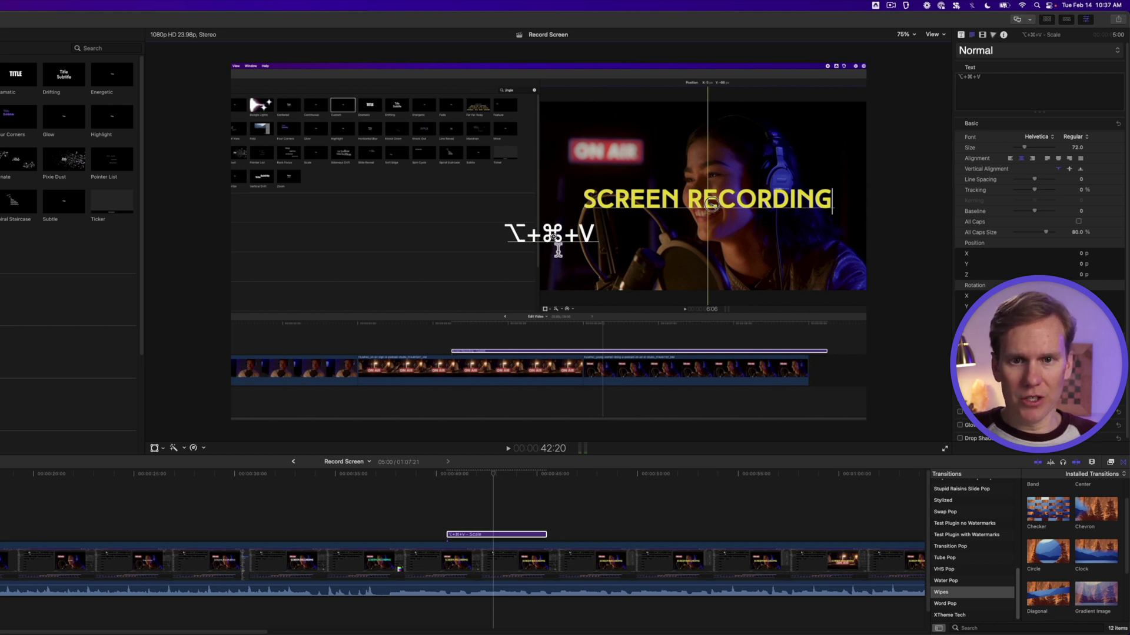
left_click_drag(553, 234, 366, 297)
Step: Play back the ⌥+⌘+V title's Scale animation from just before it starts
left_click(446, 477)
key("space")
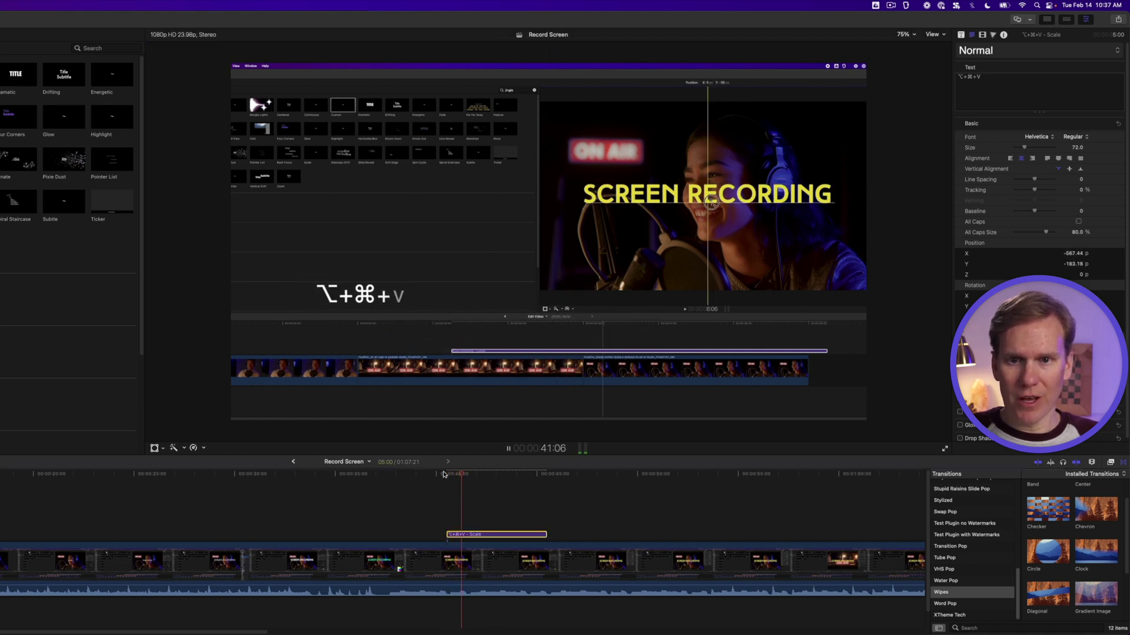
key("space")
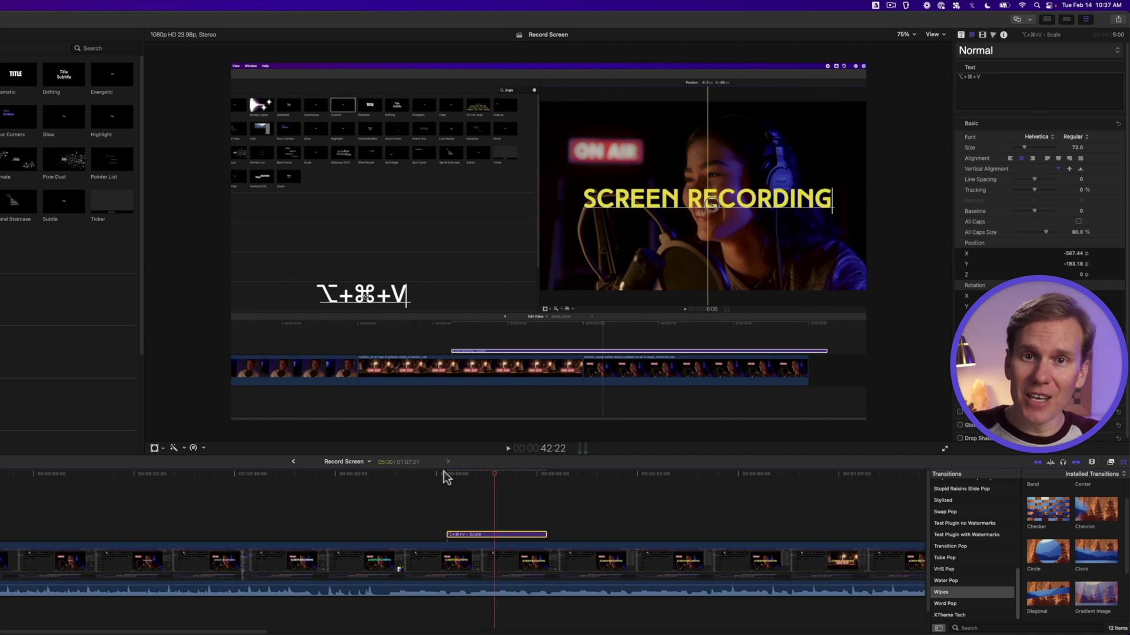